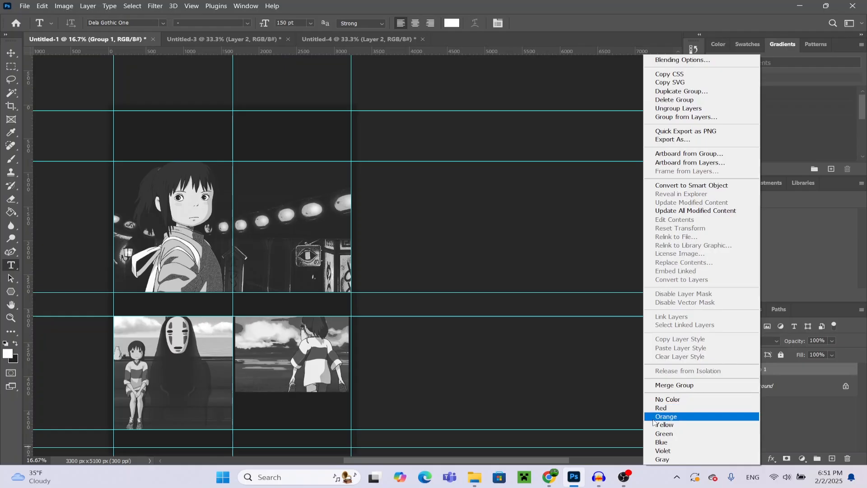
Rename the group holding the film stills to IMages
left_click(762, 370)
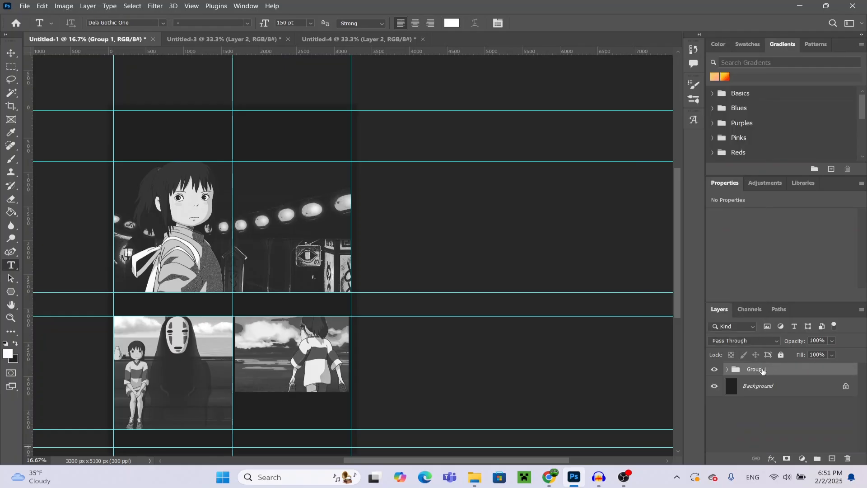
double_click(760, 370)
type("IMages")
key("Return")
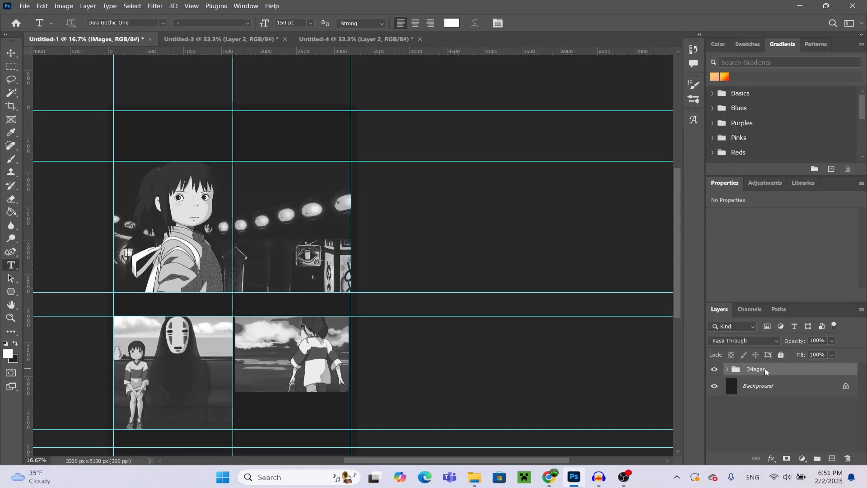
left_click(726, 369)
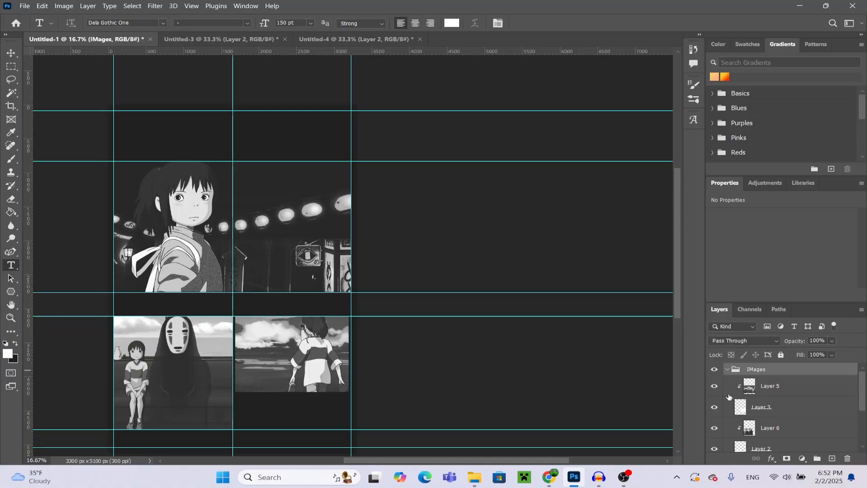
left_click(727, 368)
scroll(802, 459, "down", 1)
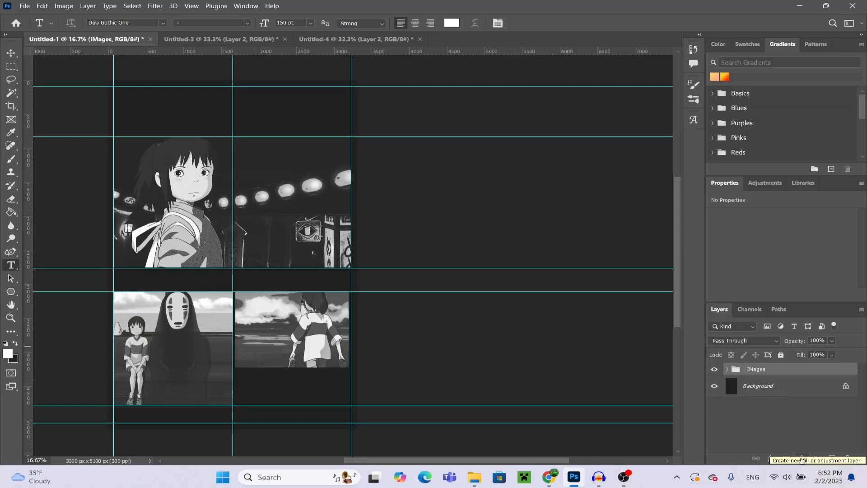
left_click(802, 459)
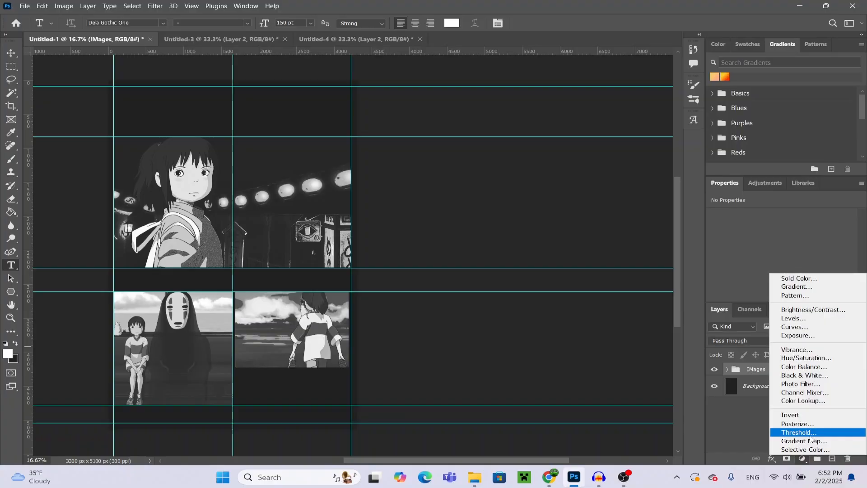
left_click(754, 378)
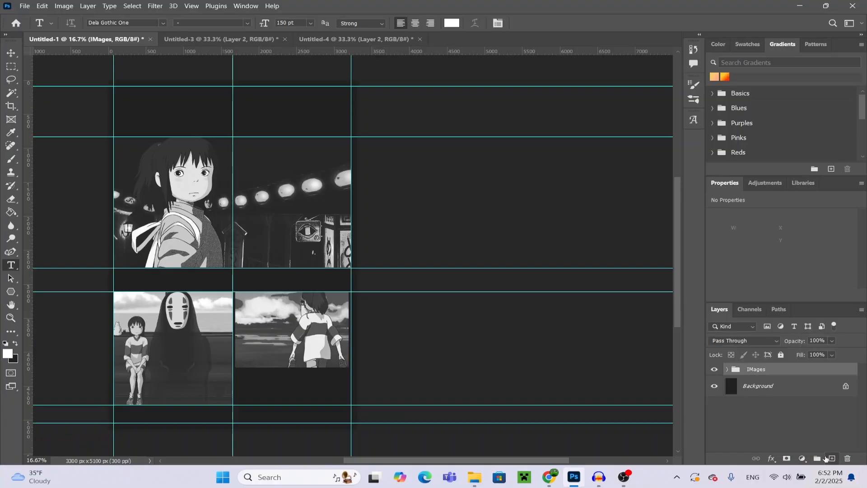
Add a new layer above the IMages group and paste the copied train scene into it
left_click(830, 458)
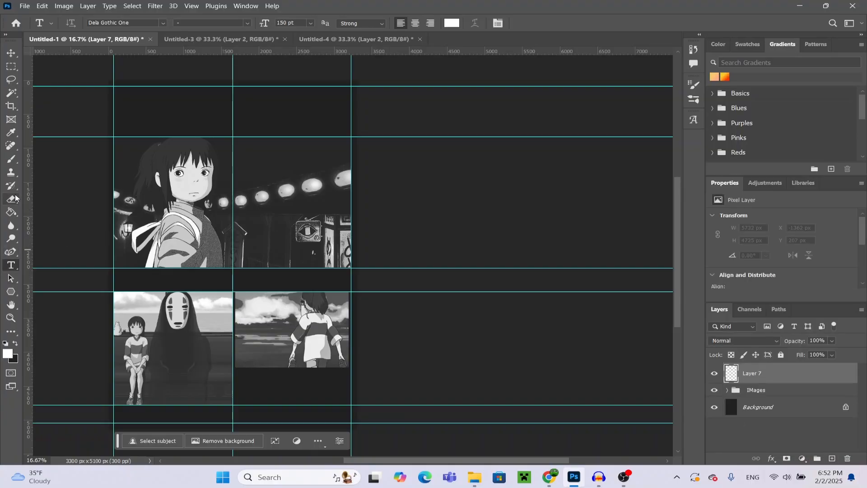
left_click(42, 6)
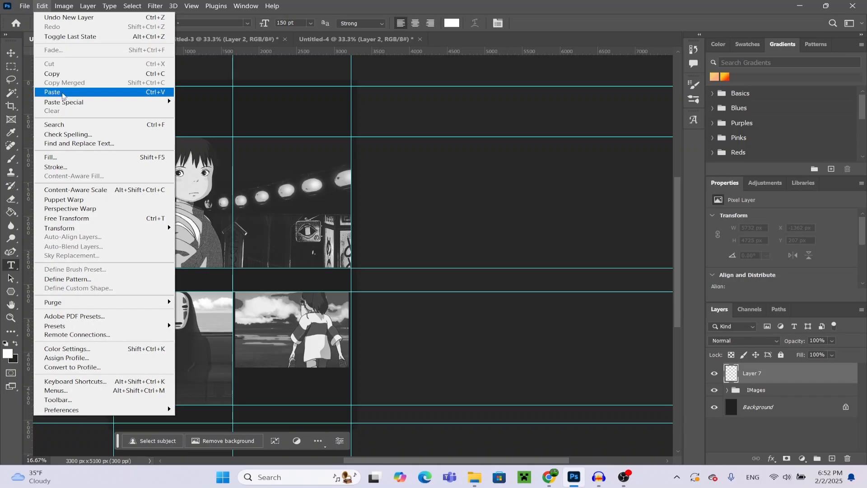
left_click(63, 93)
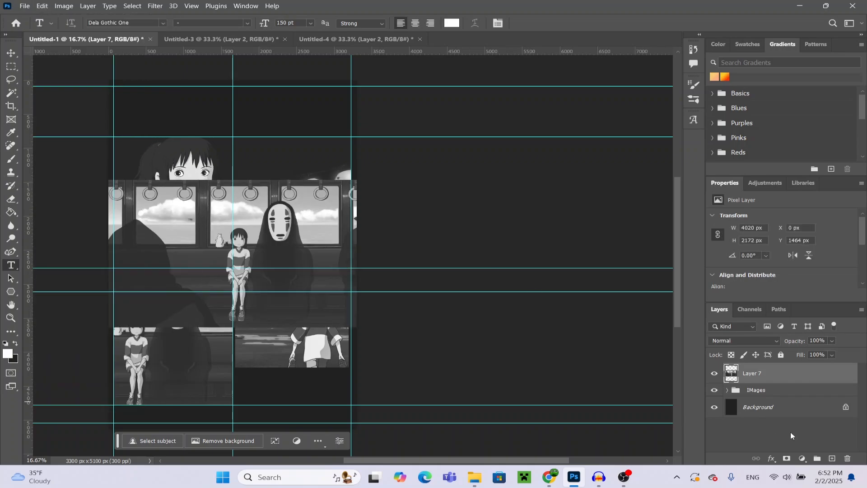
Add an Exposure adjustment layer directly above the IMages group and set its offset to +0.1083
left_click(763, 396)
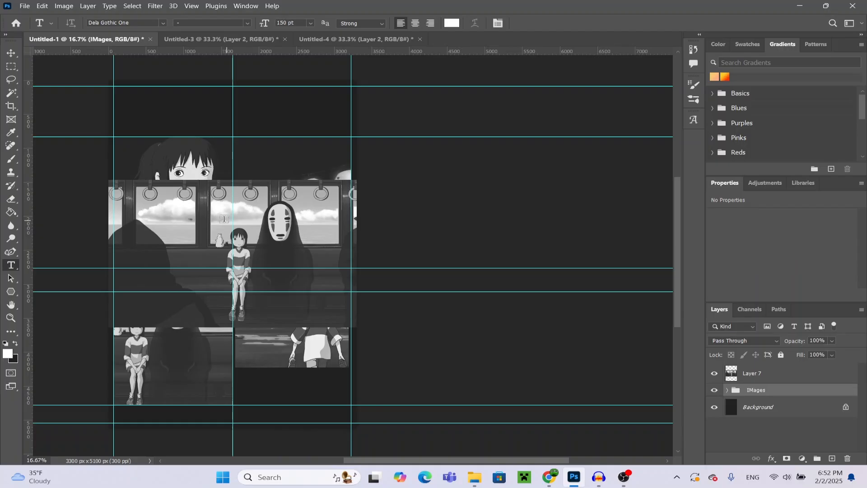
left_click(752, 373)
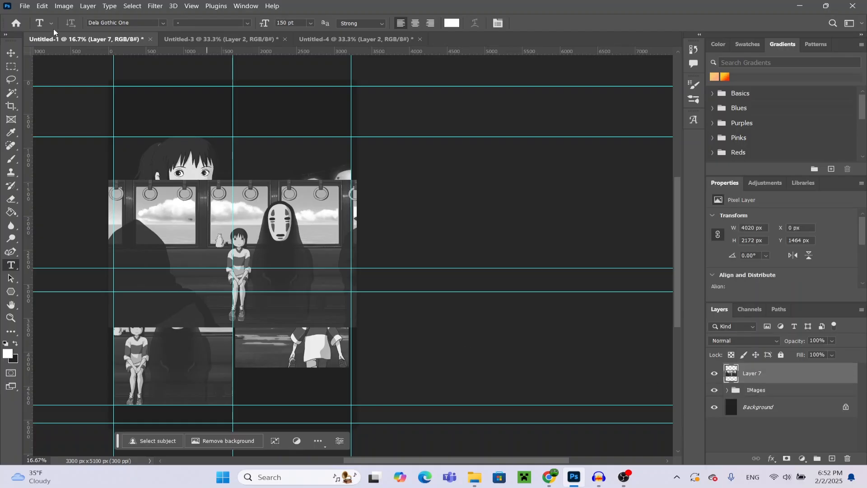
left_click(11, 52)
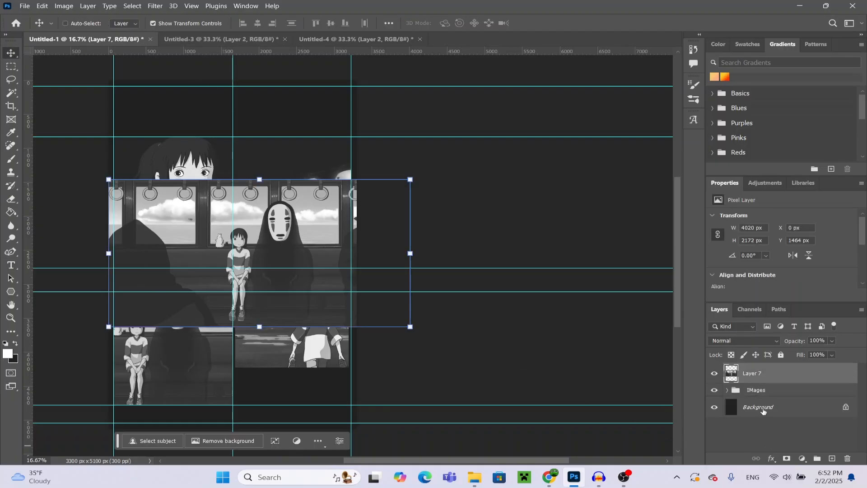
left_click(763, 389)
left_click(802, 458)
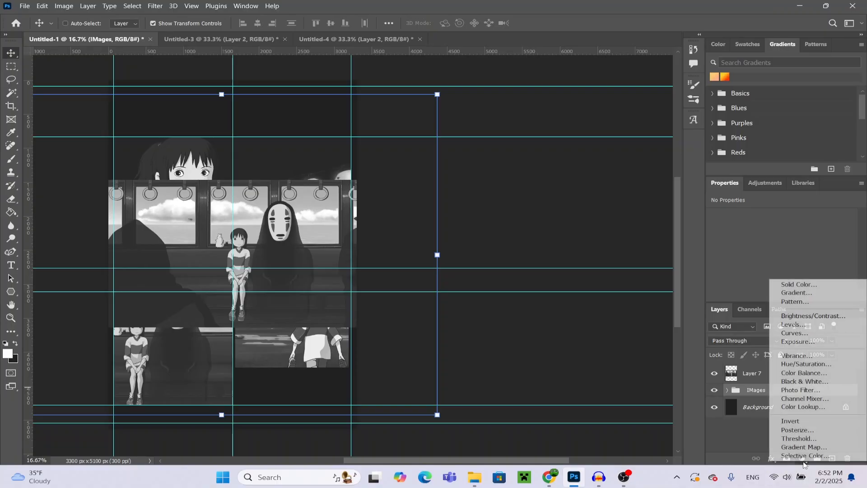
left_click(807, 342)
left_click_drag(781, 261, 799, 269)
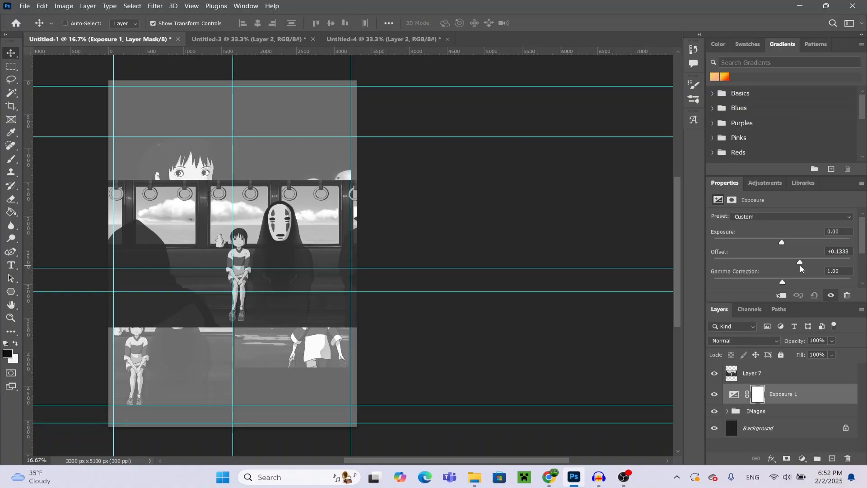
left_click_drag(800, 265, 797, 268)
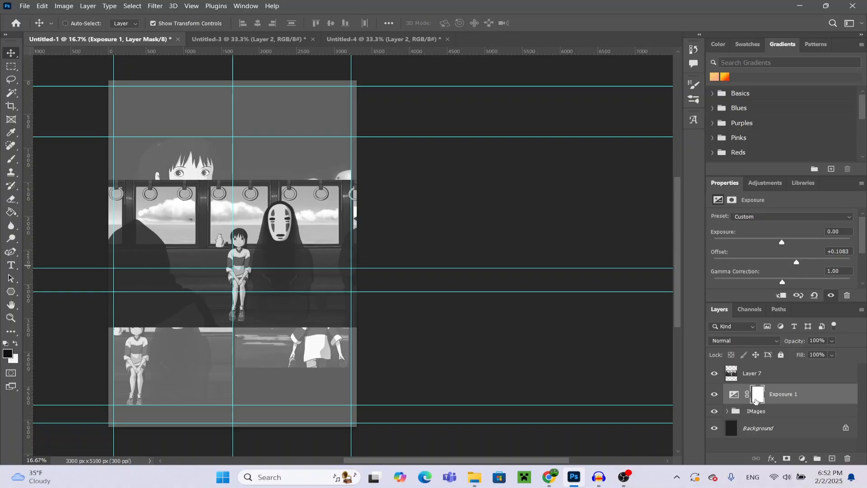
Delete the Exposure adjustment layer and the pasted train scene layer above the IMages group
left_click(726, 411)
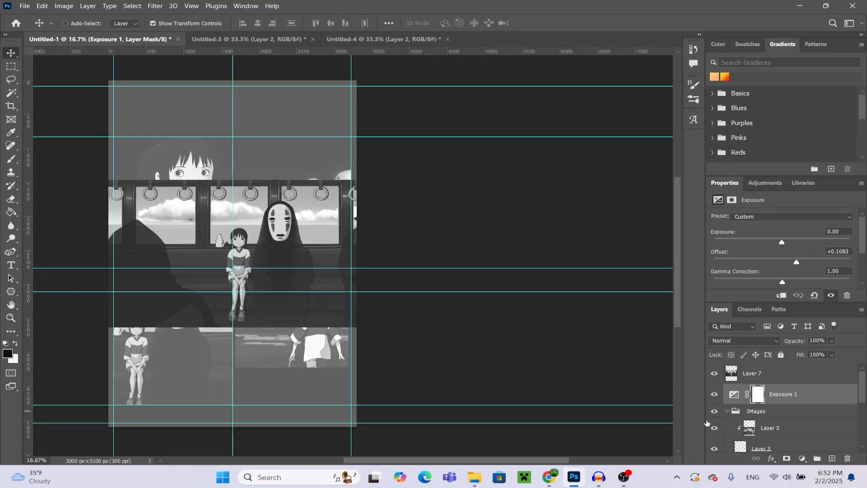
left_click(725, 415)
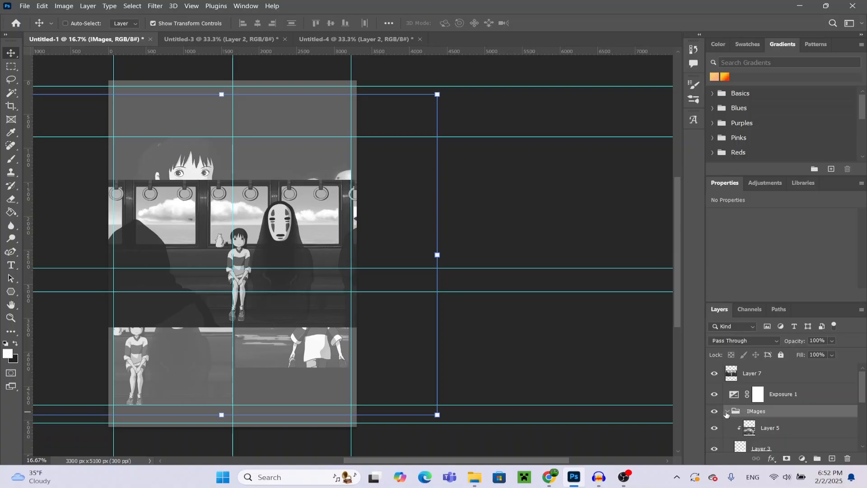
left_click(726, 412)
left_click(714, 395)
right_click(797, 393)
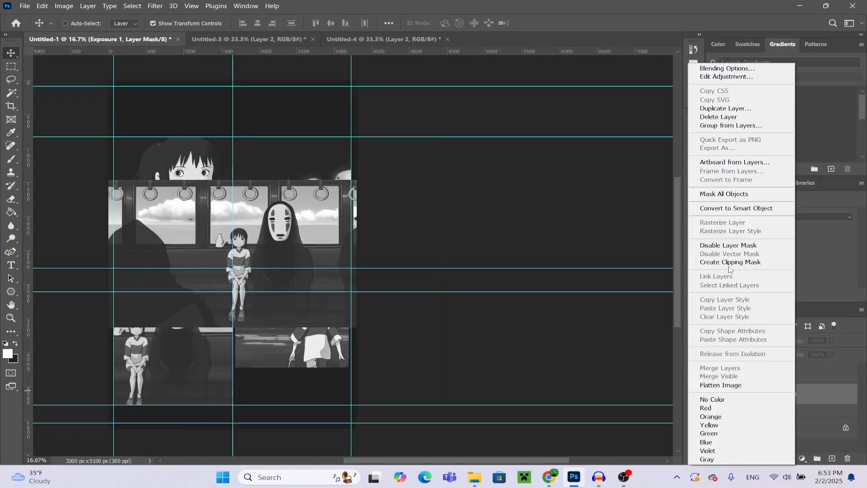
left_click(720, 119)
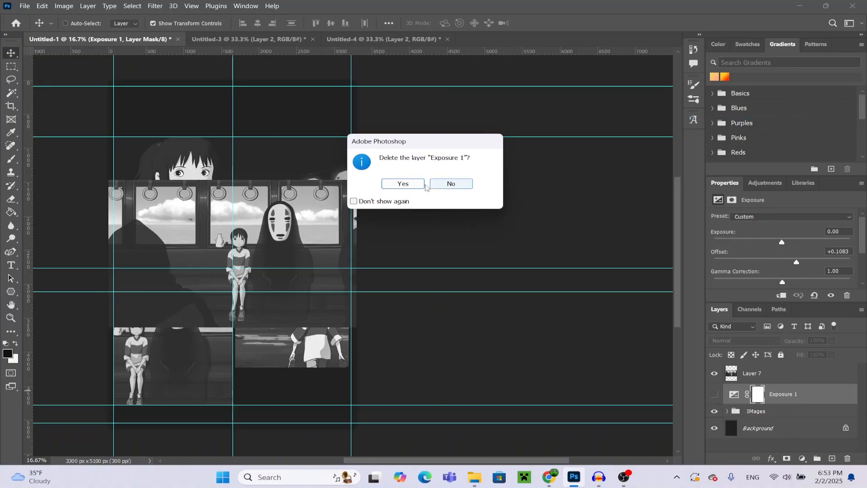
key("Return")
right_click(796, 379)
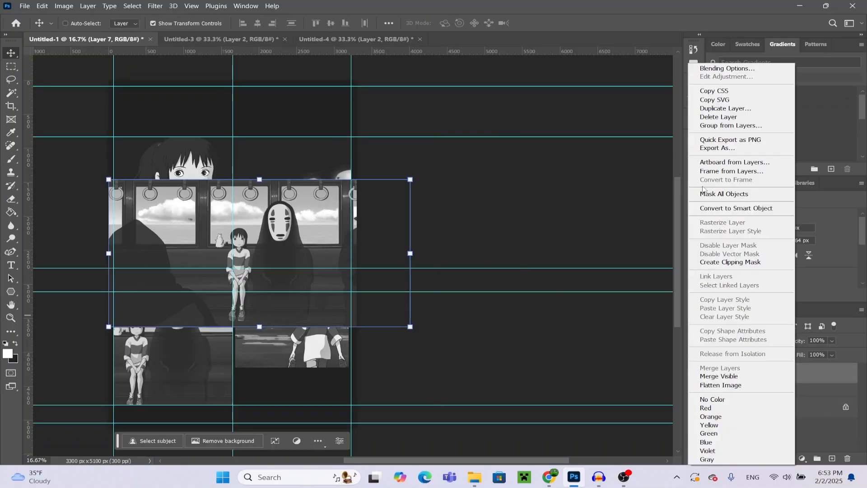
left_click(719, 118)
Draw a title text box with the Type tool in the blank band above the main image
scroll(481, 402, "down", 1)
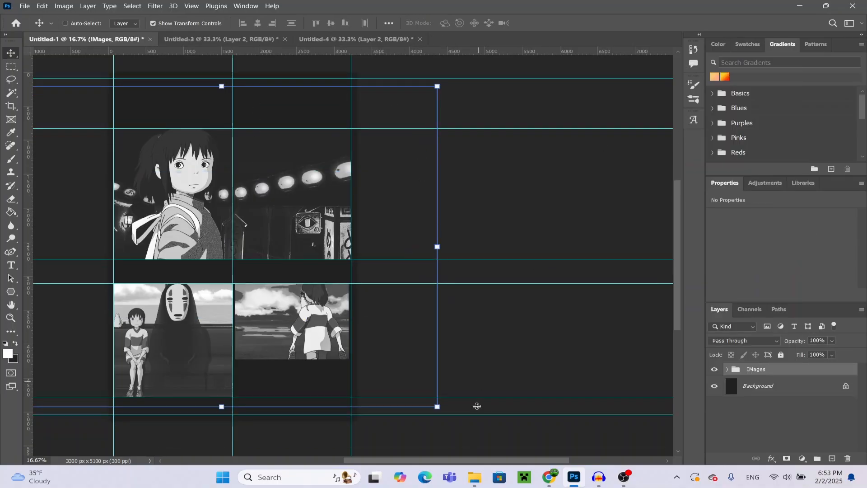
left_click_drag(476, 460, 416, 453)
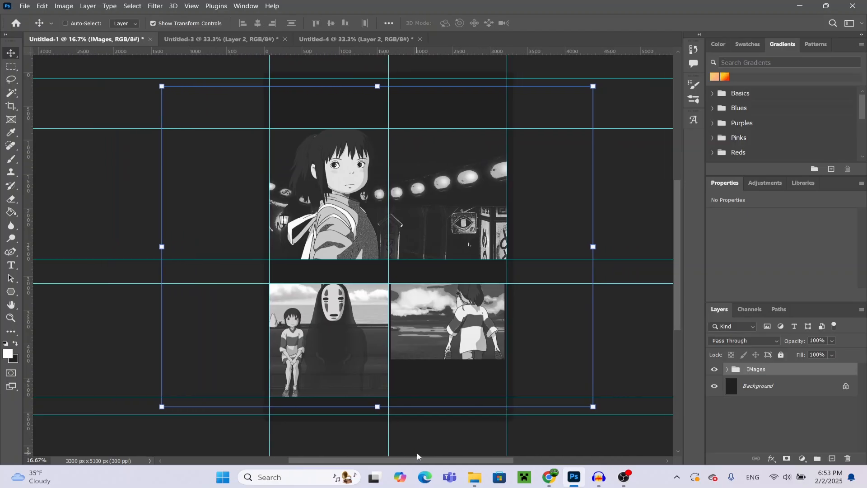
scroll(252, 108, "up", 1)
left_click(199, 22)
left_click(10, 265)
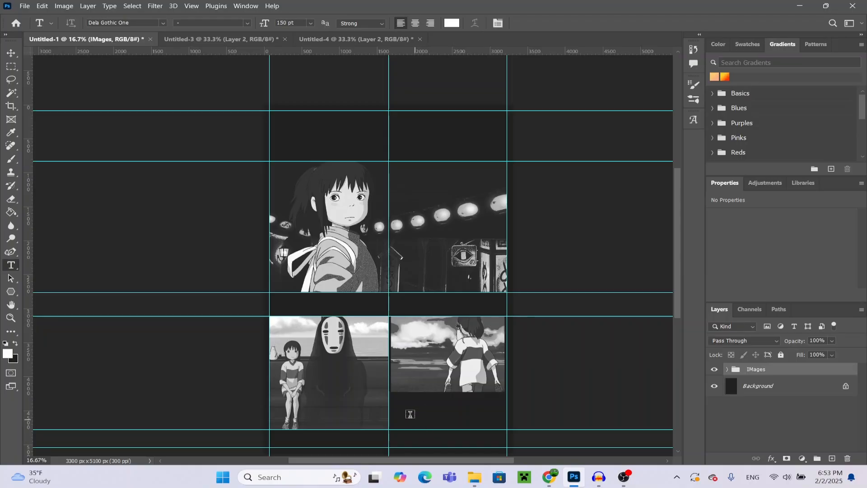
scroll(348, 437, "down", 1)
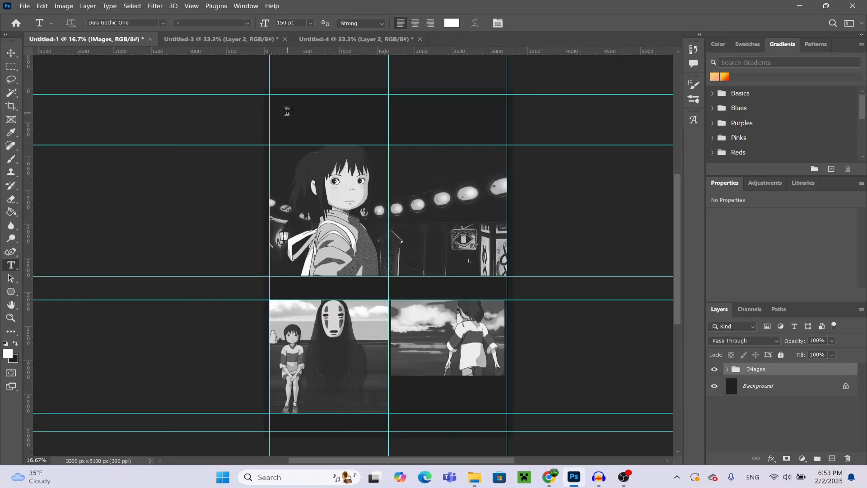
scroll(377, 150, "up", 1)
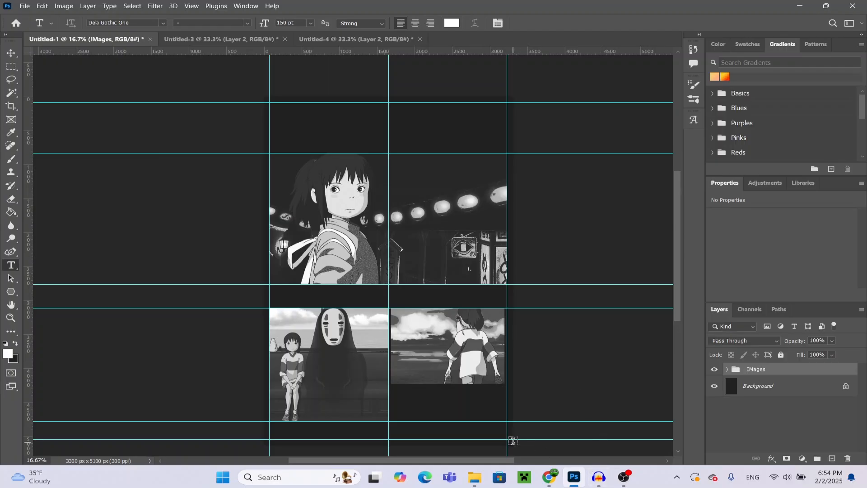
scroll(210, 112, "right", 3)
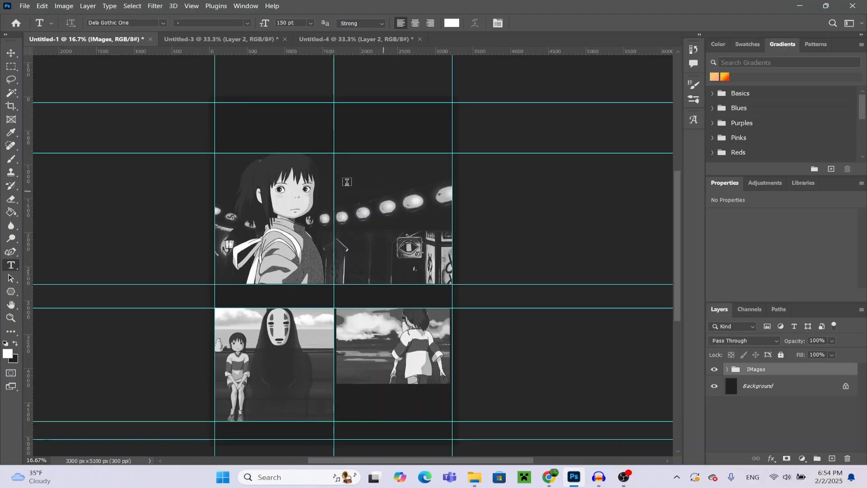
left_click_drag(223, 102, 315, 120)
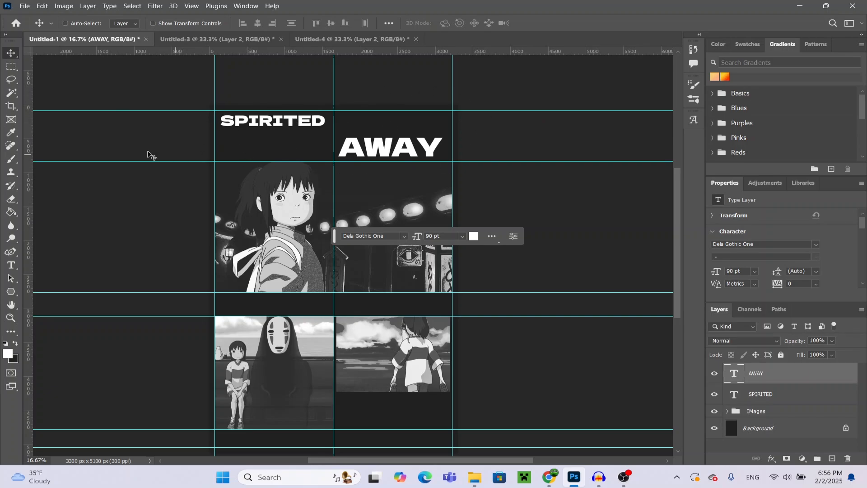
Select a rectangular strip about 1467 by 91 px just below the word SPIRITED with the marquee tool
left_click(11, 66)
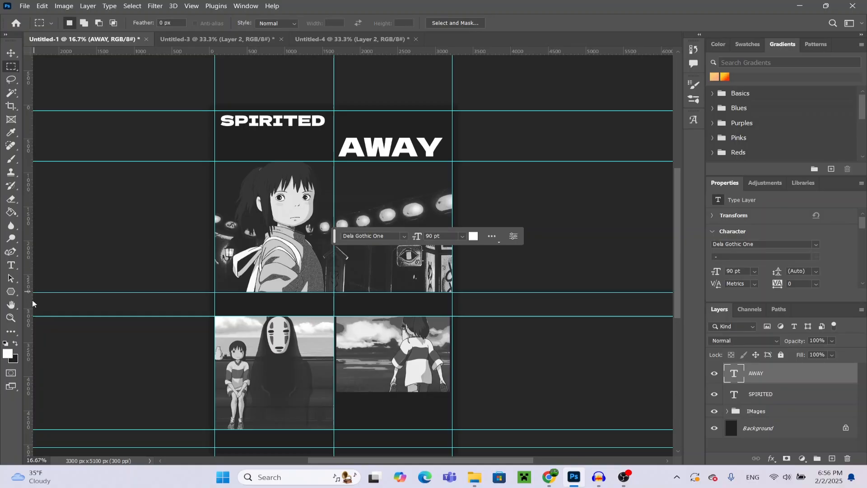
left_click(11, 318)
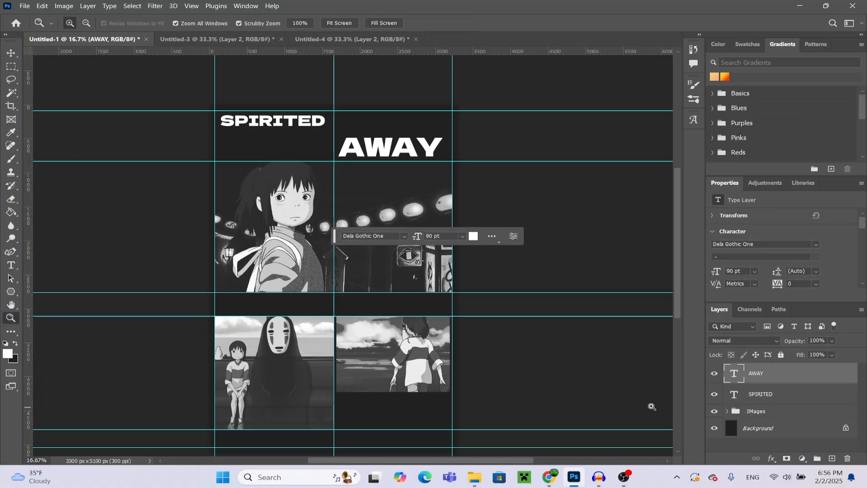
left_click(193, 134)
left_click(342, 137)
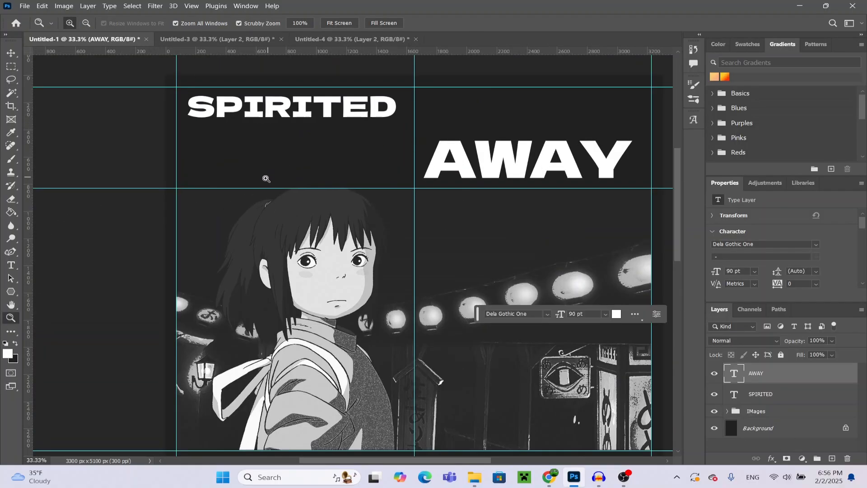
left_click(276, 168)
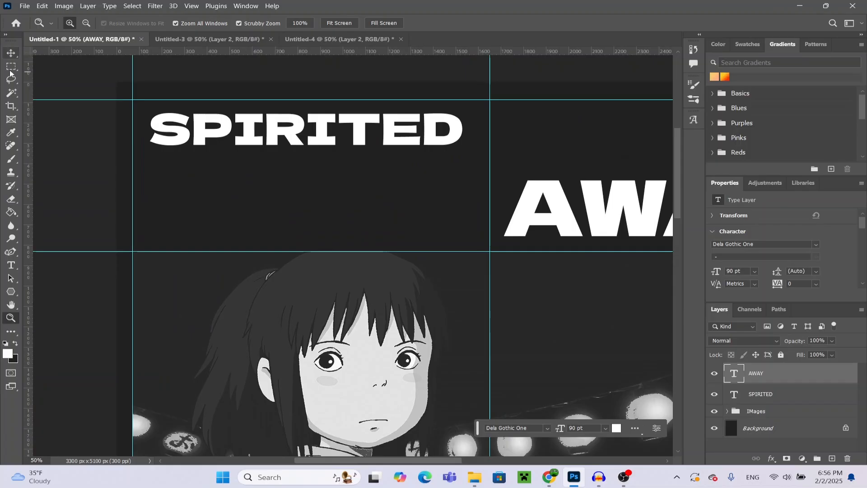
left_click(11, 68)
left_click_drag(143, 149, 473, 166)
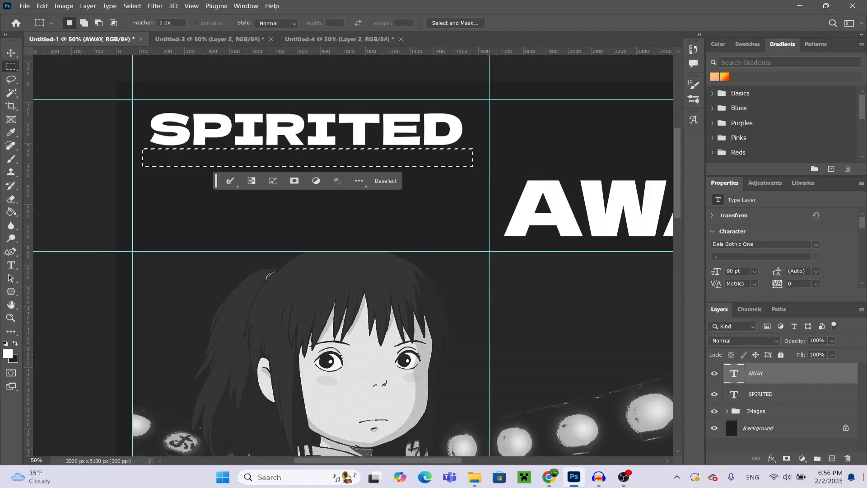
Create a new layer and fill the selected strip below SPIRITED with the white foreground color
left_click(832, 458)
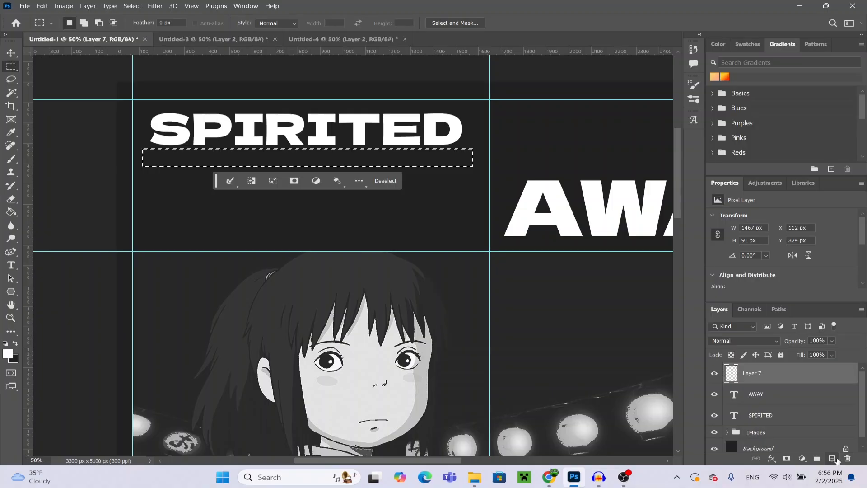
left_click(19, 209)
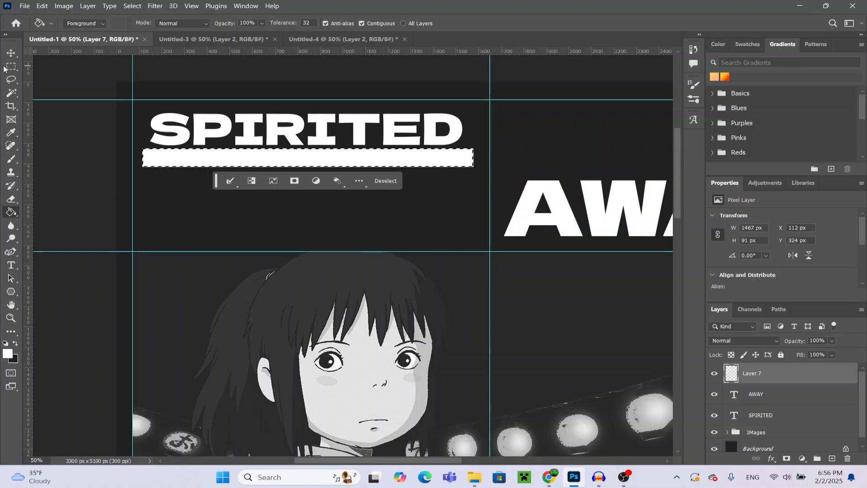
left_click(9, 67)
right_click(176, 158)
left_click(12, 212)
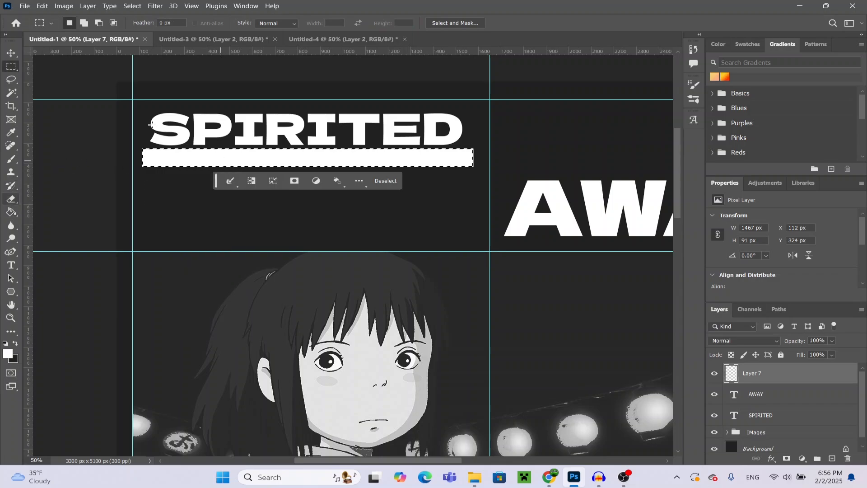
Deselect the strip and add a Gradient Overlay effect to the white bar's layer
right_click(177, 153)
left_click(192, 156)
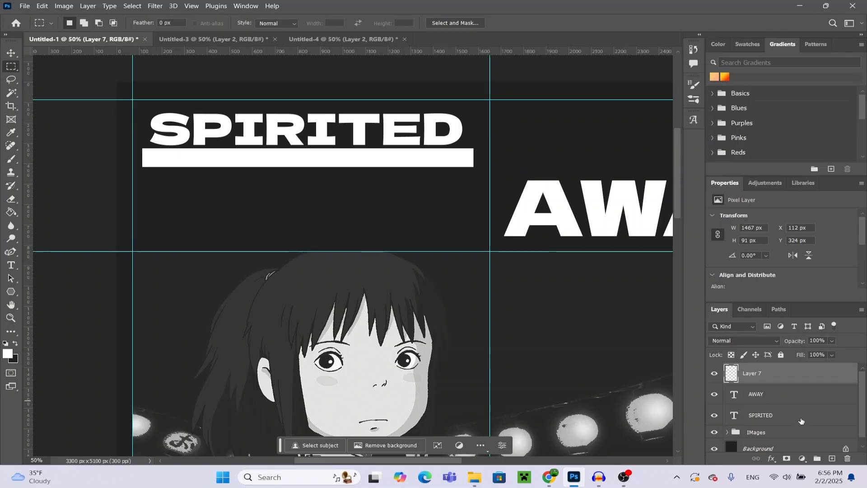
double_click(781, 379)
left_click_drag(280, 208, 633, 135)
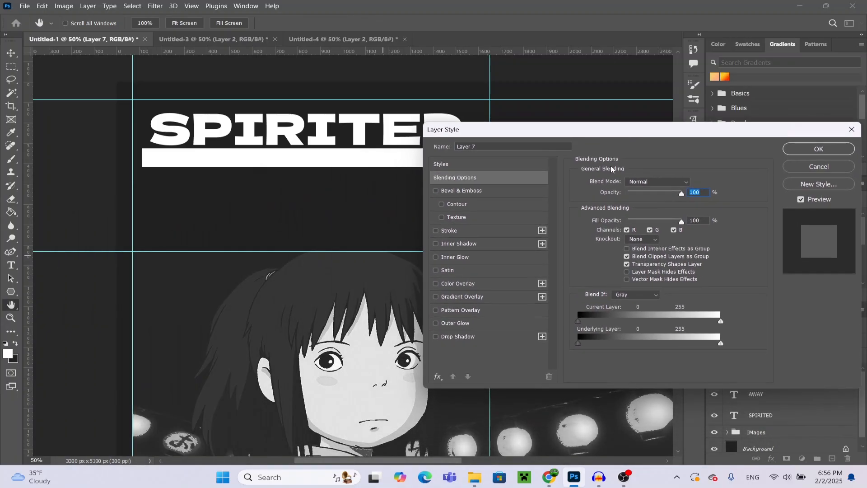
left_click(436, 297)
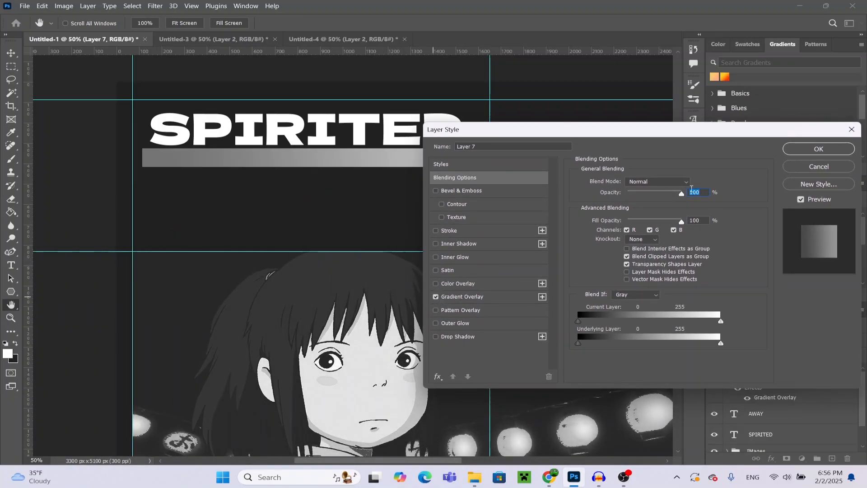
left_click(456, 297)
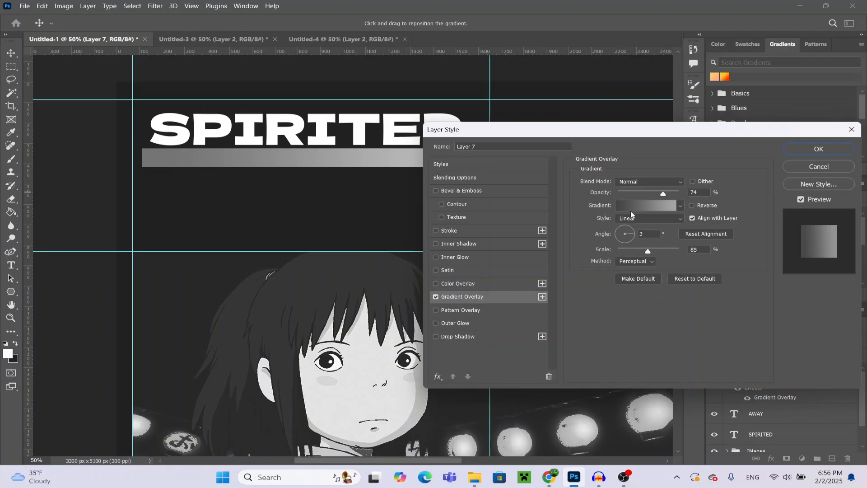
Set the bar gradient's start color to 212121, sampled from the poster's dark background
left_click(641, 231)
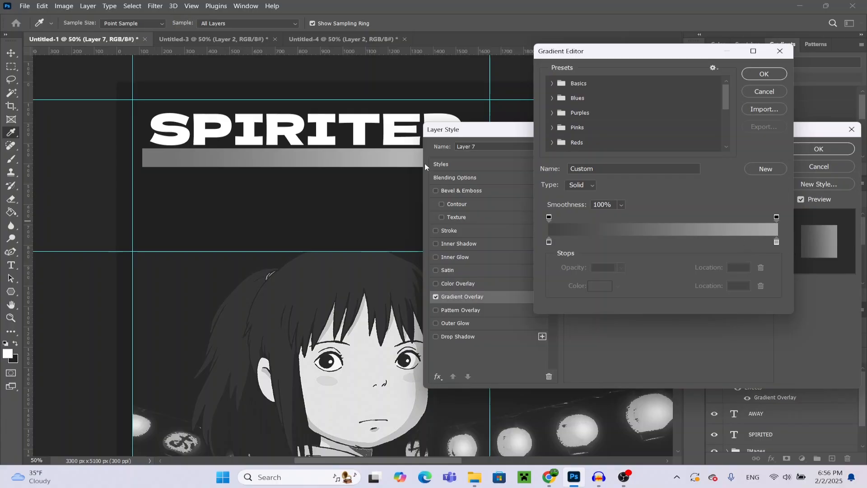
left_click(549, 242)
left_click(591, 286)
left_click(238, 189)
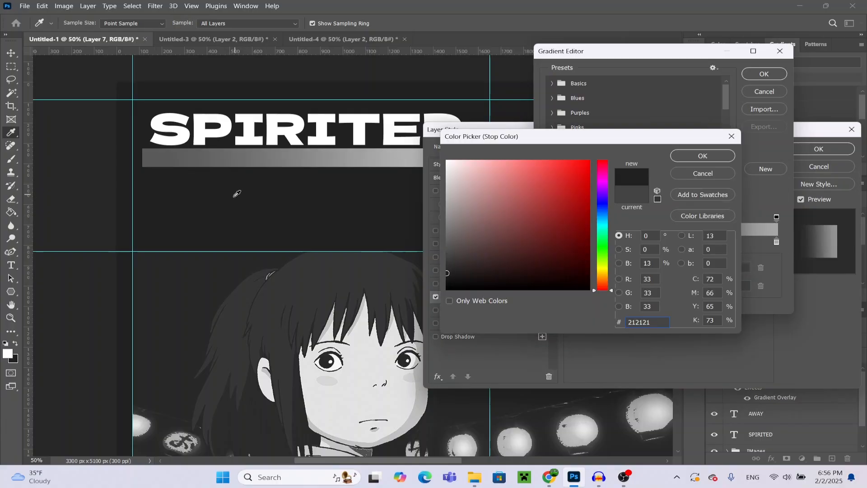
left_click(717, 157)
Set the bar gradient's end color to light gray a09f9f and apply the Gradient Overlay
left_click(777, 242)
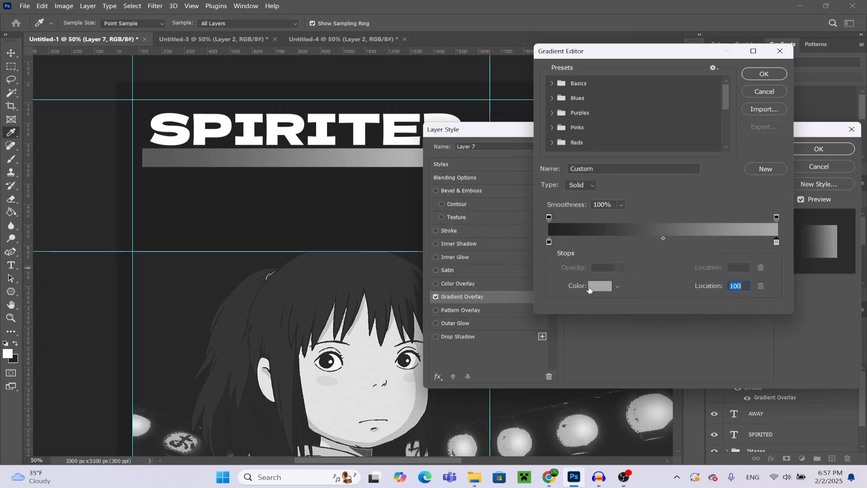
left_click(594, 288)
left_click(280, 222)
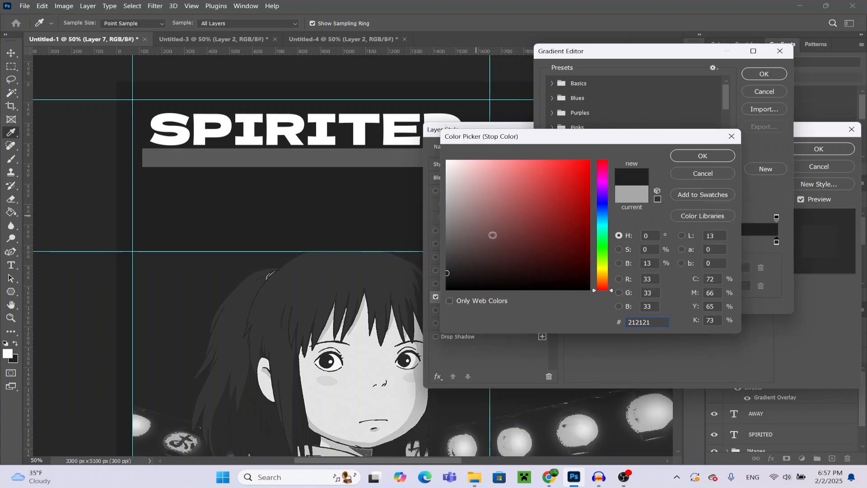
mouse_move(448, 274)
left_mouse_down()
mouse_move(446, 191)
mouse_move(447, 209)
left_mouse_up()
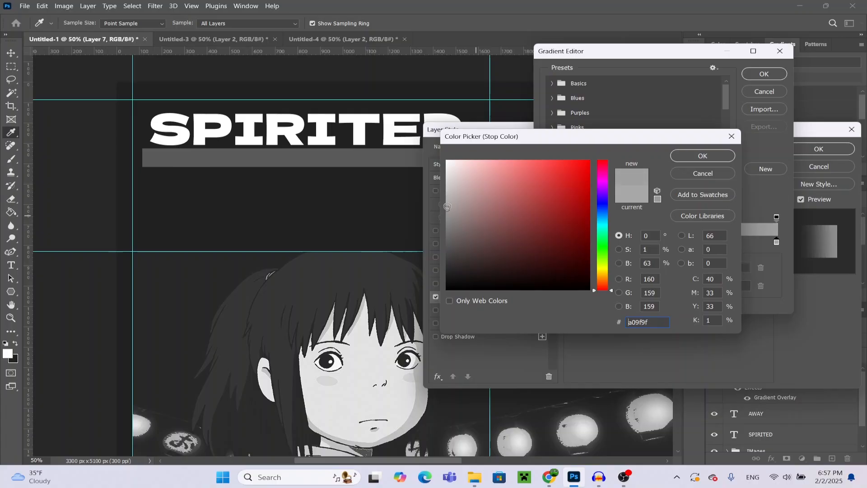
left_click(696, 156)
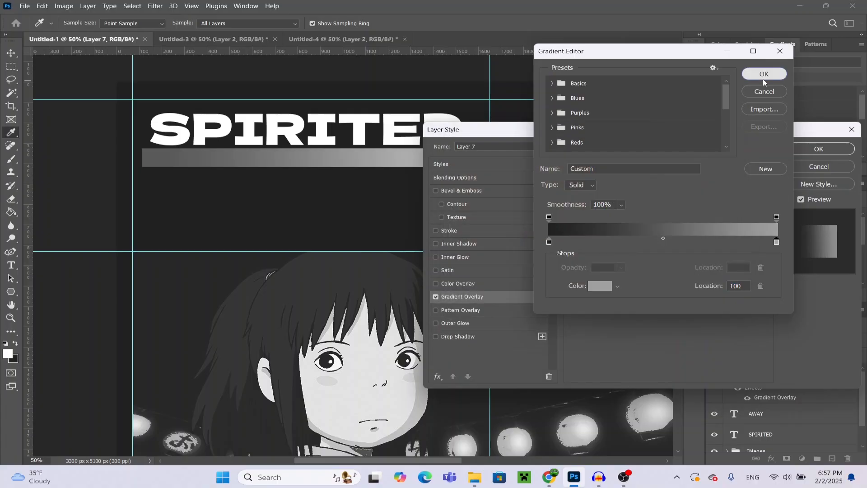
left_click(764, 74)
left_click(813, 151)
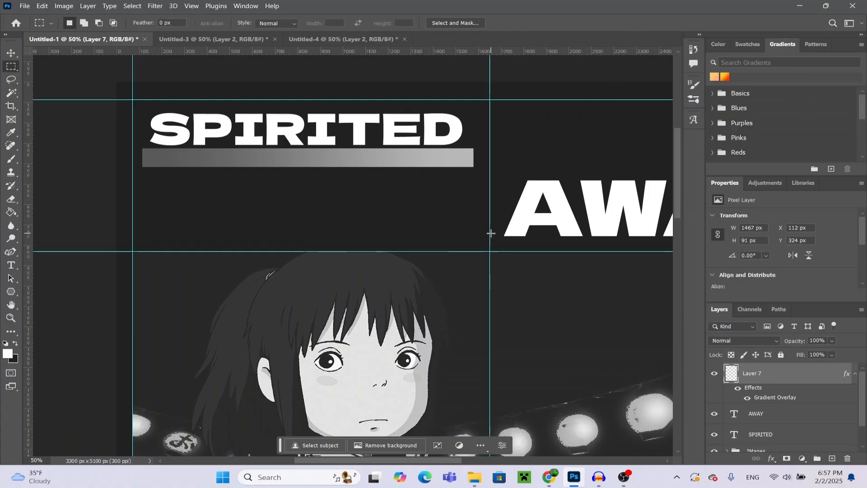
Nudge the gradient bar below SPIRITED down to Y 348 px
scroll(550, 286, "down", 1)
scroll(550, 287, "up", 3)
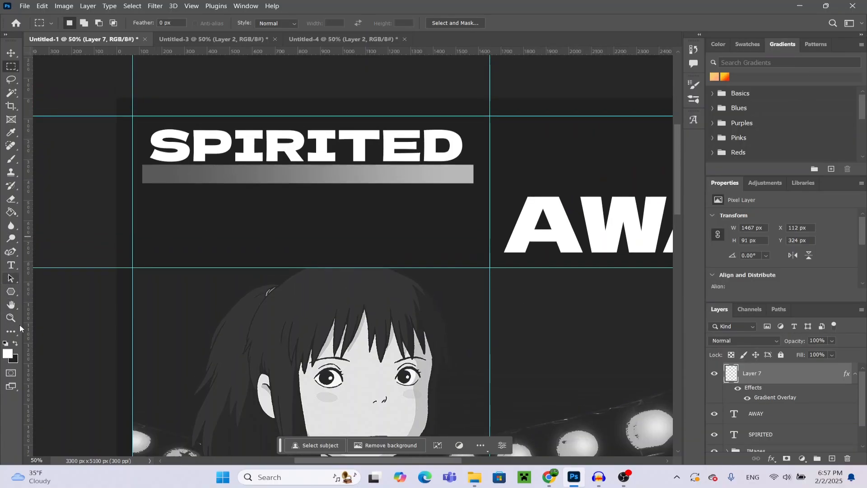
left_click(11, 318)
left_click(85, 23)
left_click(86, 23)
scroll(486, 286, "up", 1)
scroll(486, 286, "down", 4)
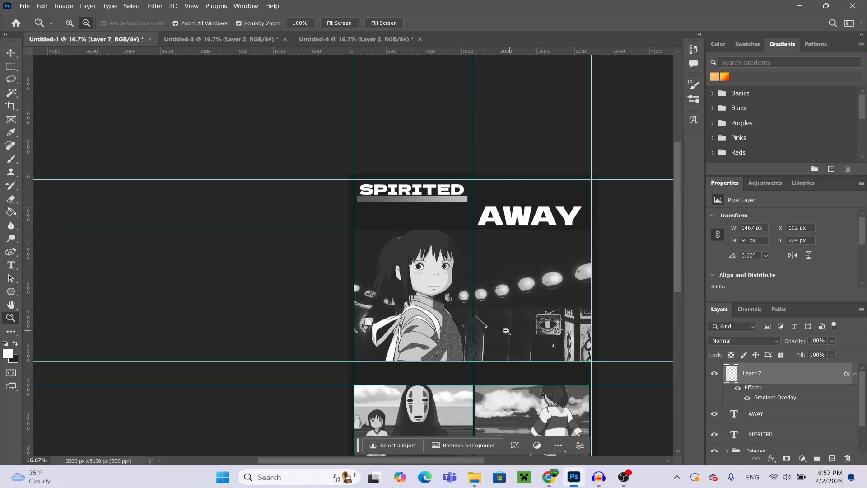
left_click(11, 53)
key("Down")
key("Down")
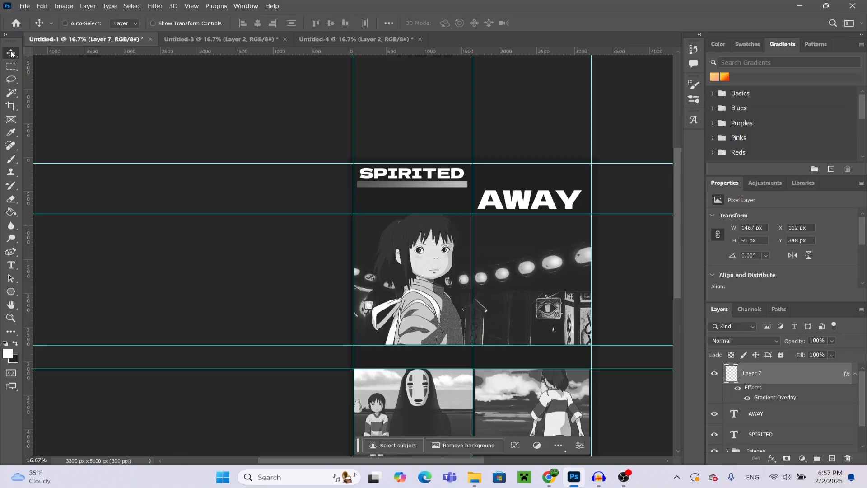
Duplicate the gradient bar and place the copy above AWAY, level with the first bar, at X 1704 px
key("ctrl+j")
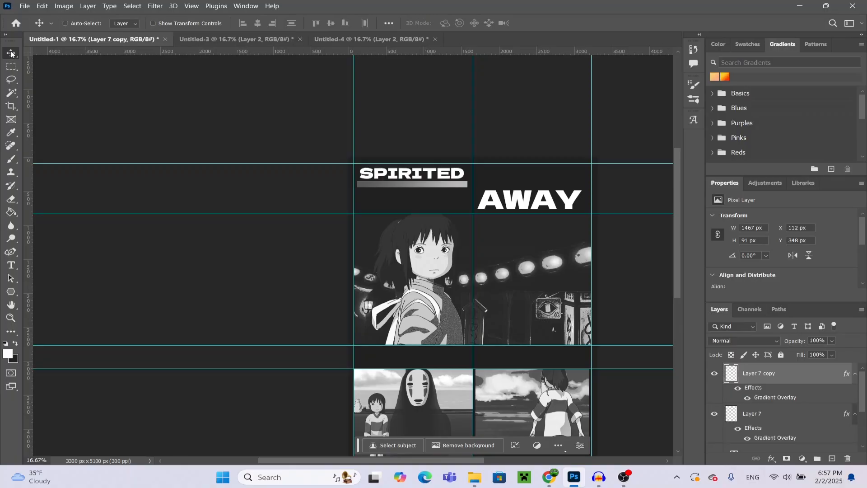
left_click_drag(384, 200, 500, 200)
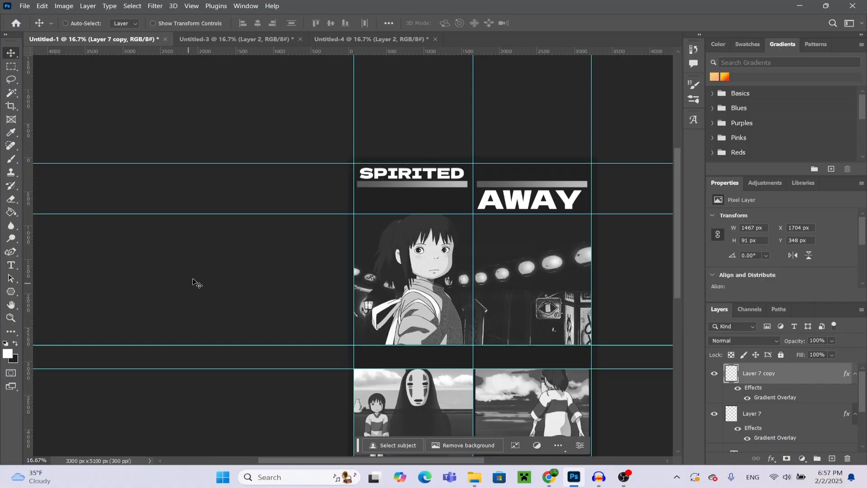
scroll(424, 232, "down", 2)
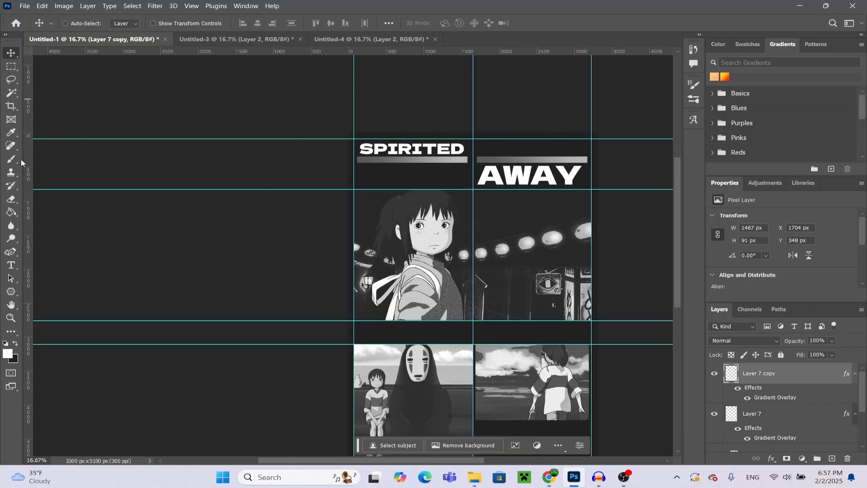
Switch to Chrome, translate "spirit" from English to Japanese, and copy the translation 精神
left_click(11, 265)
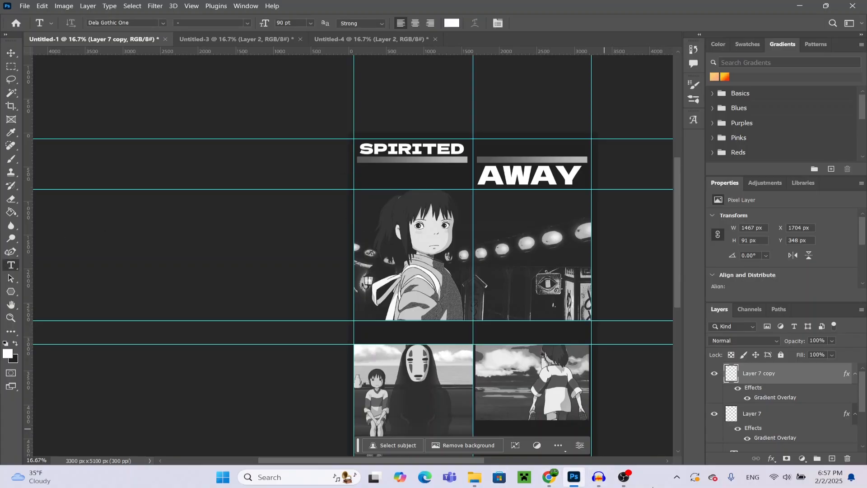
left_click(549, 478)
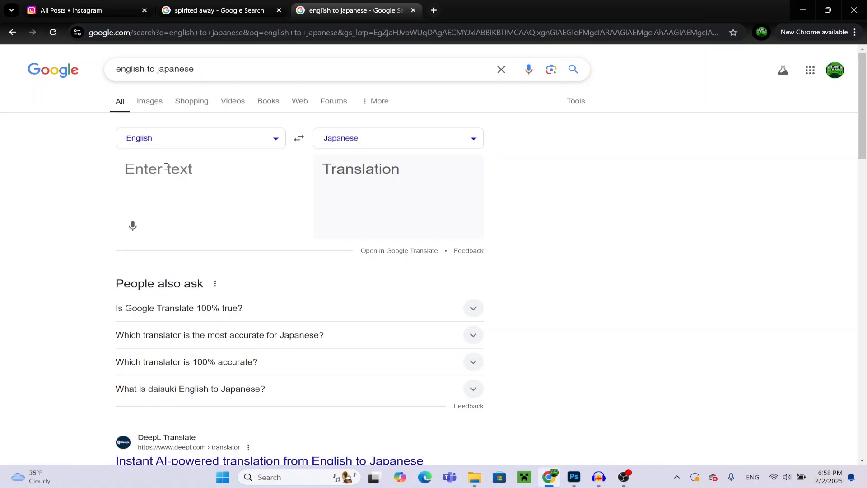
type("spirit")
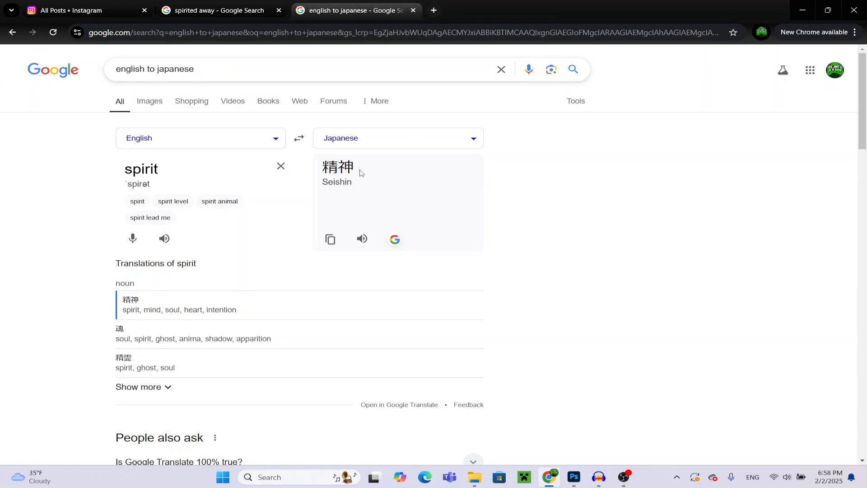
left_click_drag(356, 171, 323, 175)
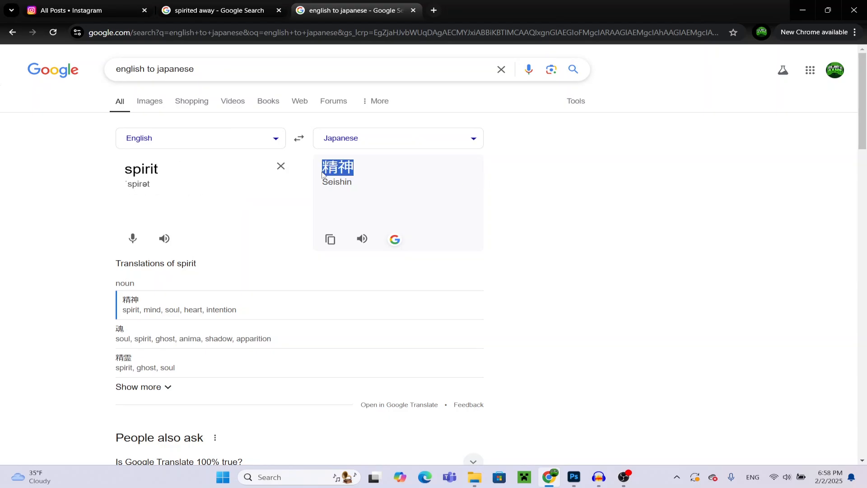
right_click(326, 169)
left_click(348, 177)
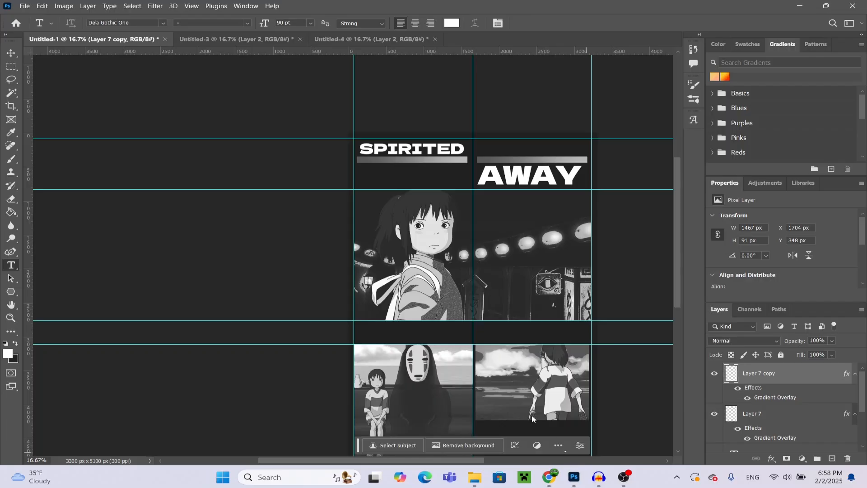
Switch back to Photoshop, draw a text box below the bar under SPIRITED, and paste 精神 into it
left_click(574, 477)
scroll(364, 169, "down", 1)
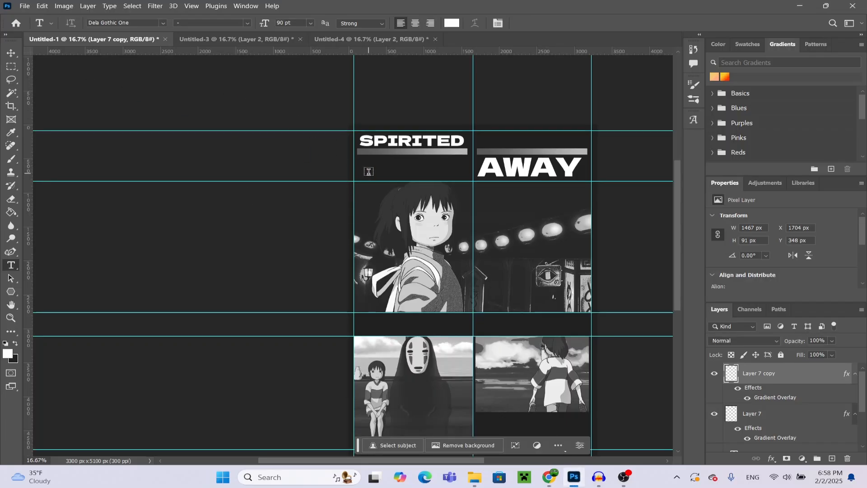
left_click_drag(359, 161, 477, 205)
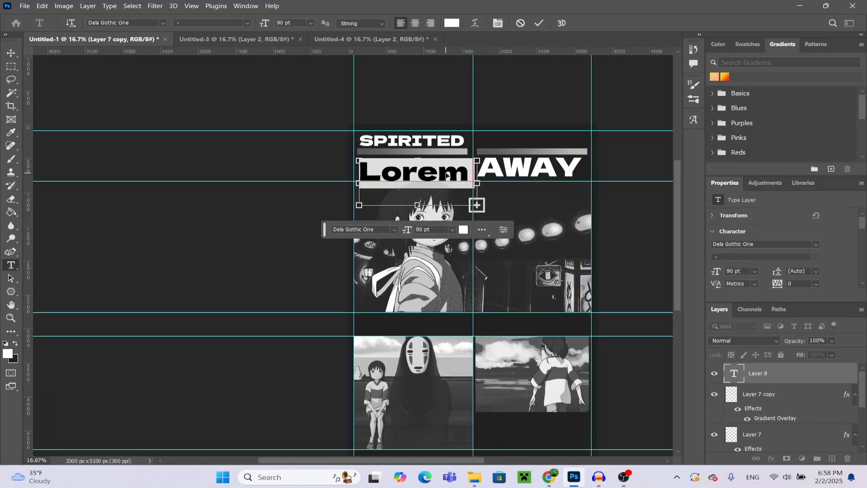
key("ctrl+v")
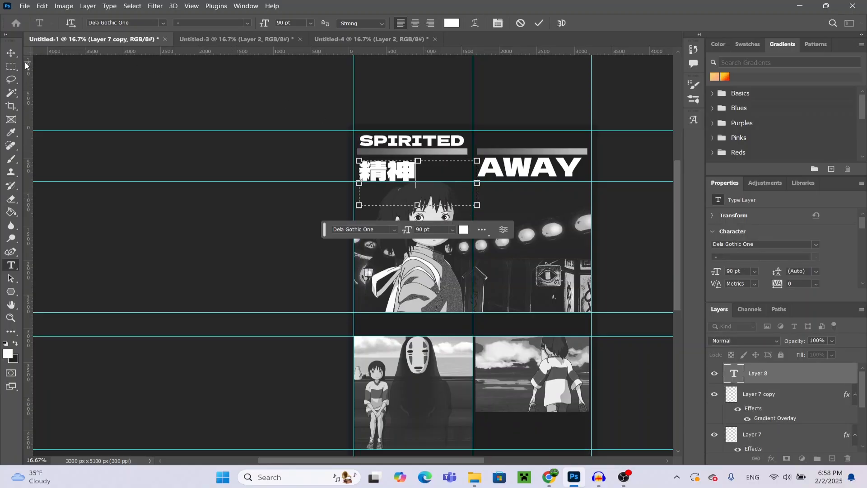
Move the 精神 text up slightly and center it beneath the bar under SPIRITED
left_click(11, 54)
left_click_drag(396, 166, 420, 161)
scroll(420, 160, "down", 1)
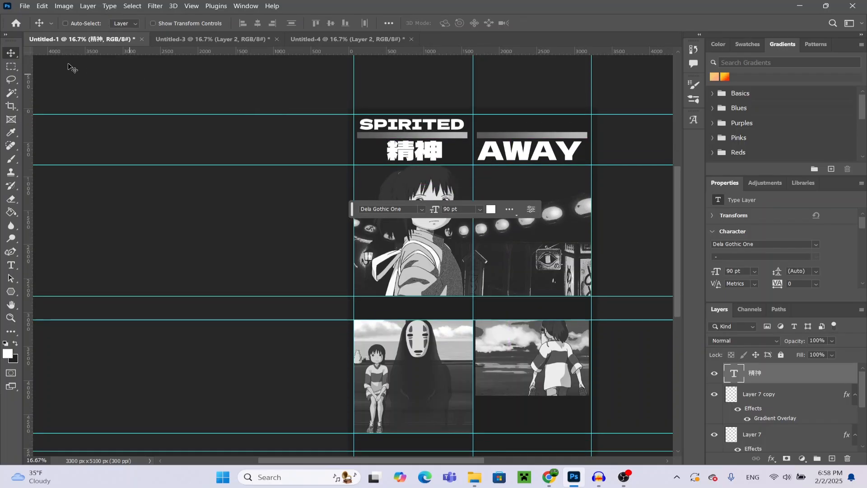
key("t")
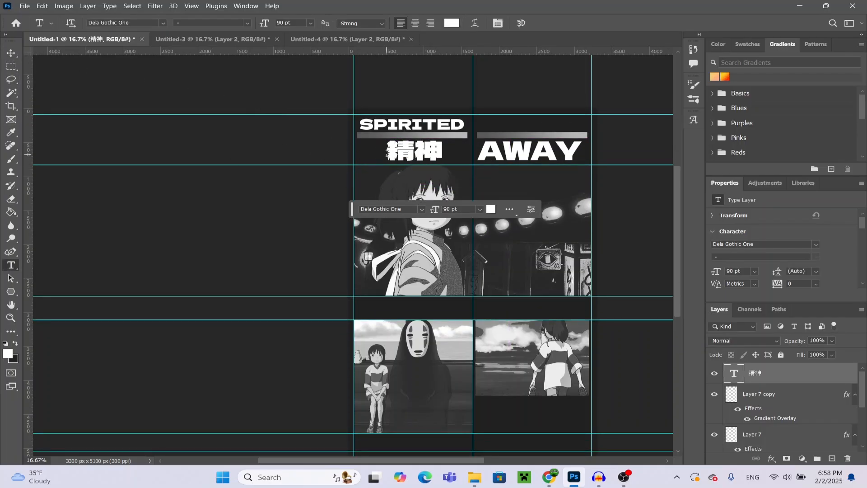
left_click(392, 149)
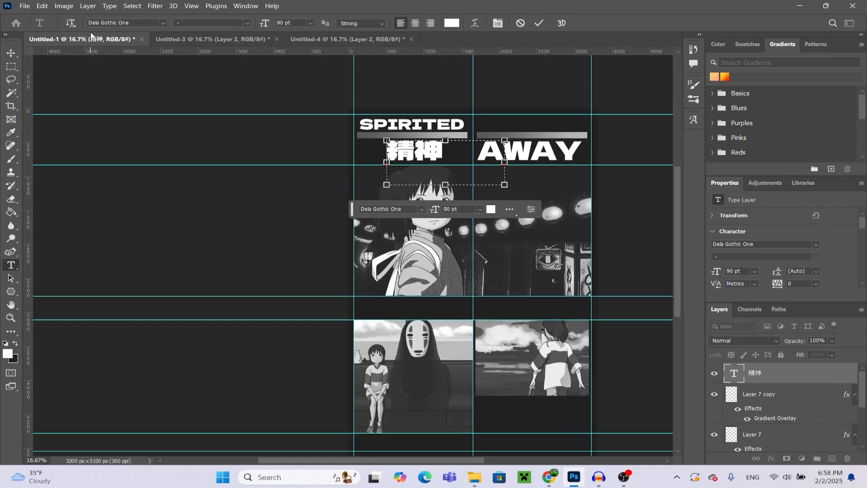
scroll(513, 162, "down", 2)
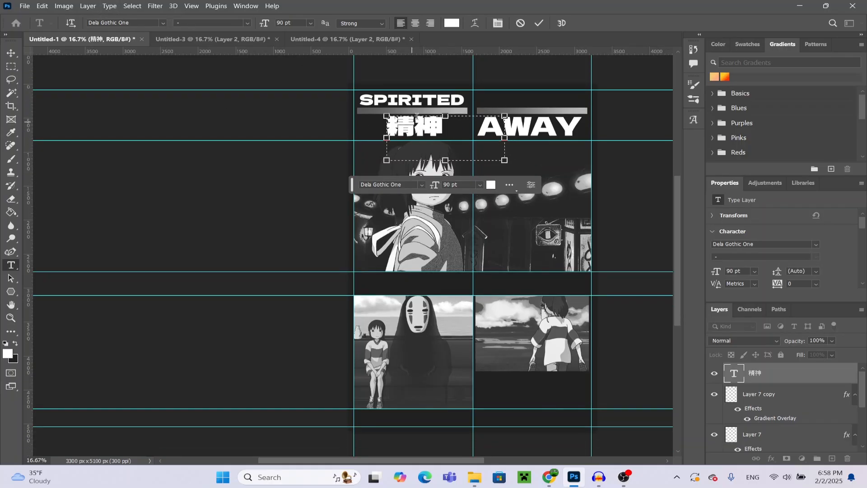
scroll(496, 156, "up", 1)
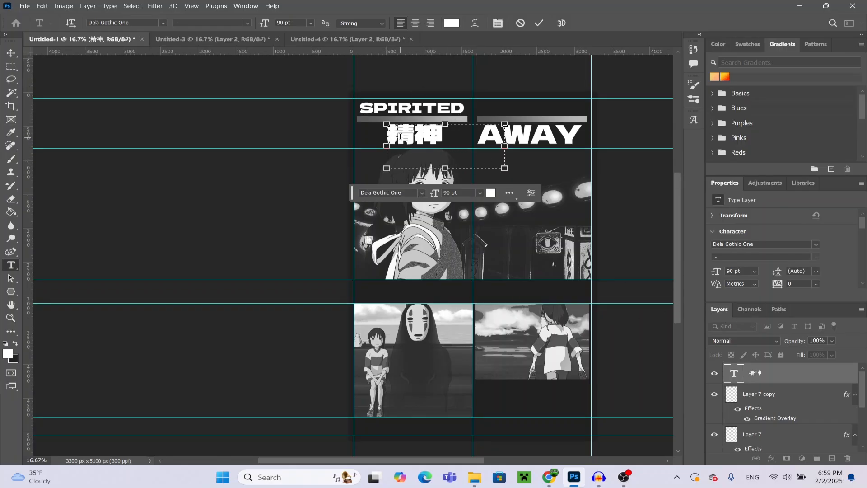
Move the 精神 text so it lines up with the left edge of SPIRITED
left_click(11, 52)
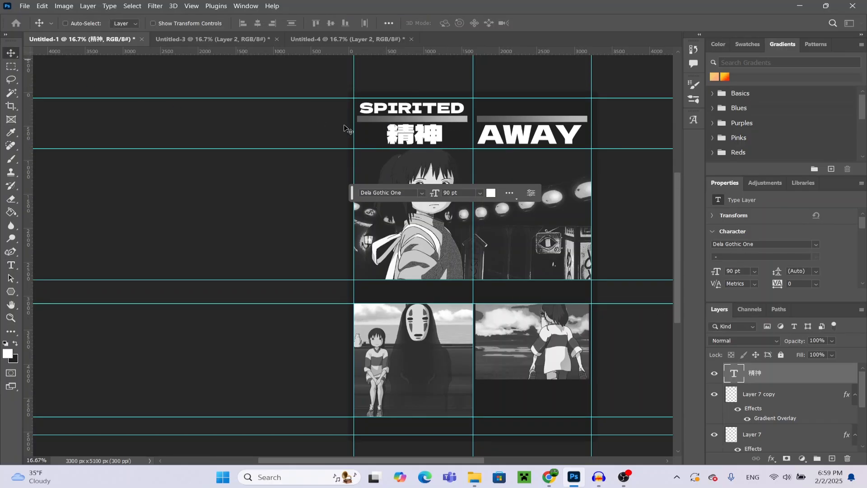
left_click_drag(427, 132, 400, 136)
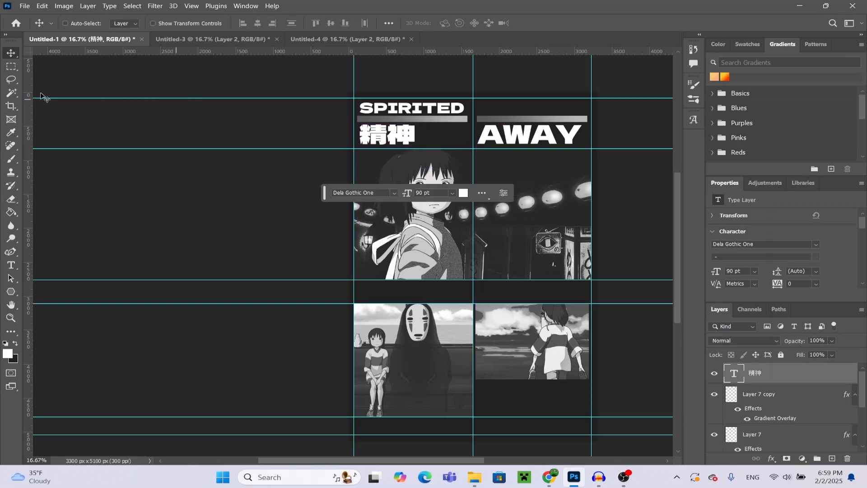
scroll(372, 173, "up", 2)
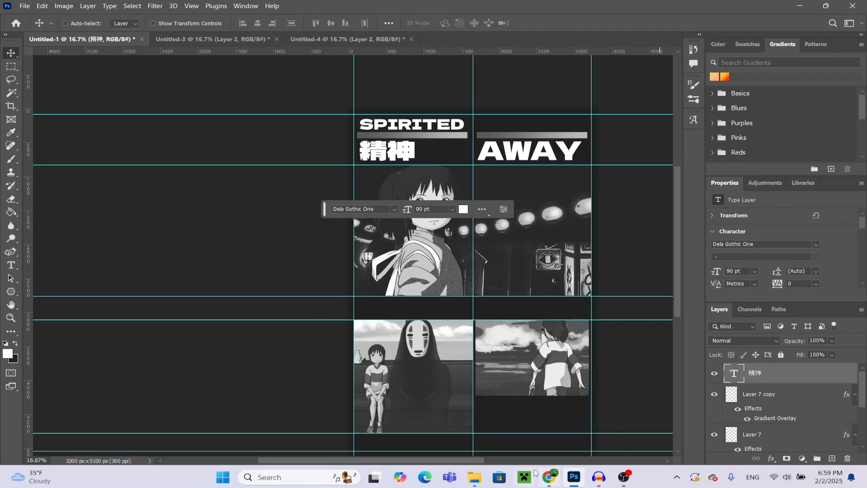
Switch to Chrome and ask ChatGPT for a Spirited Away movie summary text block
left_click(549, 477)
double_click(339, 168)
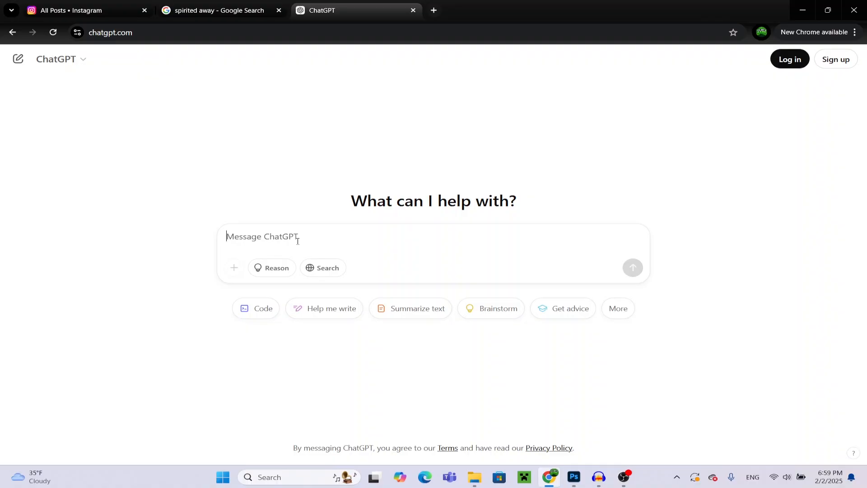
type("spirited away text block")
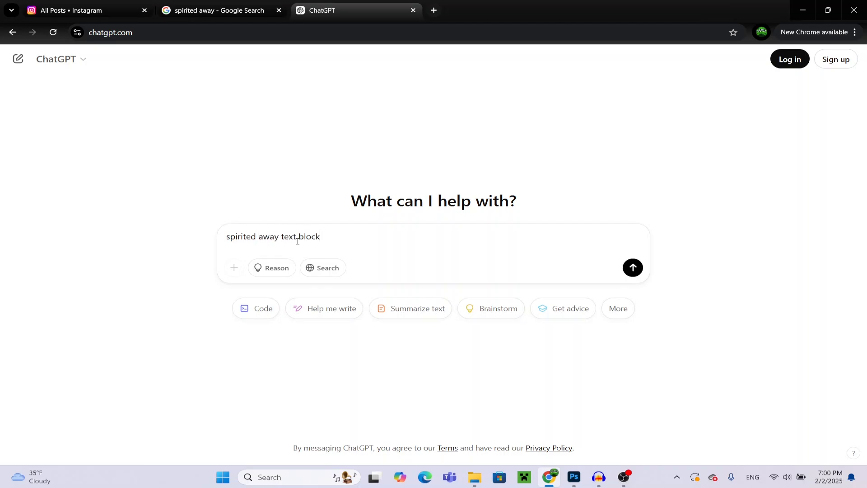
key("Return")
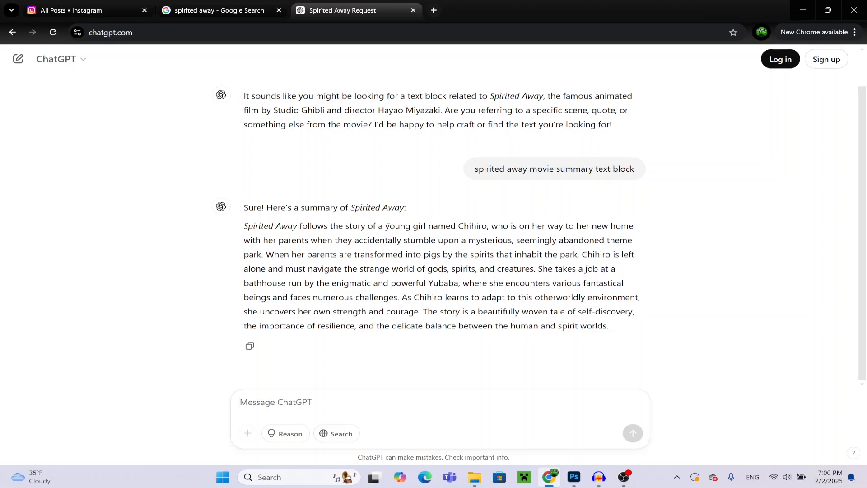
Copy the summary passage from "a young girl named Chihiro" through "inhabit the park"
left_click_drag(380, 226, 579, 257)
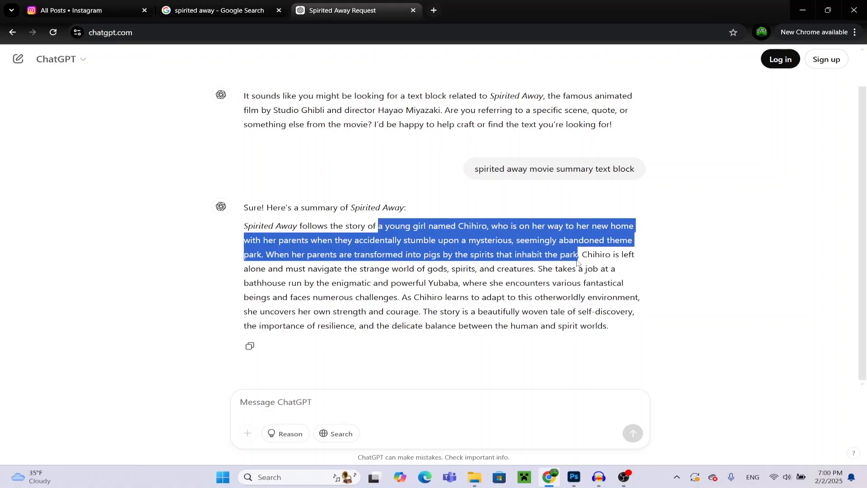
right_click(569, 262)
left_click(584, 263)
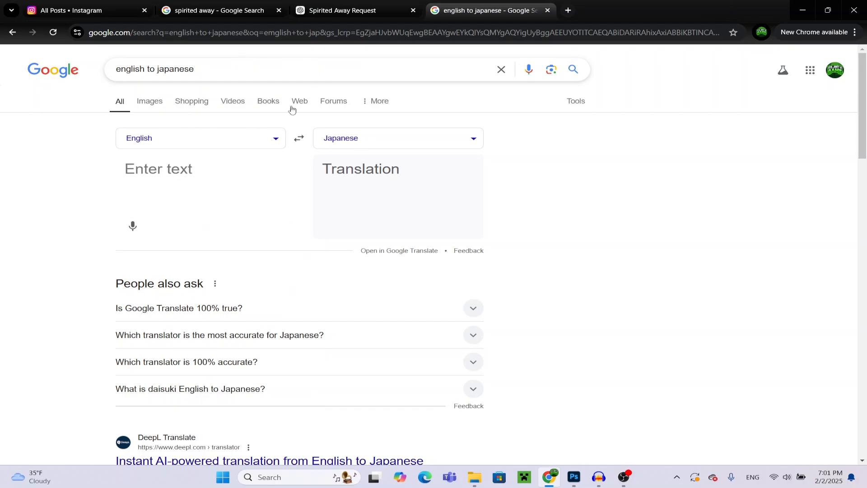
Paste the summary passage into Google's English to Japanese translator and copy the full Japanese translation
right_click(152, 179)
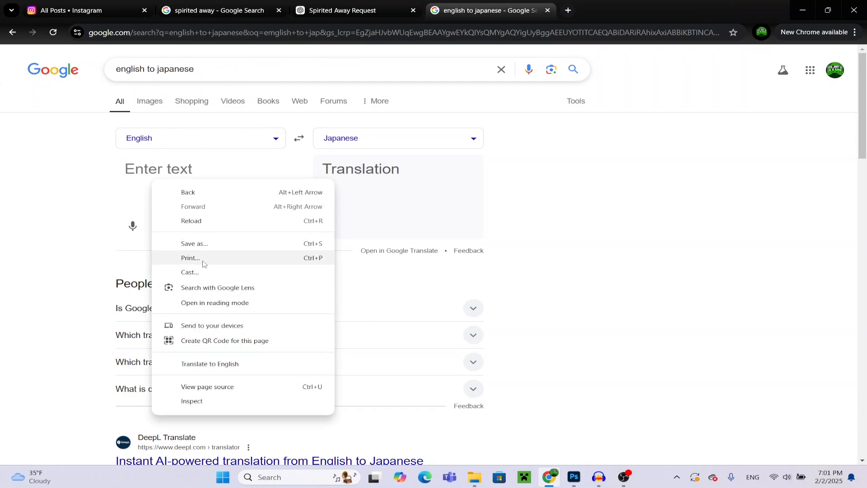
left_click(152, 165)
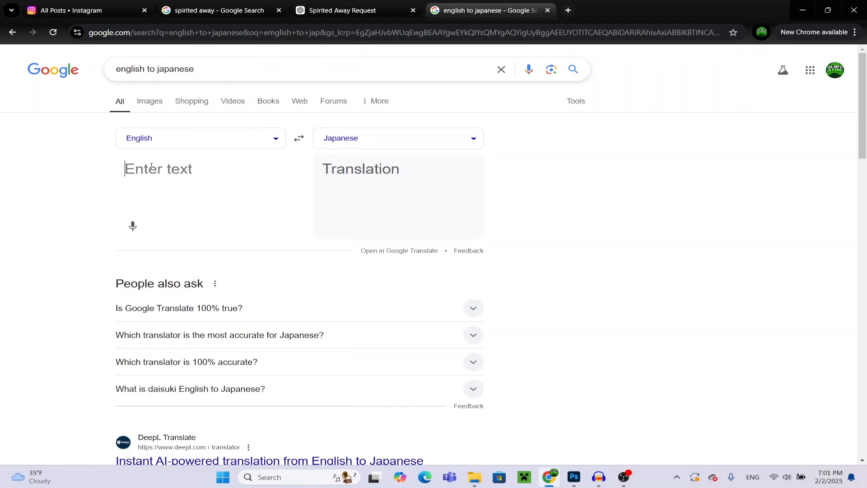
left_click(339, 3)
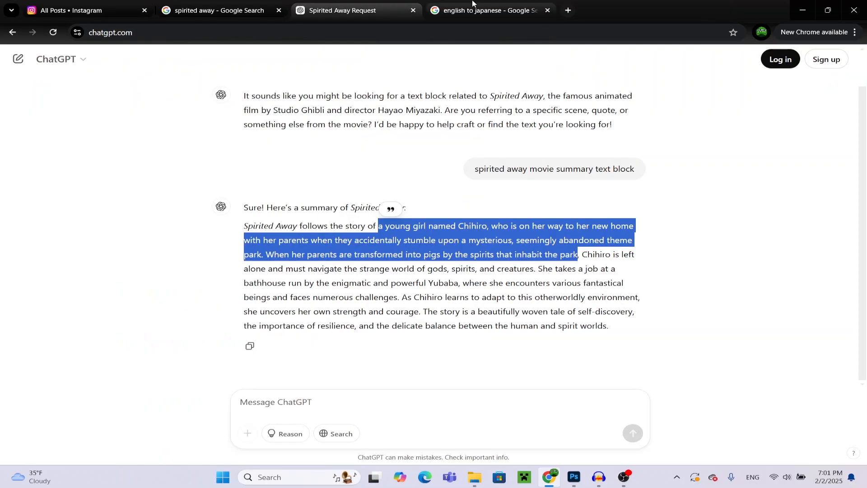
left_click(485, 9)
key("ctrl+v")
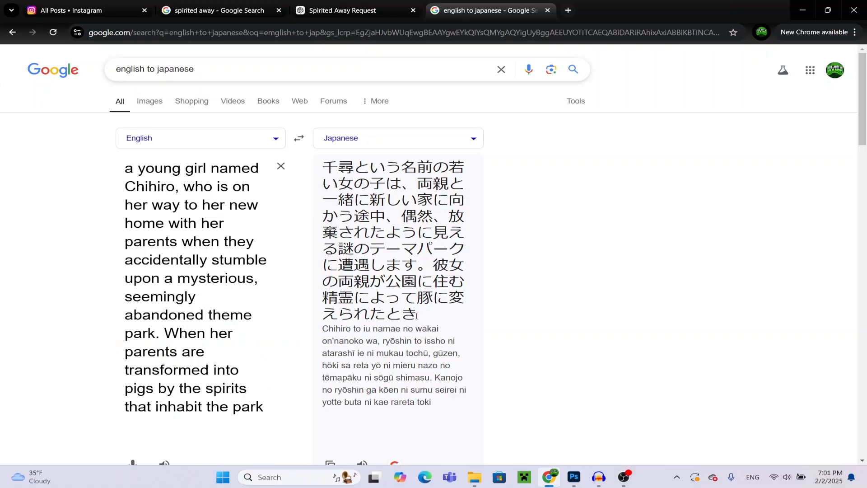
left_click_drag(416, 315, 306, 194)
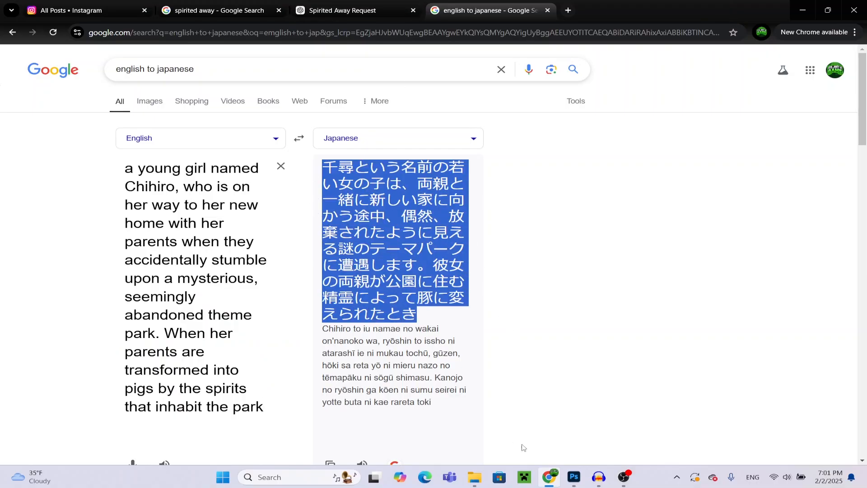
Switch back to Photoshop, add the Japanese passage as a 10 pt text block to the right of 精神, and move it clear of the bar
left_click(570, 474)
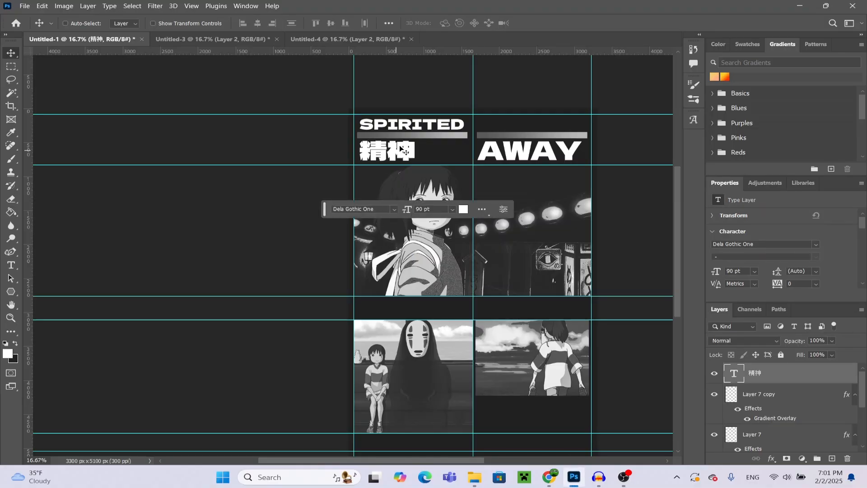
left_click(11, 318)
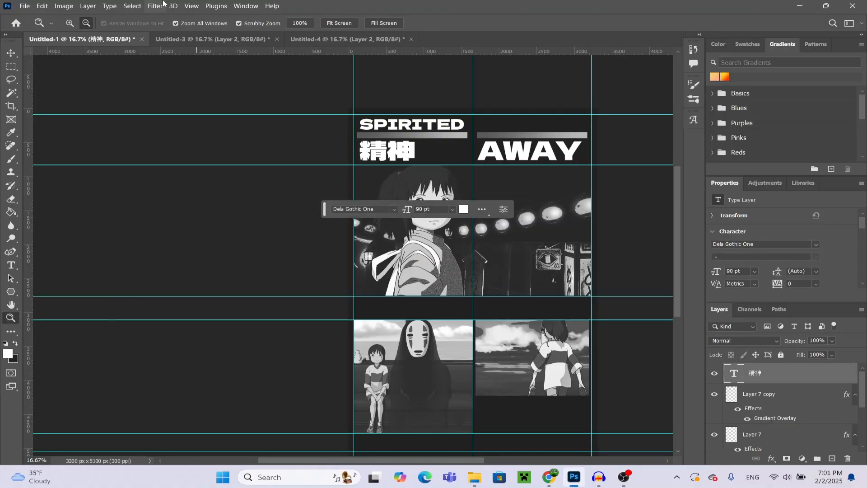
left_click(430, 147)
left_click(457, 156)
left_click(461, 156)
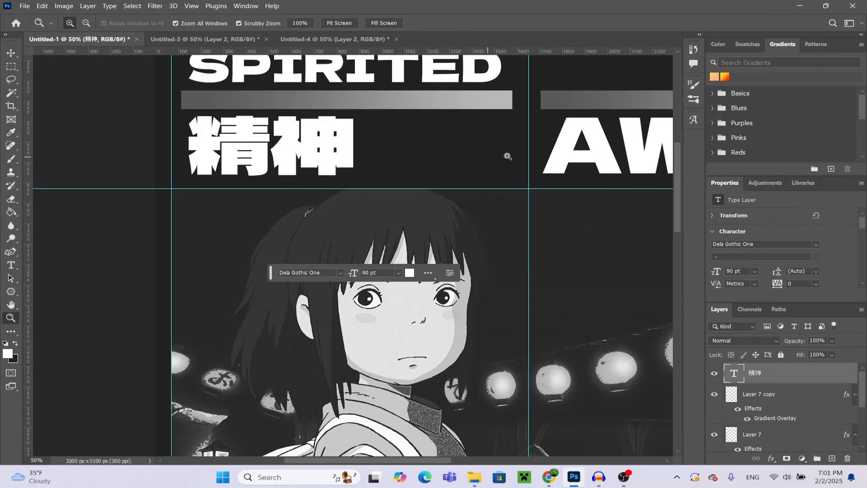
left_click(506, 156)
scroll(352, 111, "up", 1)
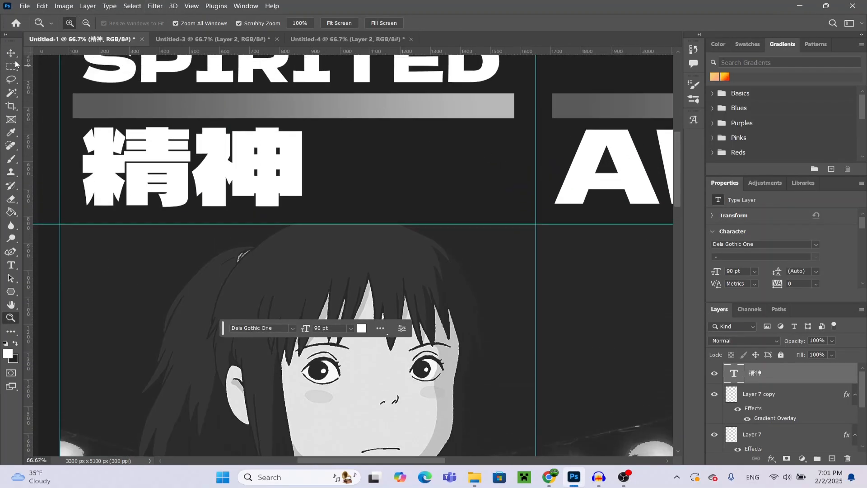
left_click(10, 265)
left_click_drag(318, 125, 521, 215)
double_click(282, 22)
key("Return")
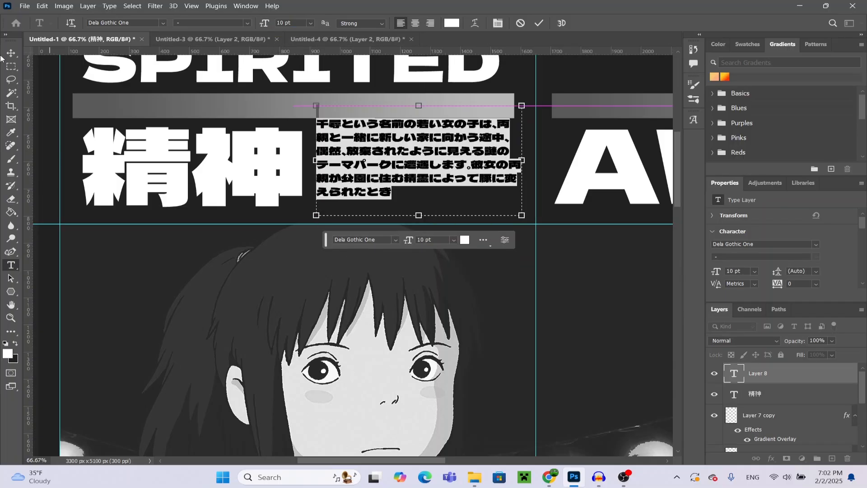
left_click(10, 53)
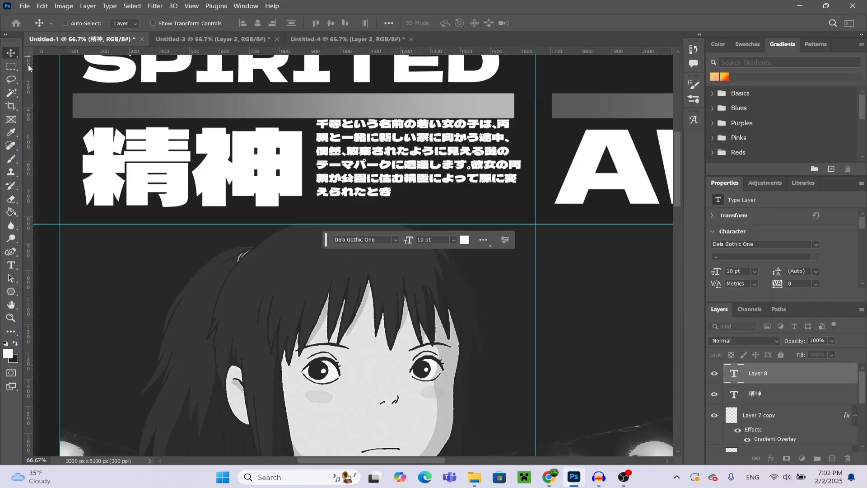
left_click_drag(426, 149, 427, 168)
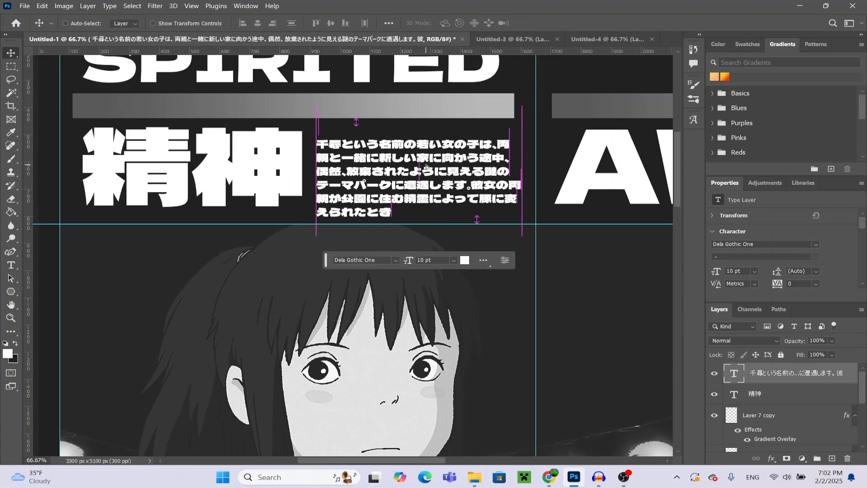
Add the heading CHIHIRO in its own text box above the Japanese passage and set its size to 13 pt
left_click(14, 266)
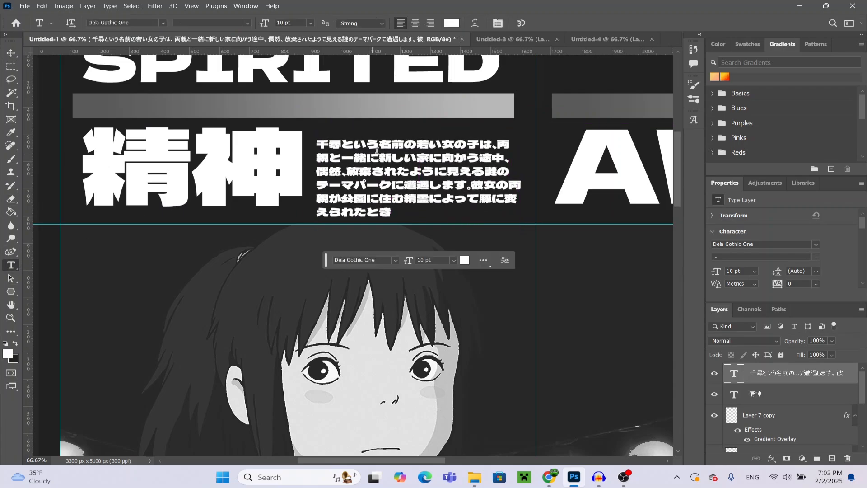
left_click_drag(325, 121, 509, 134)
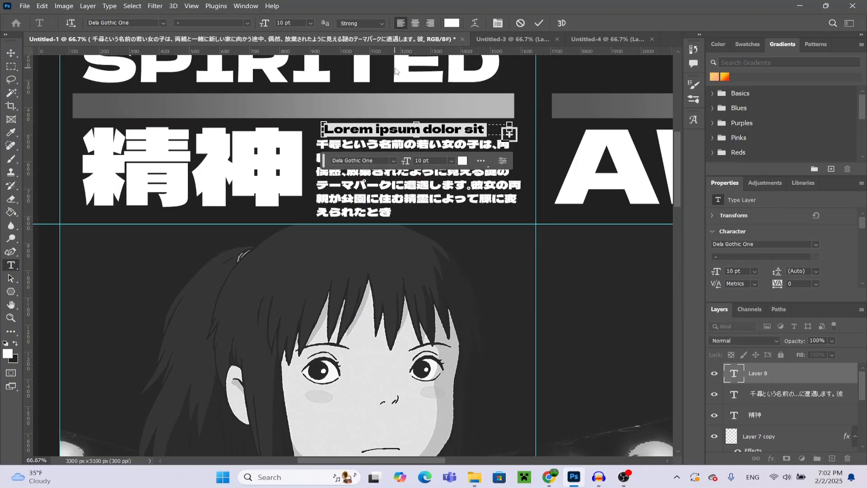
key("BackSpace")
type("CHIHIRO")
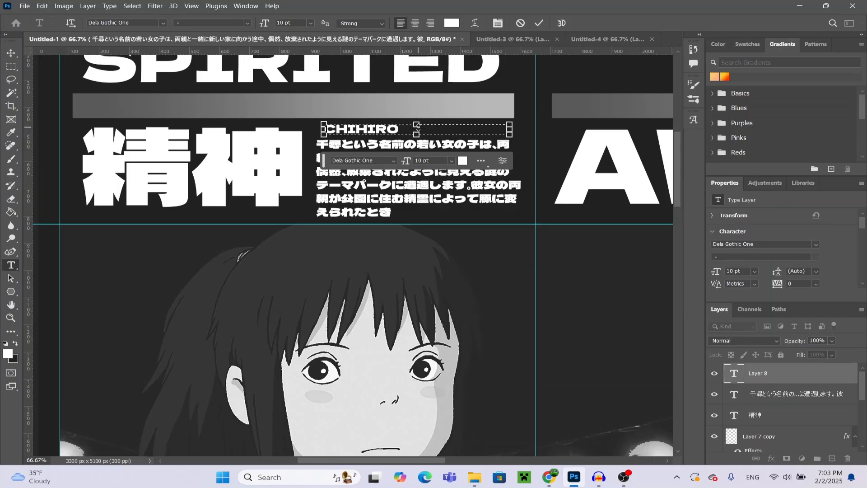
left_click_drag(418, 127, 417, 121)
key("ctrl+a")
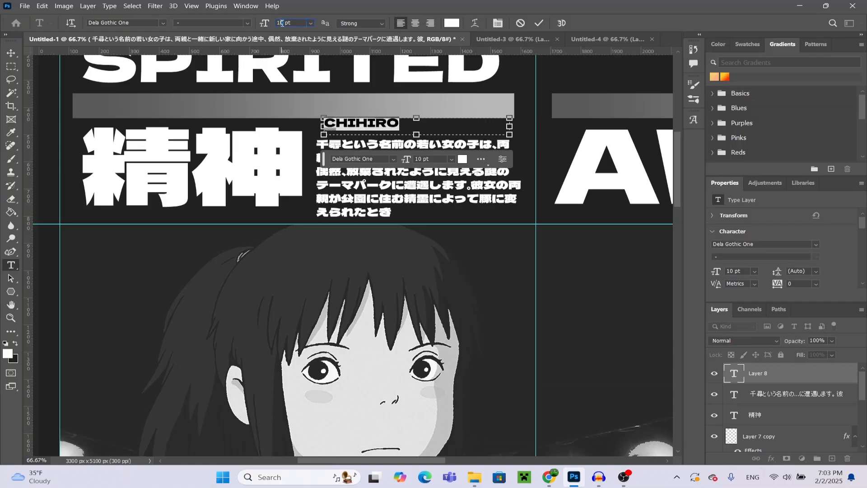
type("13")
key("Return")
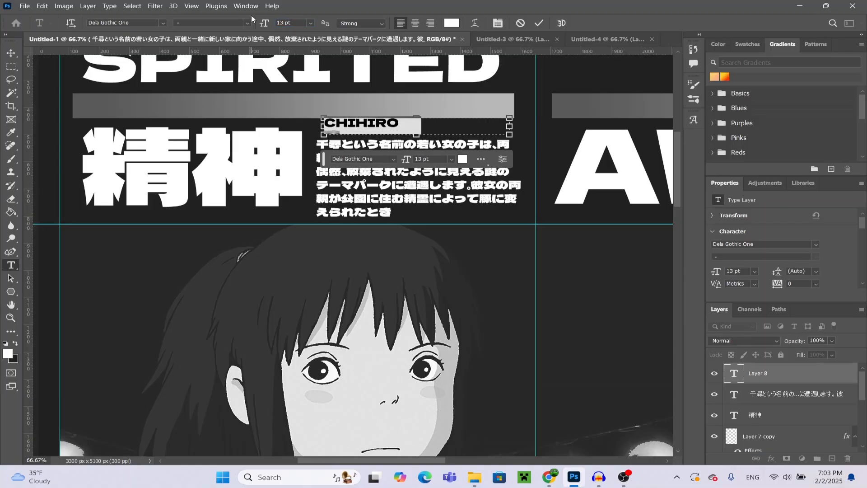
Move the CHIHIRO heading so it sits centered just above the Japanese passage
left_click(11, 52)
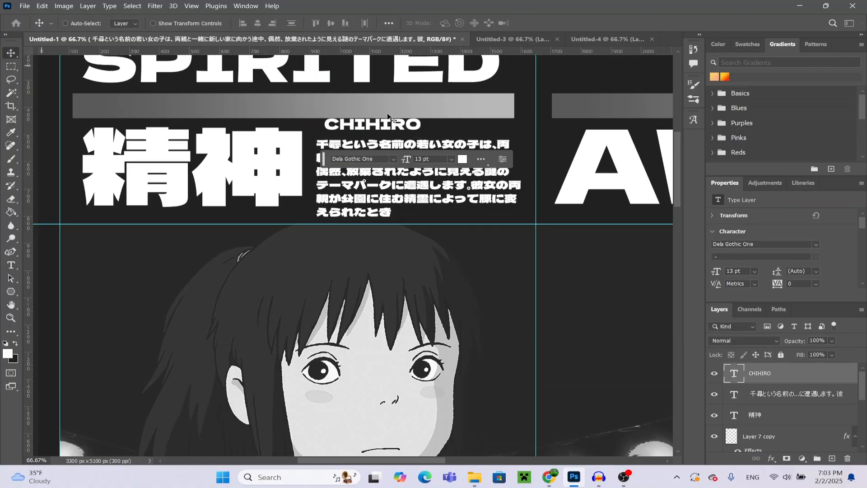
left_click_drag(398, 123, 443, 129)
scroll(438, 165, "down", 1)
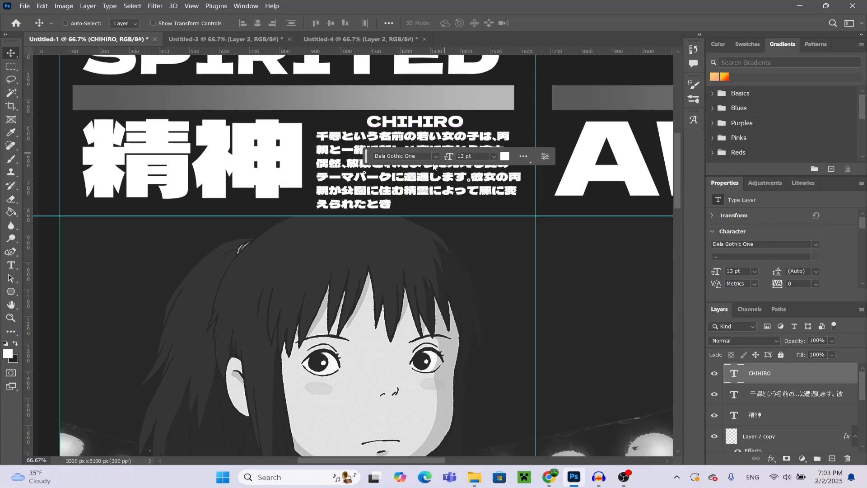
Create a new layer above the Japanese passage layer and make a rectangular selection closely around the passage
left_click(11, 68)
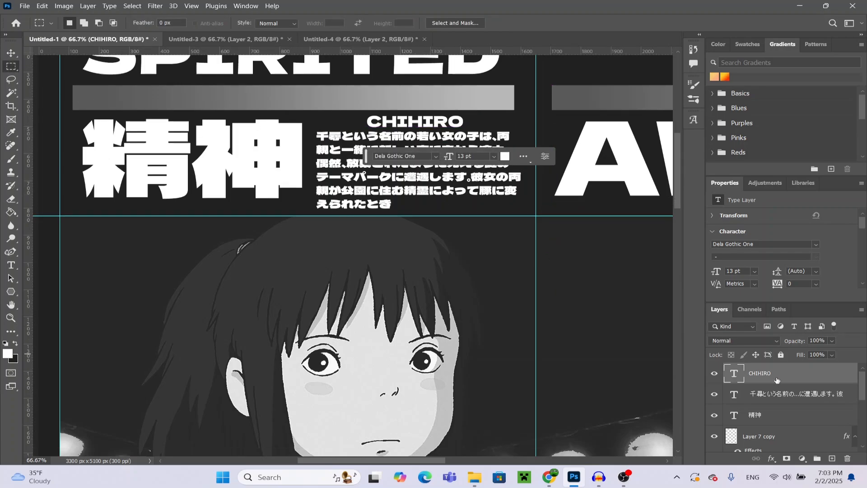
left_click(801, 399)
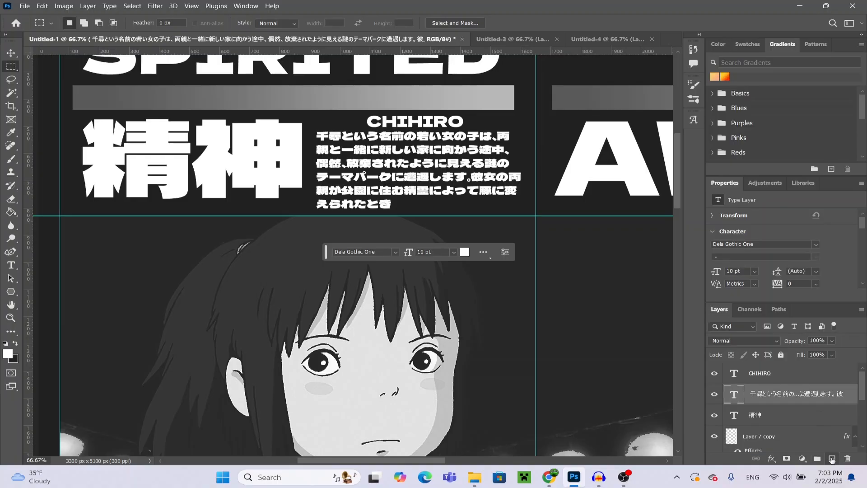
key("ctrl+shift+alt+n")
left_click_drag(313, 131, 523, 211)
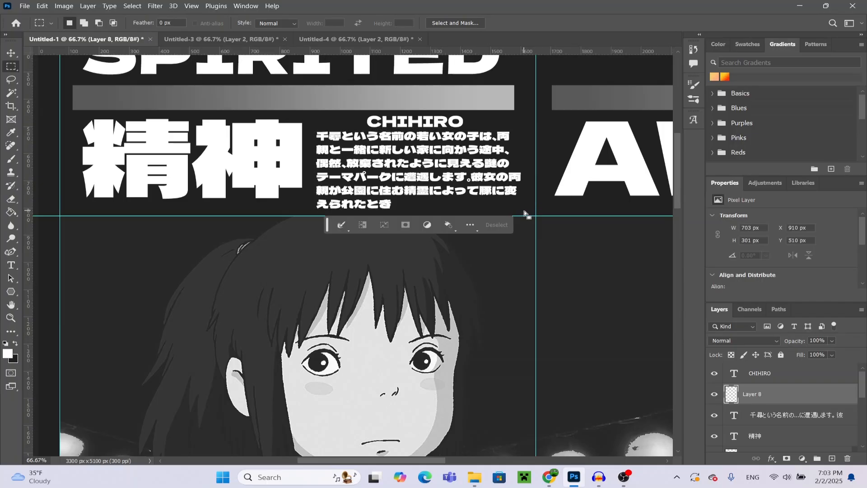
Stroke the selection with a 10 px white line on the inside to frame the passage, and deselect
right_click(382, 156)
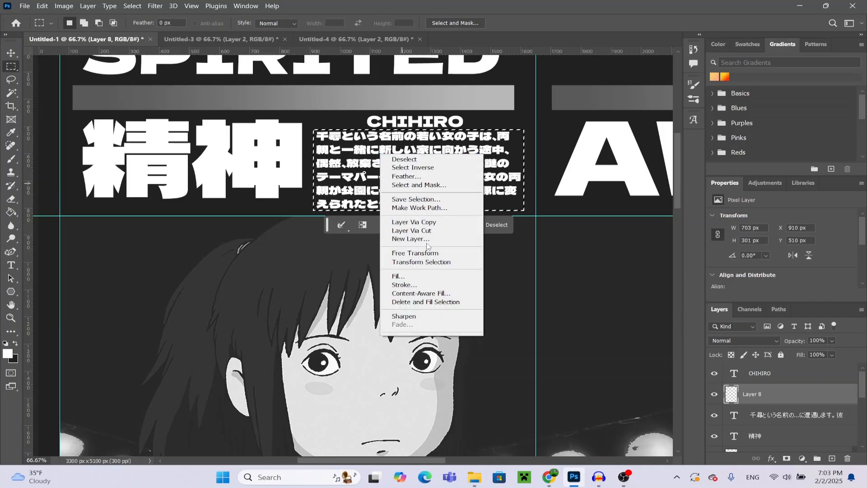
left_click(405, 285)
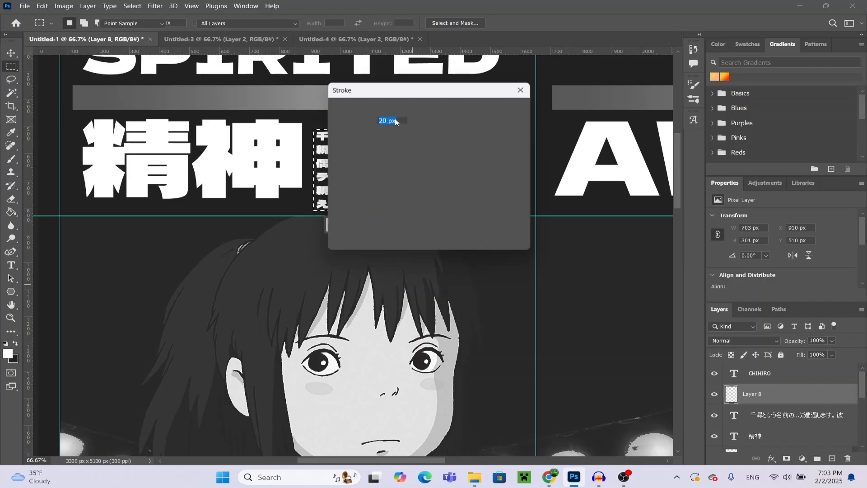
mouse_move(362, 86)
left_mouse_down()
mouse_move(584, 53)
mouse_move(640, 31)
left_mouse_up()
left_click(665, 61)
key("BackSpace")
key("BackSpace")
type("10")
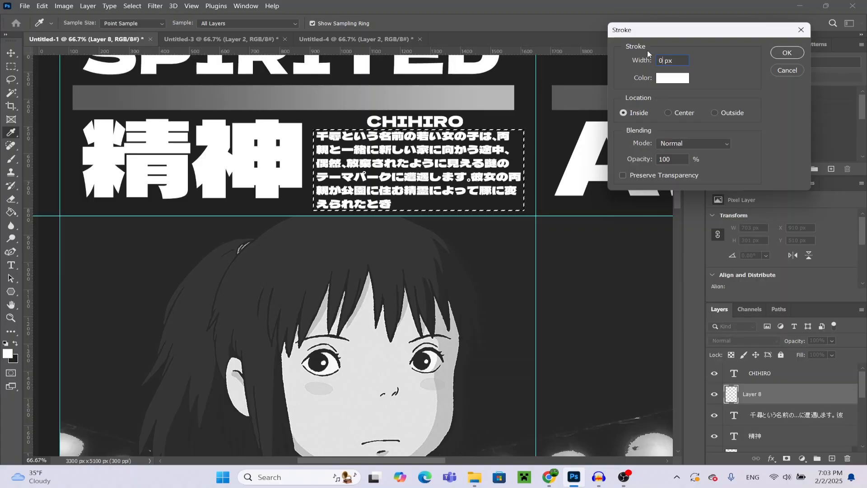
key("Return")
key("m")
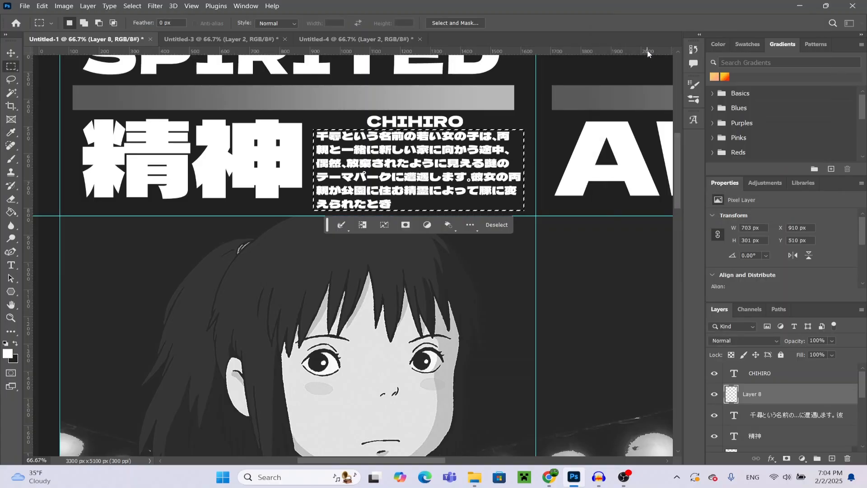
right_click(495, 165)
left_click(510, 167)
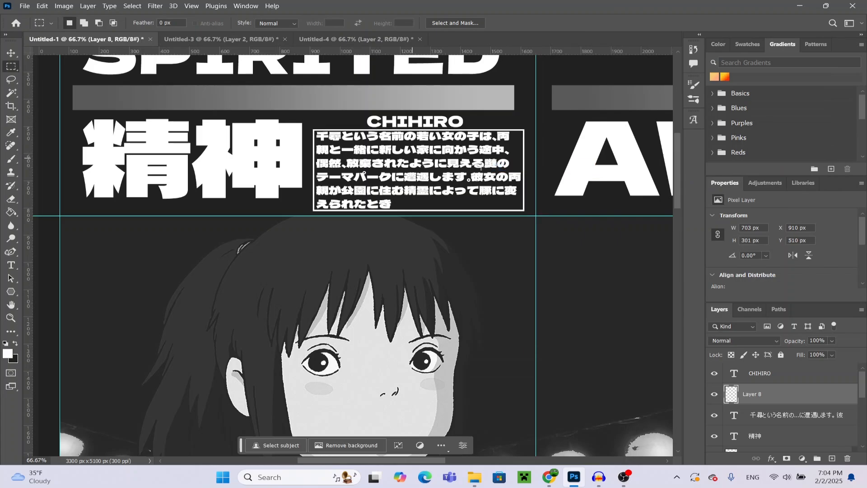
Nudge the Japanese passage slightly right and down inside its white frame
left_click(9, 52)
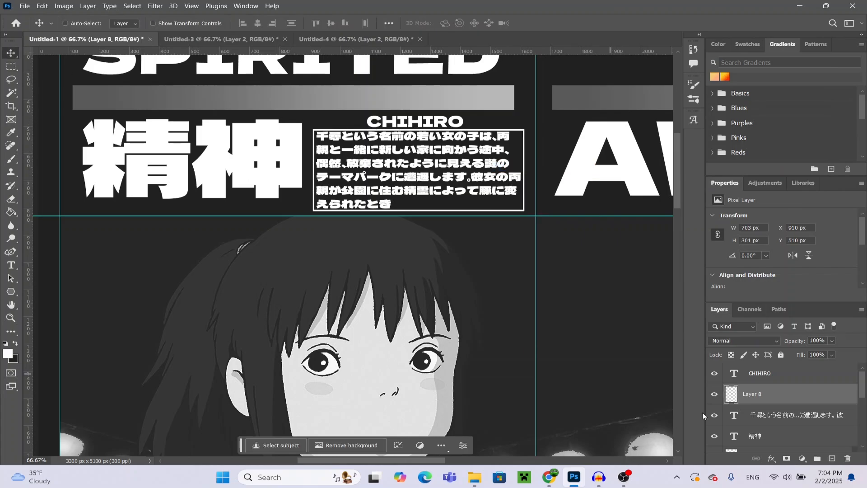
left_click(783, 415)
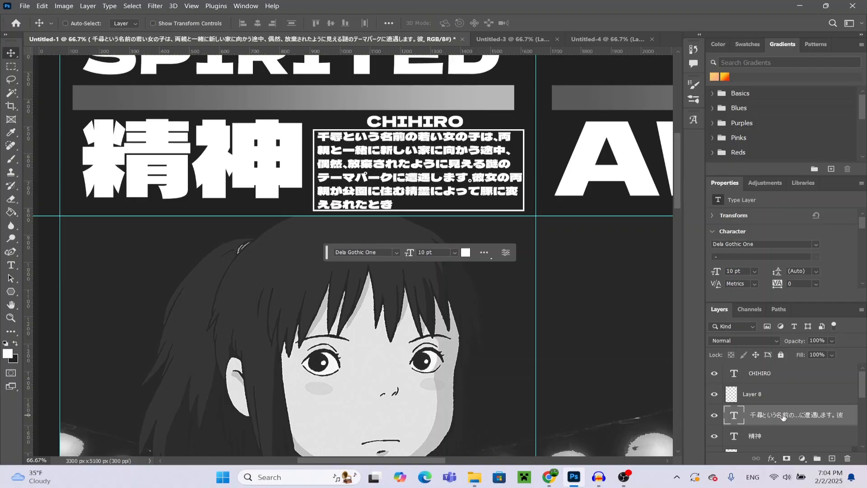
left_click(11, 318)
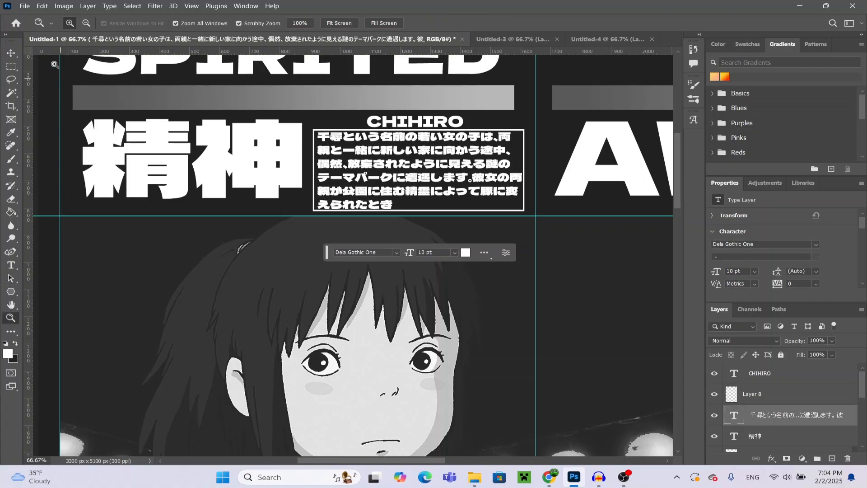
left_click(86, 23)
left_click(86, 23)
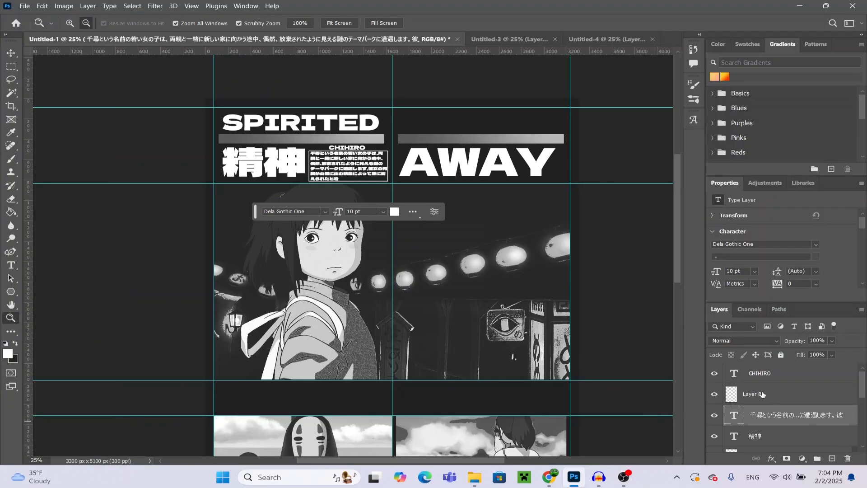
left_click(789, 394)
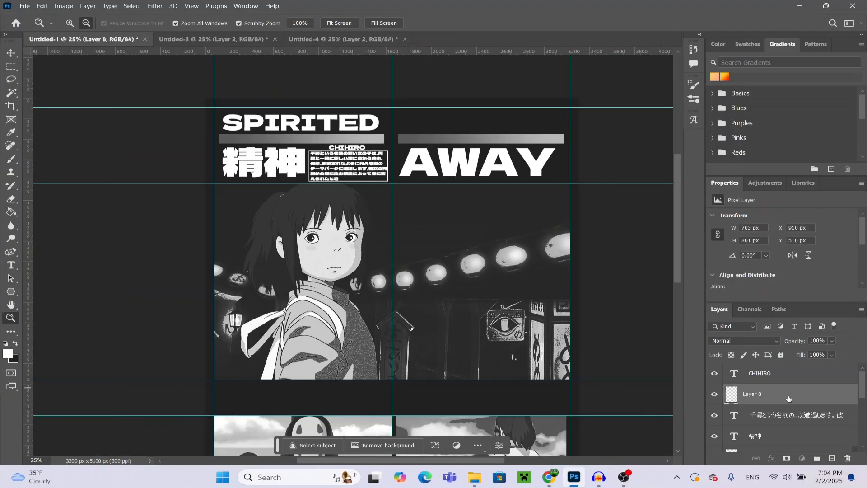
double_click(788, 398)
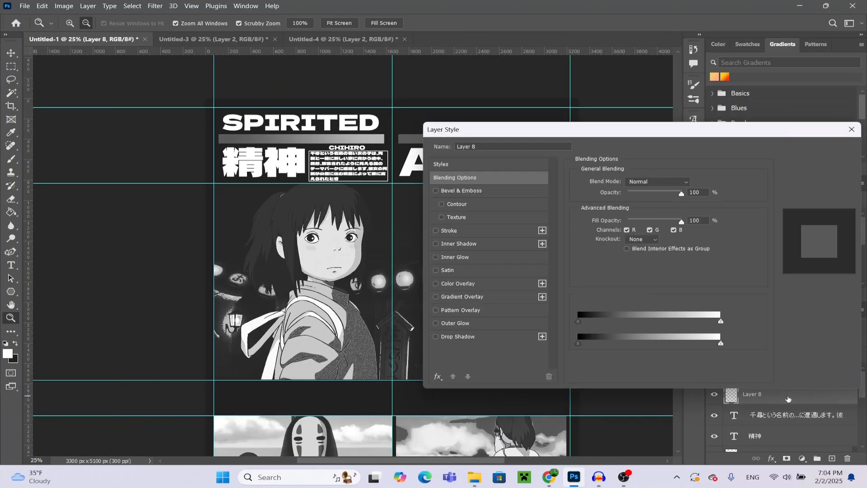
left_click(436, 231)
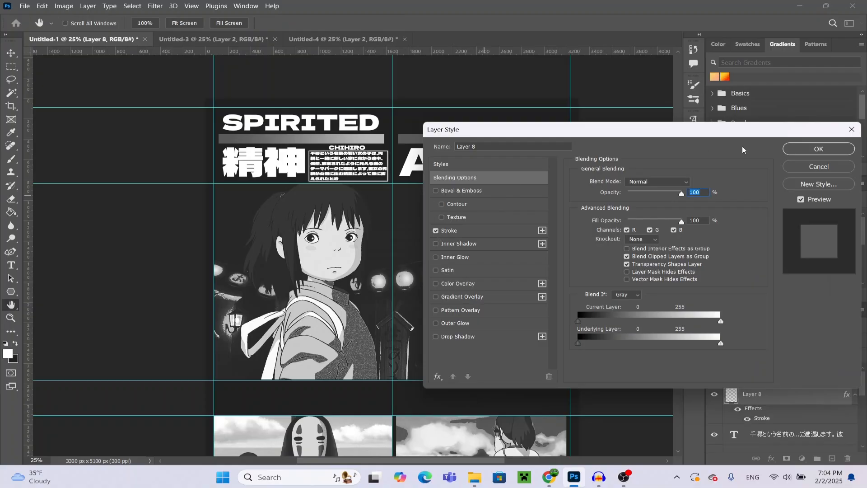
key("Escape")
left_click(715, 399)
left_click(715, 396)
left_click(715, 396)
left_click(714, 394)
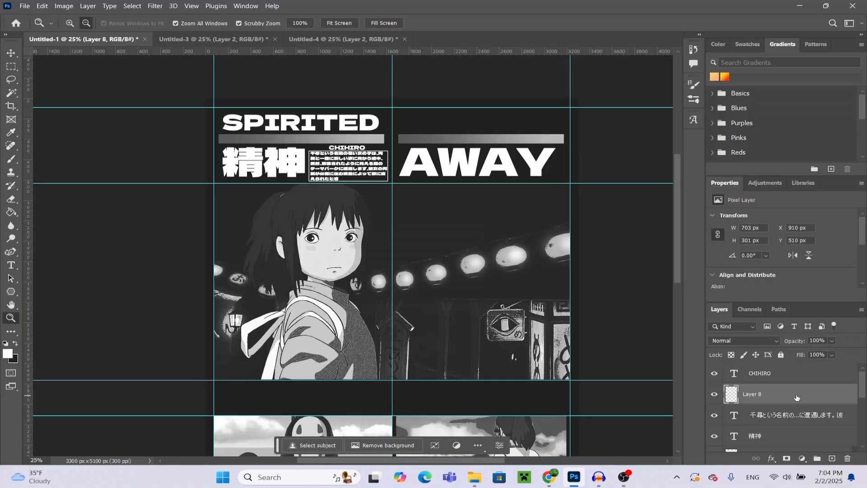
Add a thin white outside stroke as a layer style to Layer 8, the frame around the Japanese passage
double_click(796, 398)
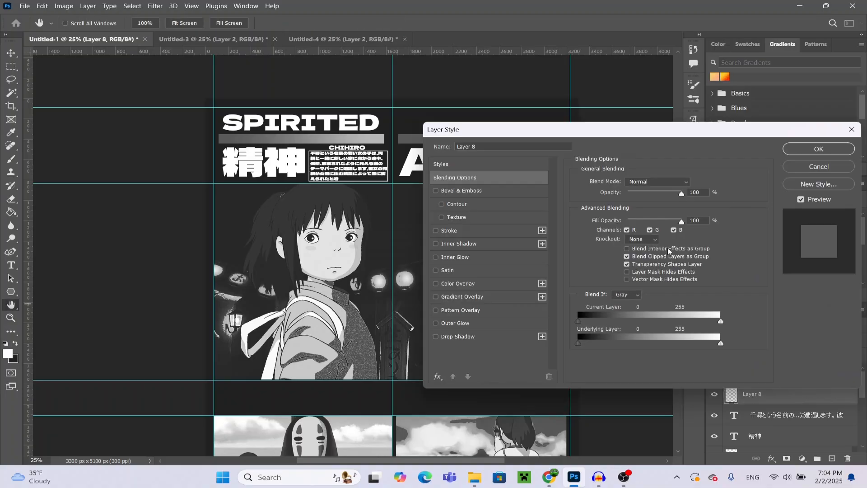
left_click(454, 231)
left_click_drag(623, 185, 626, 187)
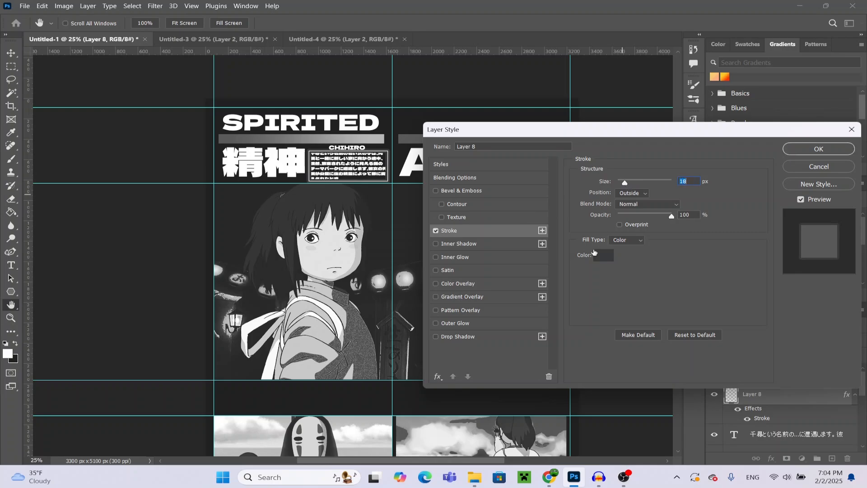
left_click(603, 255)
mouse_move(564, 271)
left_mouse_down()
mouse_move(519, 253)
mouse_move(447, 160)
left_mouse_up()
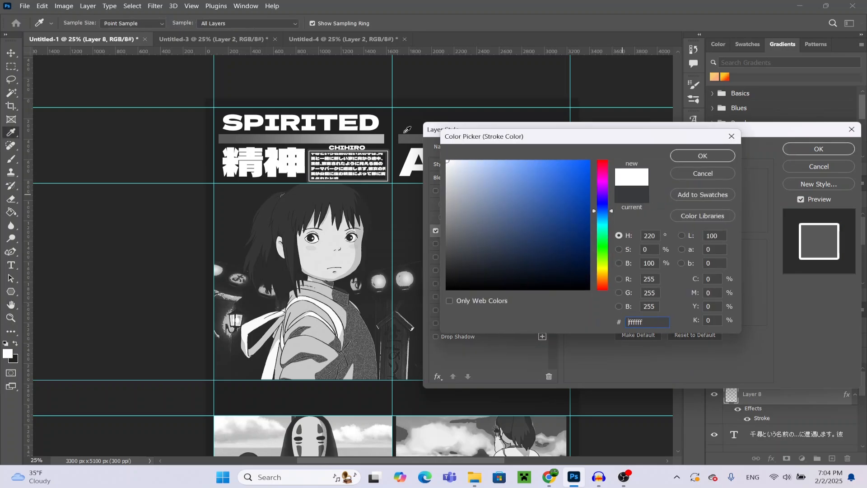
left_click(703, 155)
left_click_drag(628, 185, 619, 184)
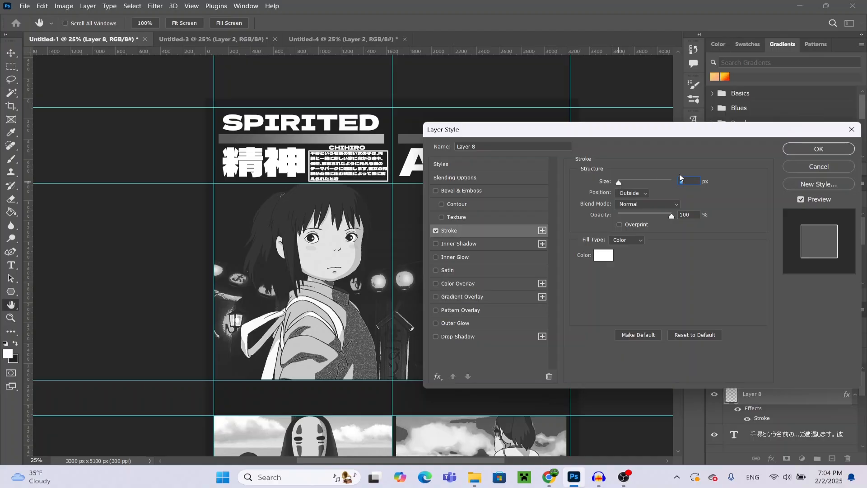
key("z")
left_click(803, 154)
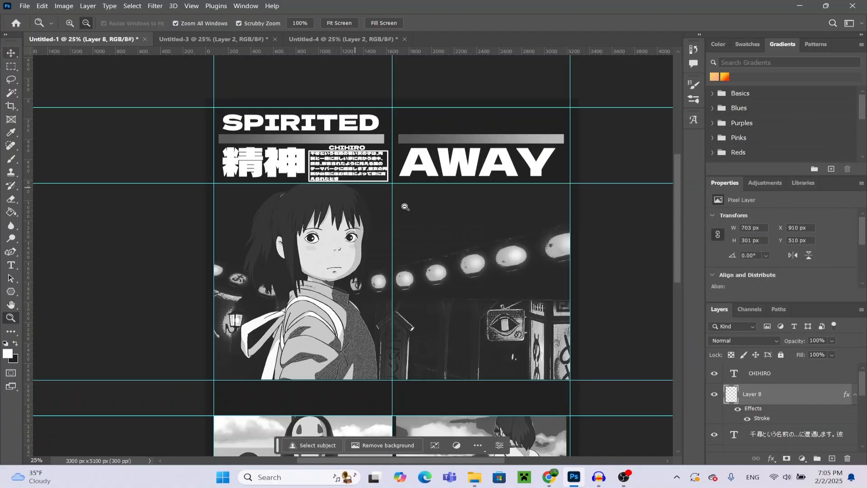
Add the text HAYAO MIYAZAKI in Dela Gothic One at 55 pt in the band between the upper and lower stills
left_click(259, 276, "alt")
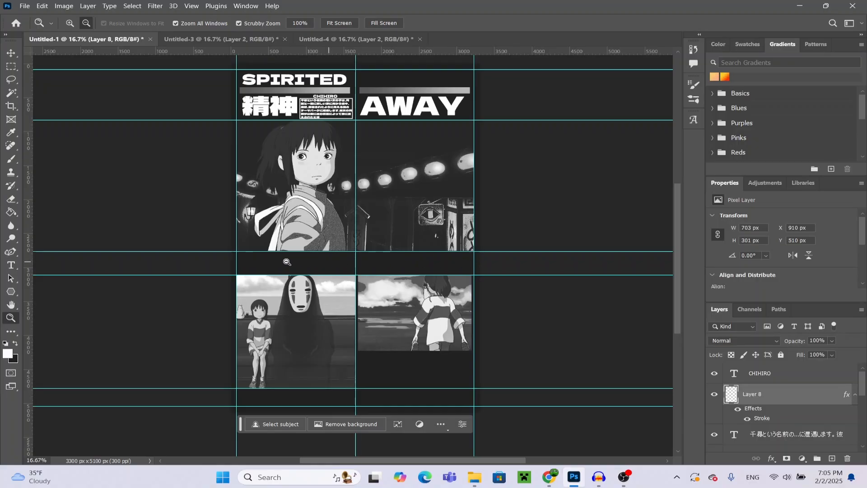
left_click(11, 266)
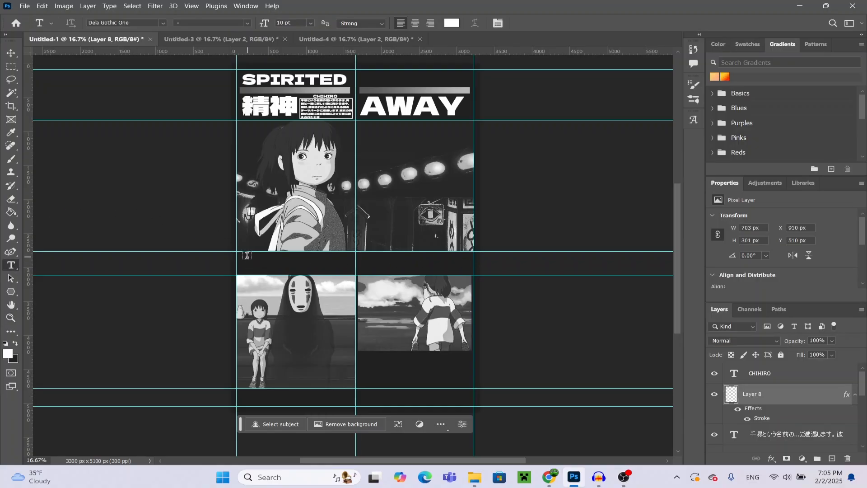
left_click(802, 374)
left_click_drag(242, 256, 488, 273)
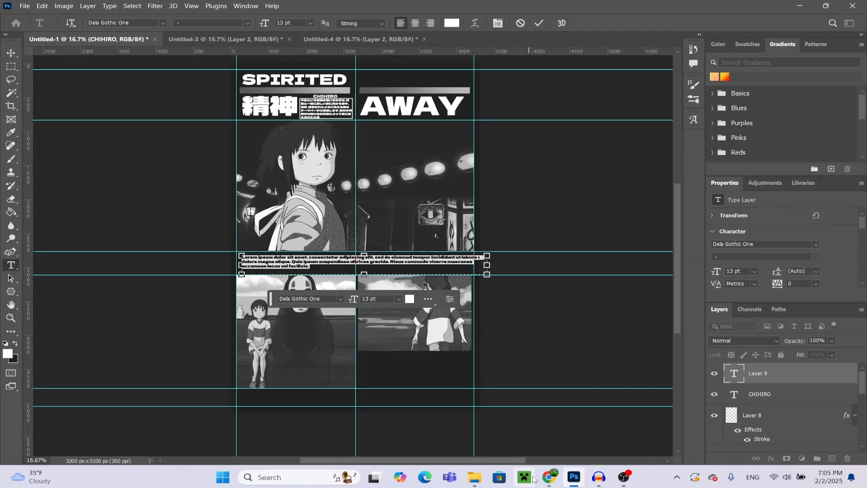
type("Hayao Miyazaki")
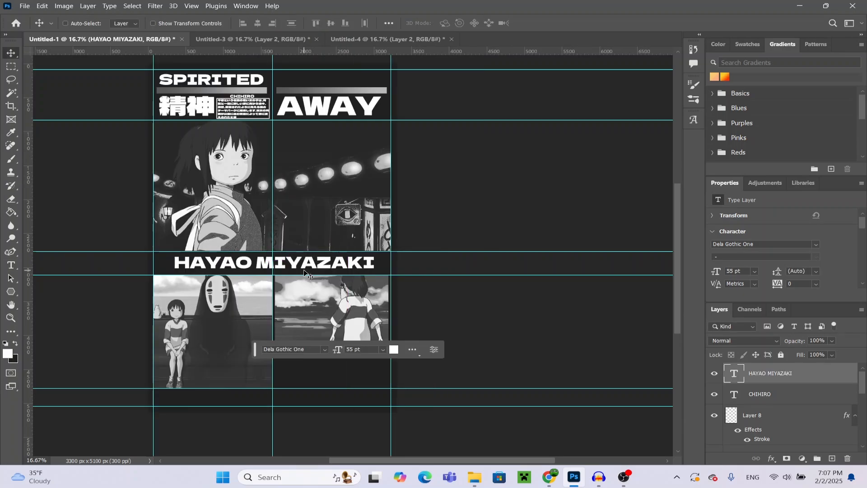
Enlarge the HAYAO MIYAZAKI text to 60 pt and shift it left so it sits centered between the outer guides
scroll(302, 271, "down", 1)
scroll(293, 275, "up", 2)
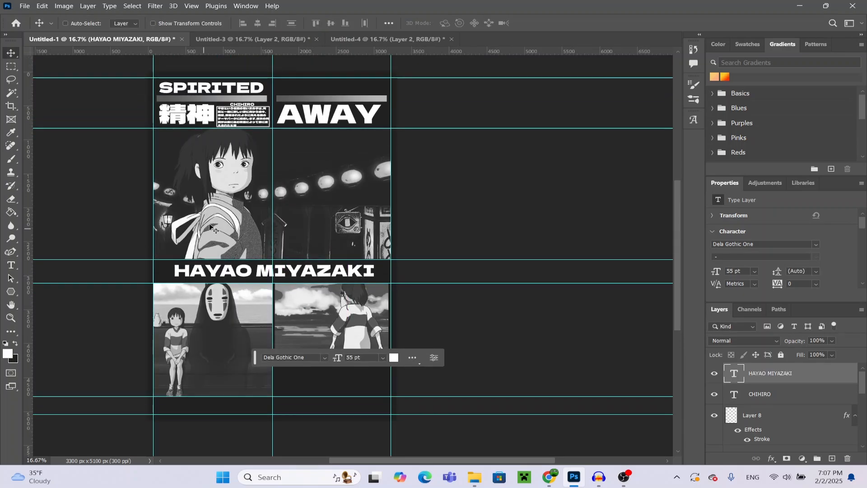
scroll(331, 364, "down", 2)
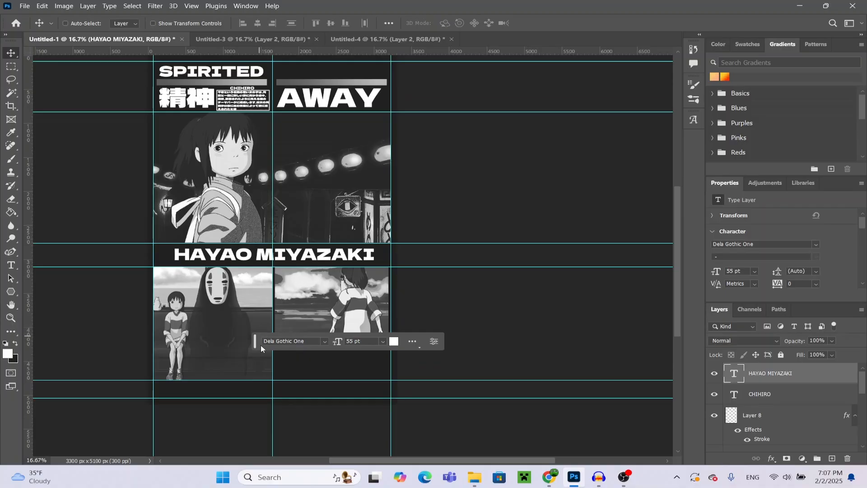
left_click(11, 265)
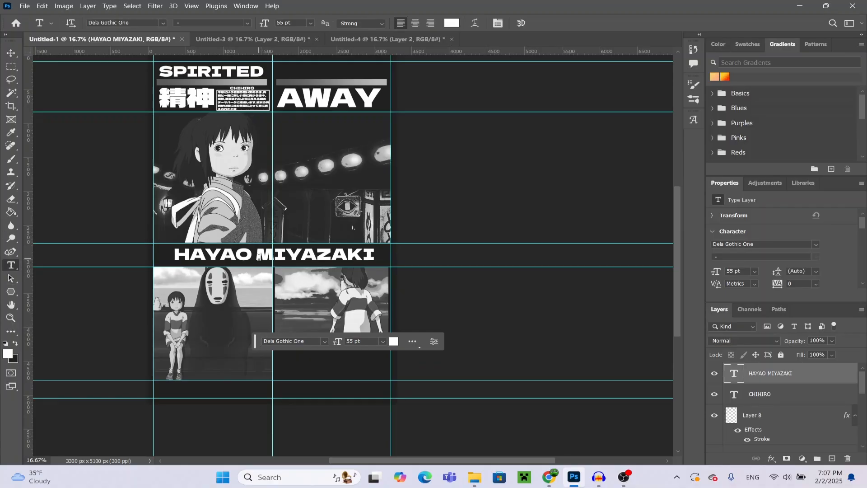
left_click(256, 254)
left_click_drag(382, 253, 149, 249)
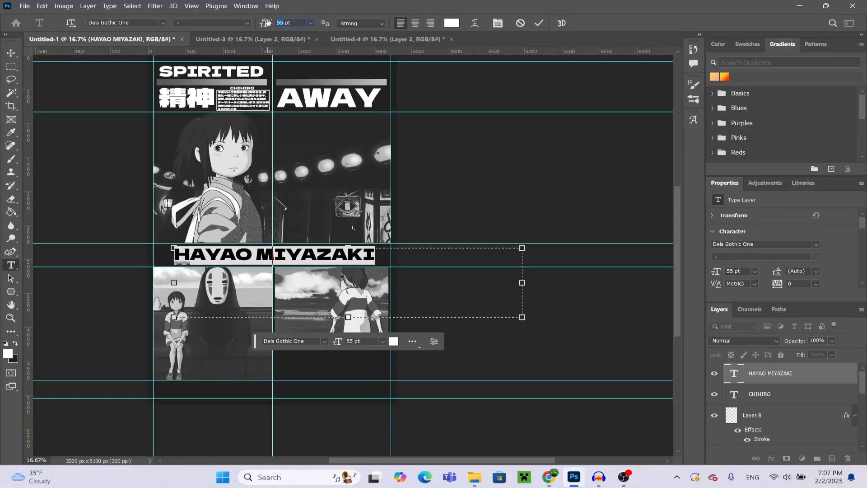
key("Return")
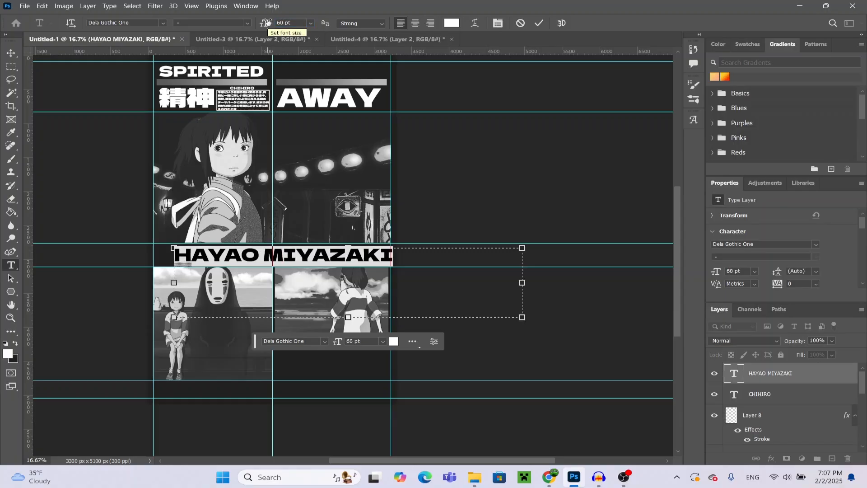
left_click(11, 53)
left_click_drag(372, 270, 360, 270)
Move the floating contextual task bar off the artwork to the empty area beside the canvas
scroll(475, 286, "down", 2)
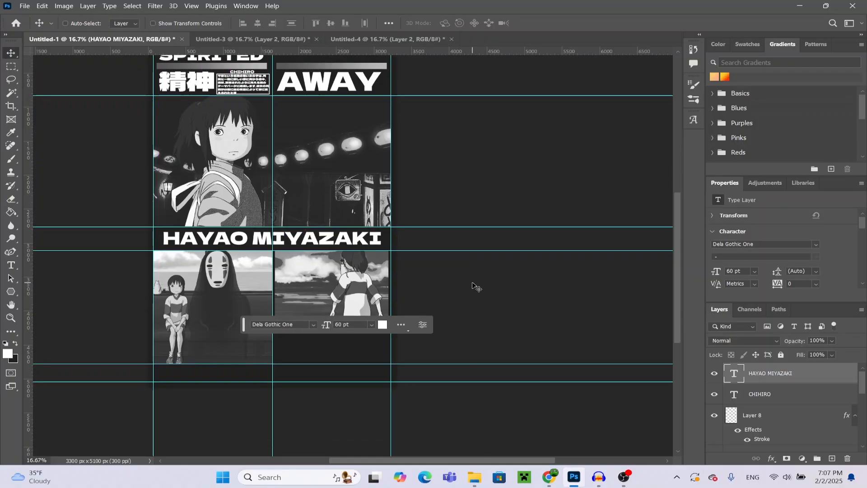
scroll(470, 284, "up", 2)
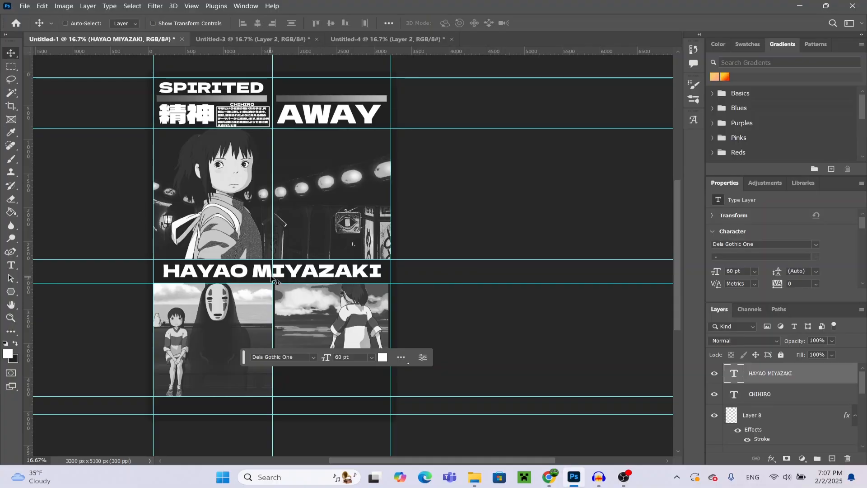
scroll(275, 281, "down", 2)
left_click_drag(246, 326, 447, 193)
scroll(301, 299, "up", 3)
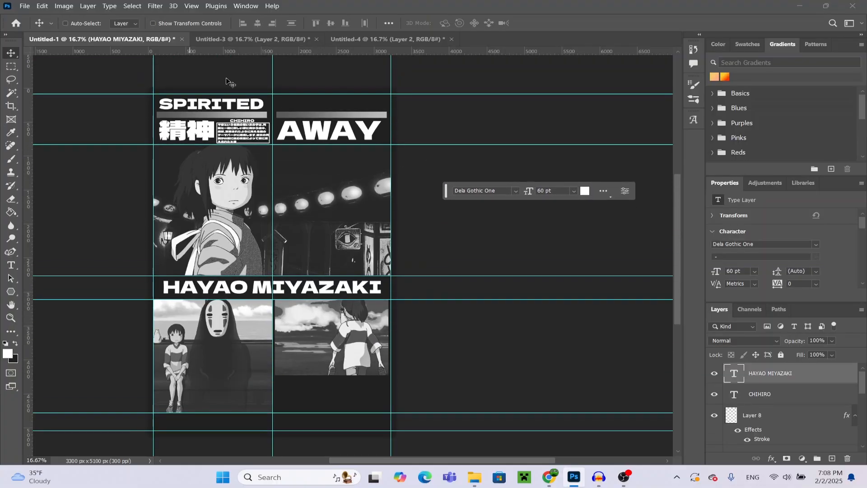
scroll(287, 333, "down", 2)
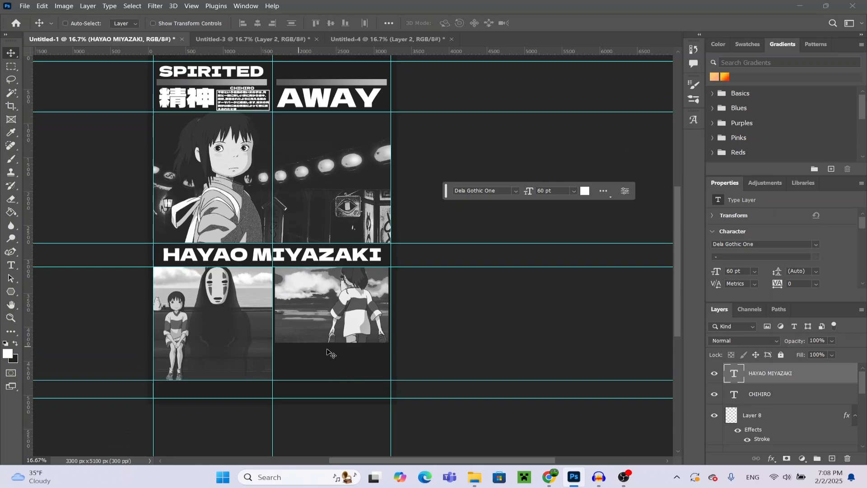
Examine the empty space below the still of the girl seen from behind and the poster's overall layout
left_click(11, 318)
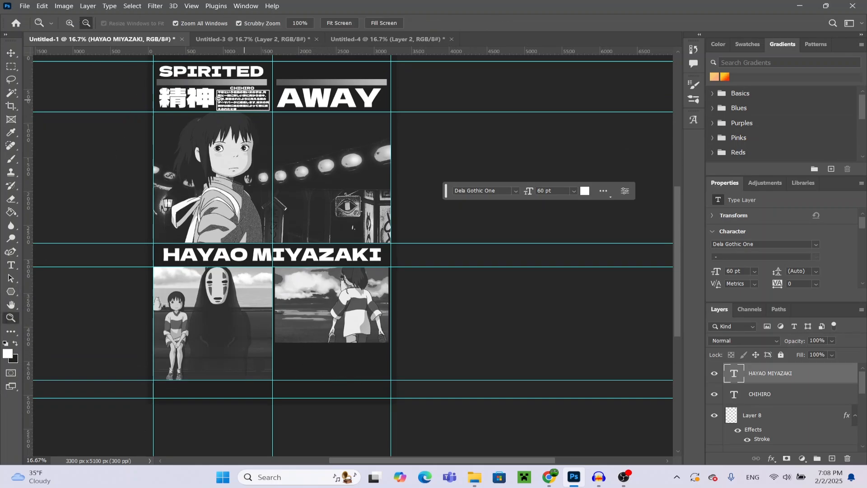
left_click(300, 345)
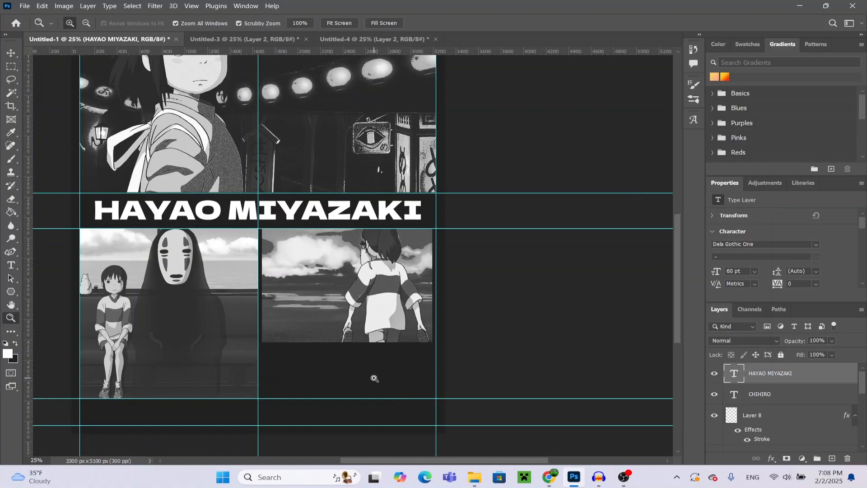
left_click(365, 369)
scroll(368, 375, "down", 1)
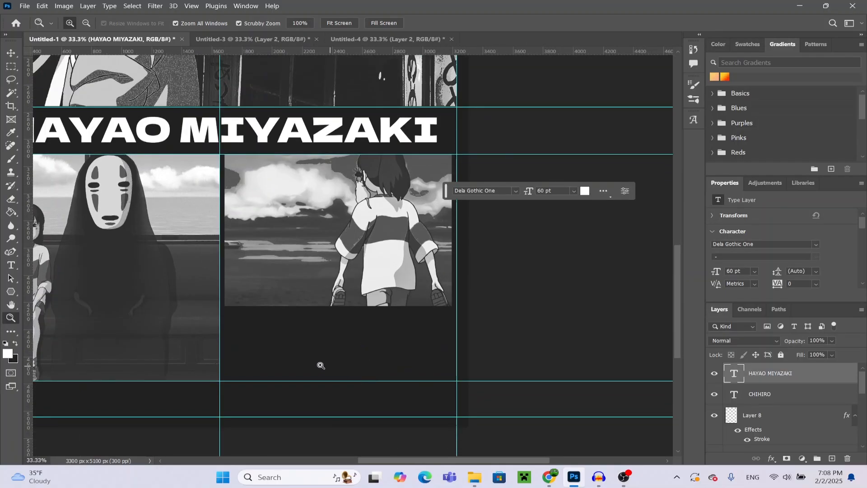
left_click(306, 342)
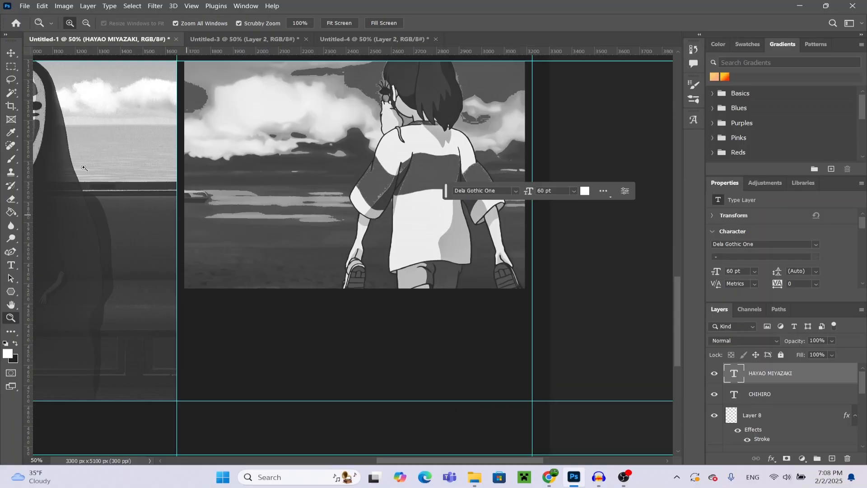
left_click(85, 24)
left_click(154, 78)
left_click(215, 113)
left_click(220, 157)
scroll(162, 213, "up", 2)
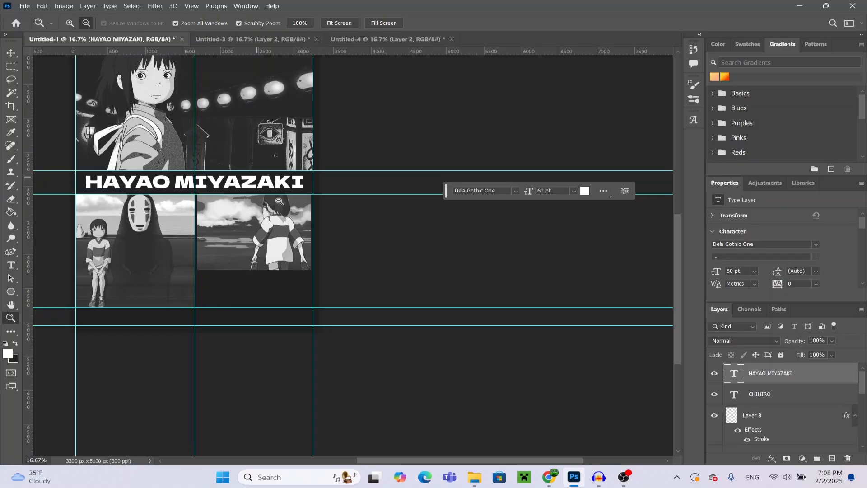
scroll(227, 271, "up", 4)
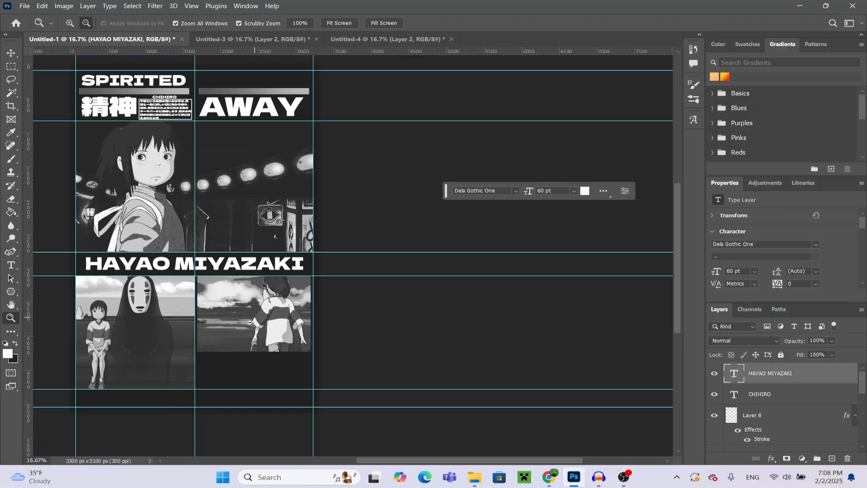
scroll(214, 248, "up", 1)
scroll(257, 152, "down", 2)
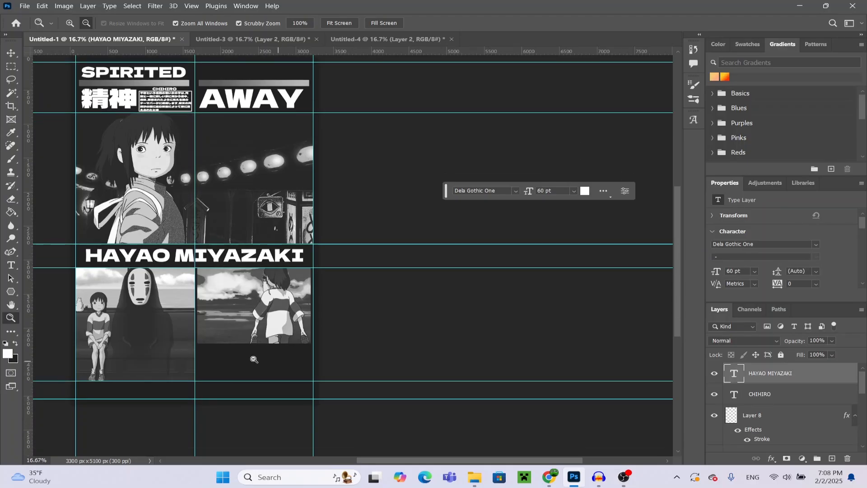
Create a new layer and make a rectangular selection of about 535 × 493 px directly below the lower-right still's left corner
left_click(69, 23)
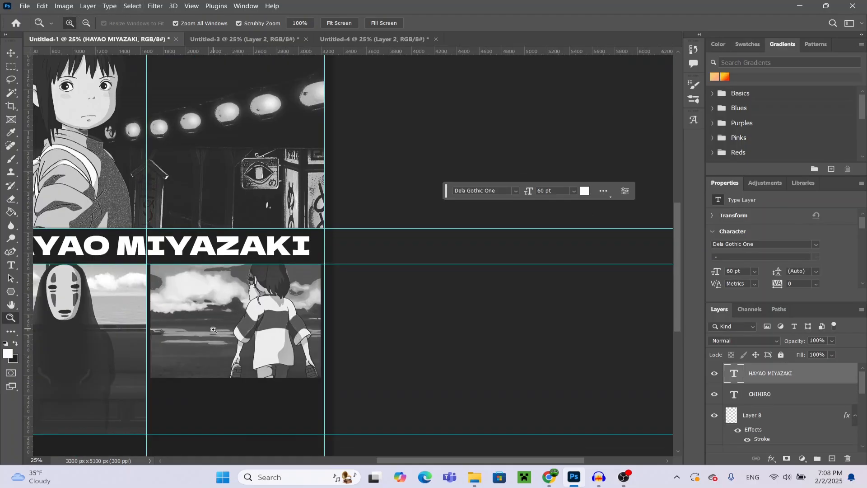
left_click(70, 22)
left_click(11, 53)
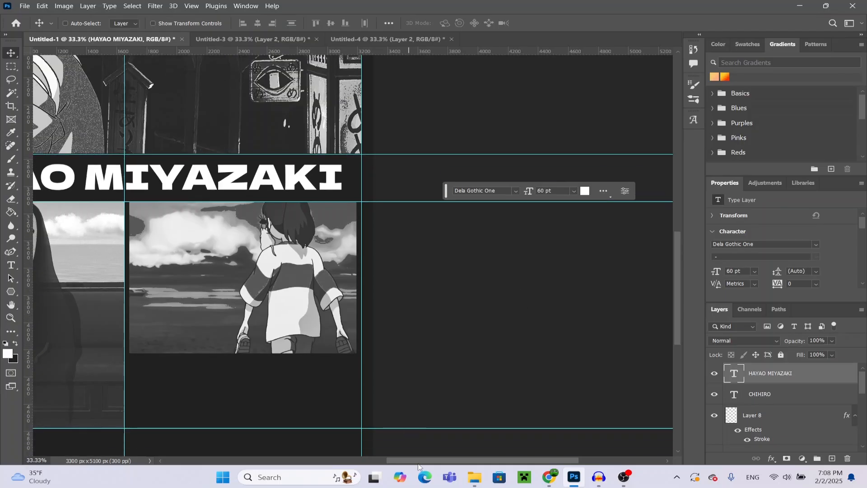
left_click_drag(414, 460, 384, 460)
scroll(329, 331, "down", 2)
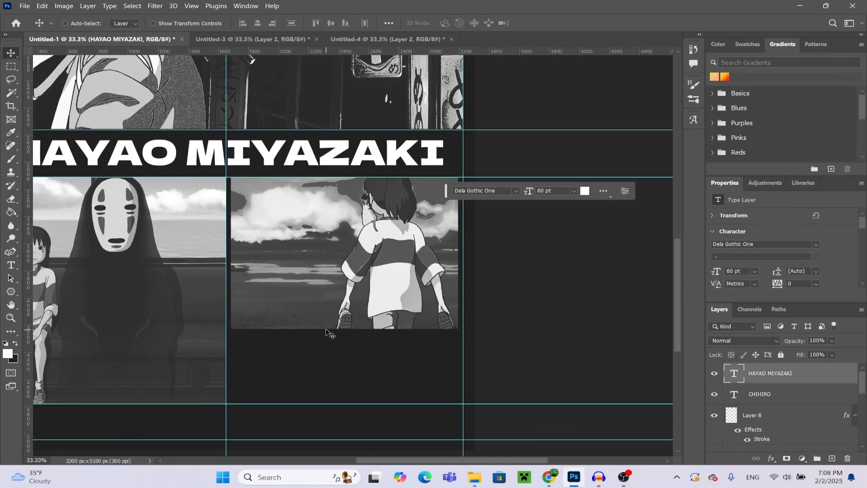
left_click(832, 458)
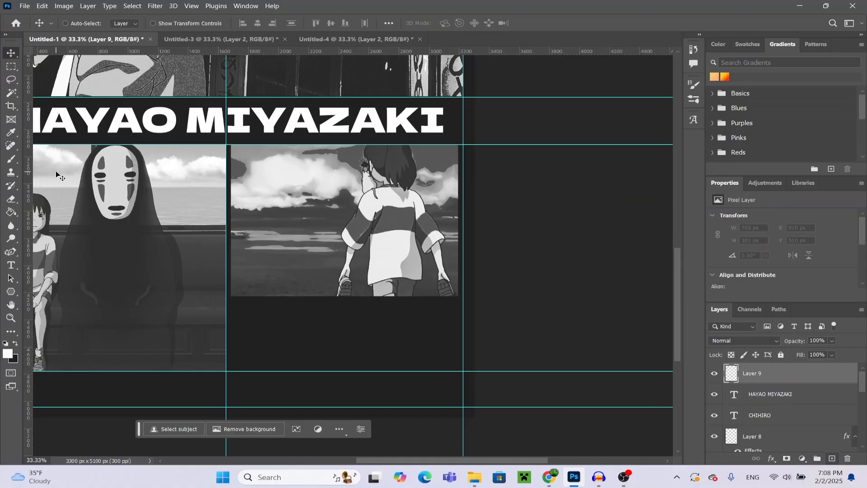
key("m")
left_click_drag(232, 298, 232, 298)
left_click_drag(294, 316, 311, 365)
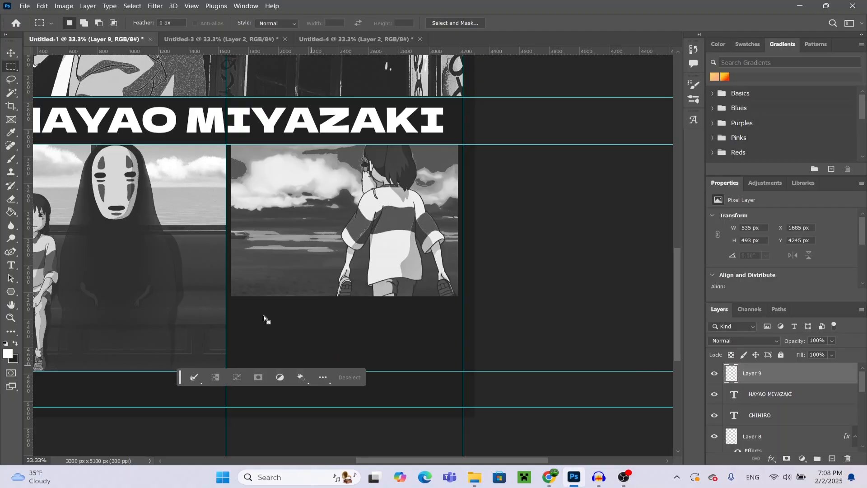
Fill the rectangular selection below the lower-right still with white using the Paint Bucket and deselect it
left_click(11, 212)
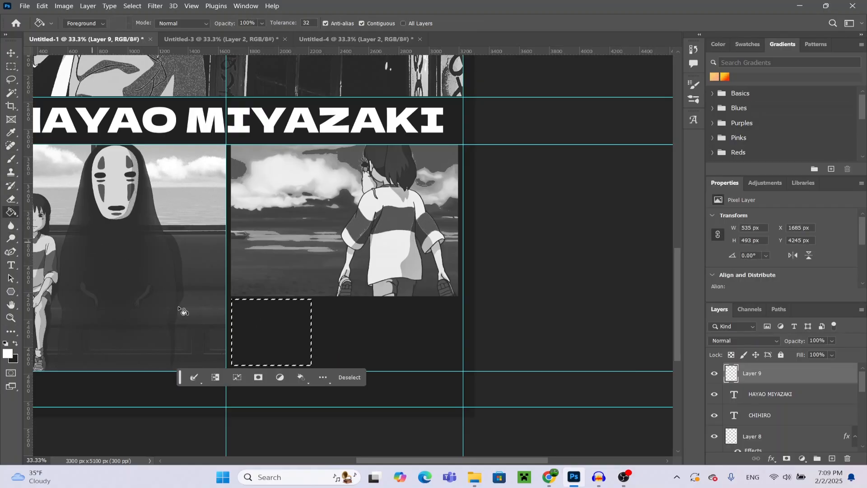
left_click(260, 332)
left_click(11, 65)
right_click(306, 335)
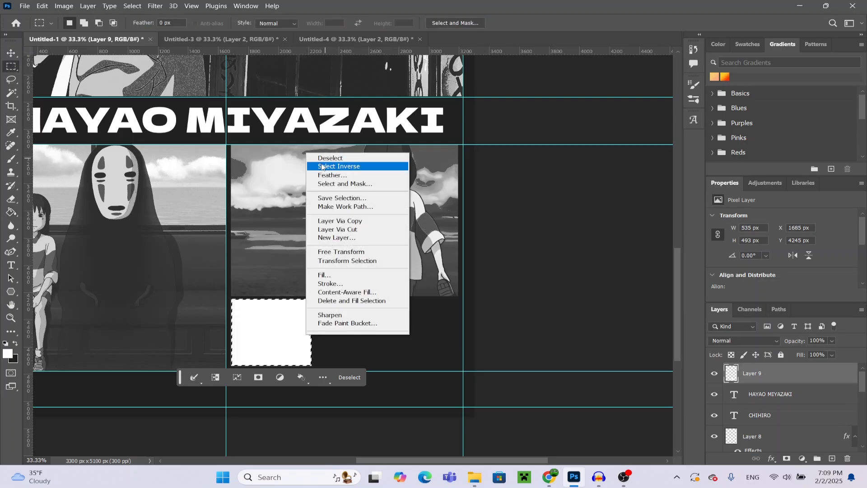
left_click(322, 167)
right_click(285, 337)
left_click(316, 160)
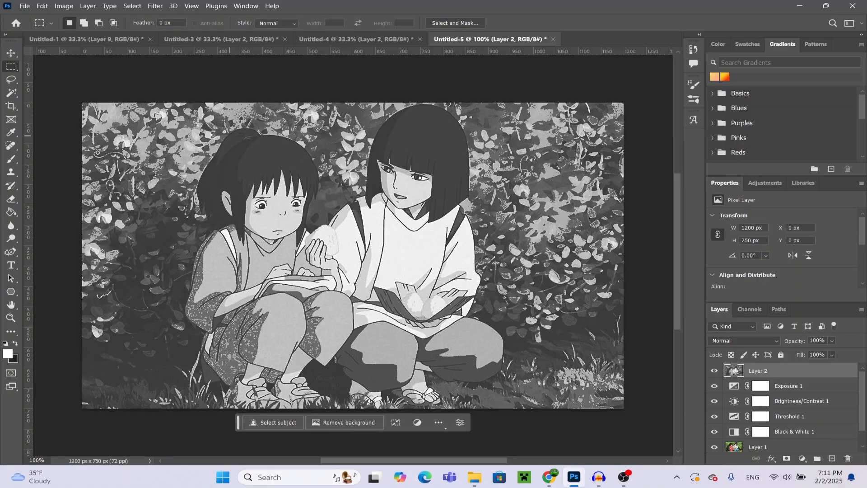
Select the entire still of the two children sitting by the bushes in Untitled-5 and copy it
left_click_drag(81, 93, 609, 432)
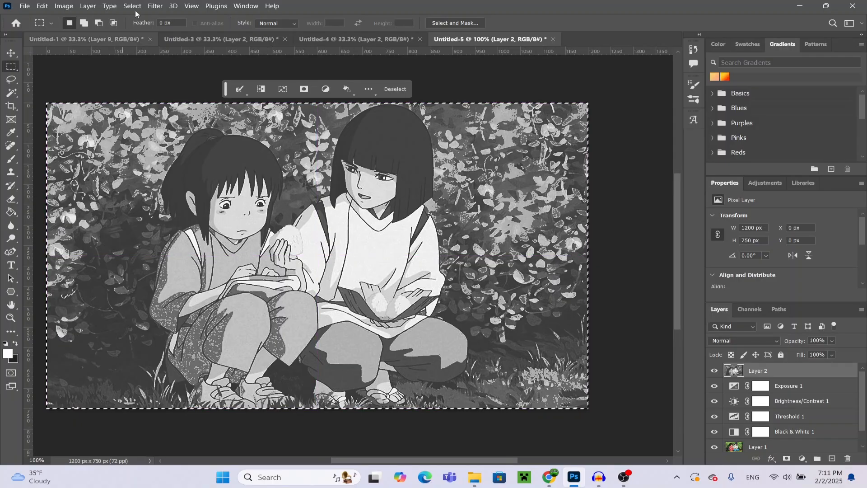
left_click(42, 6)
left_click(68, 73)
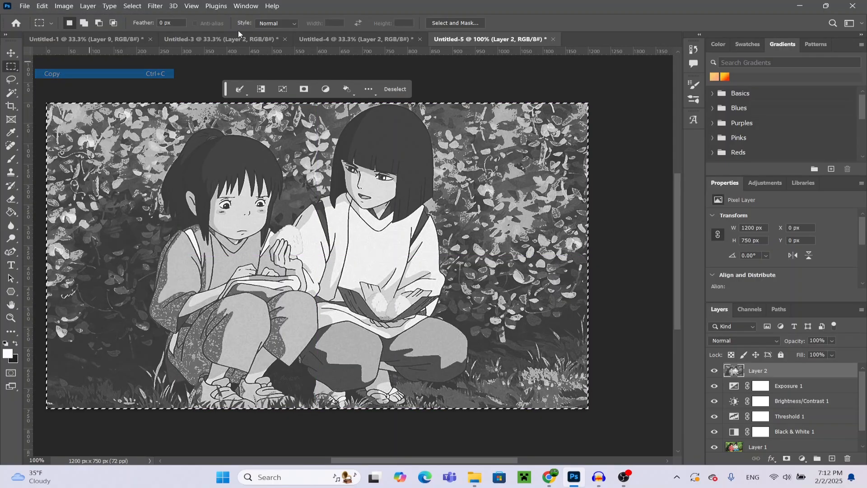
Return to the Untitled-1 poster and paste the copied still onto a new layer above the white rectangle
left_click(81, 39)
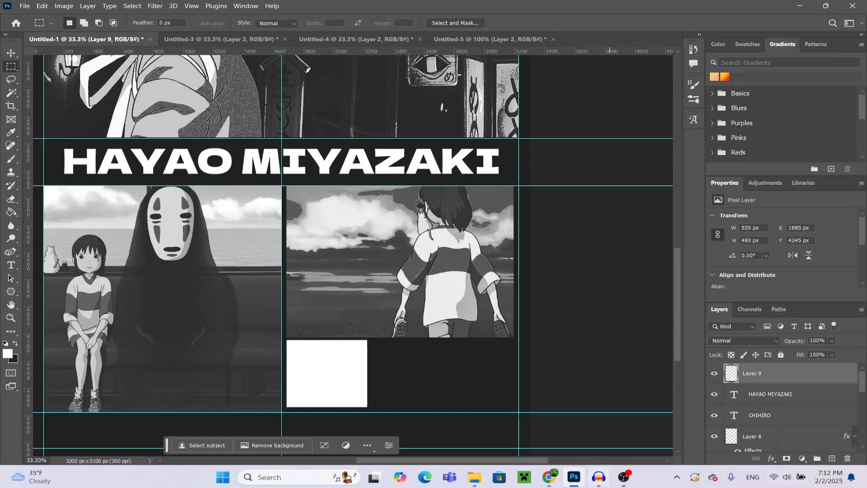
left_click(832, 458)
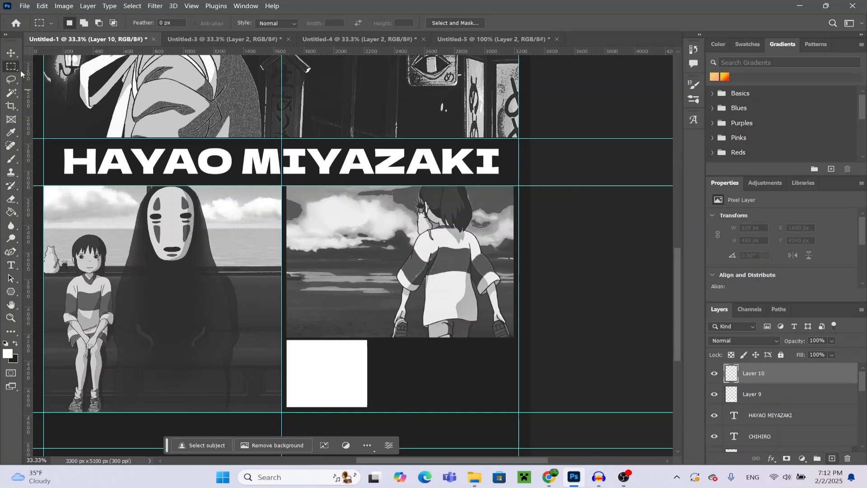
left_click(58, 5)
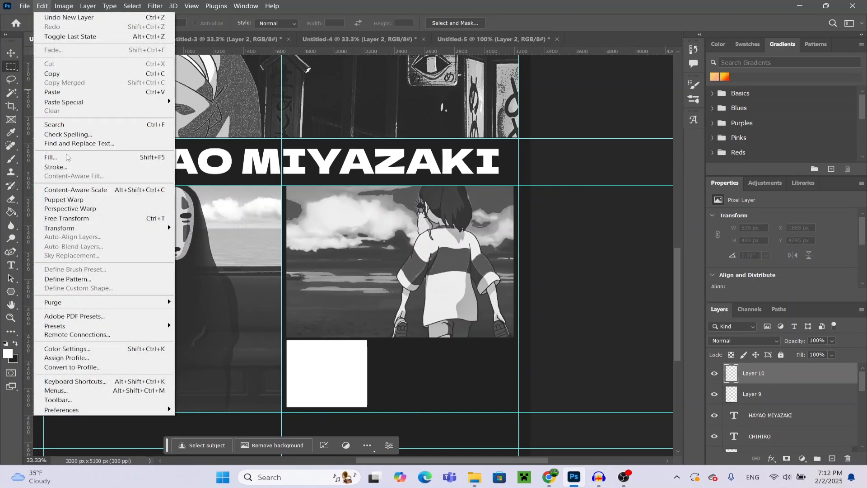
left_click(42, 6)
left_click(28, 7)
left_click(42, 6)
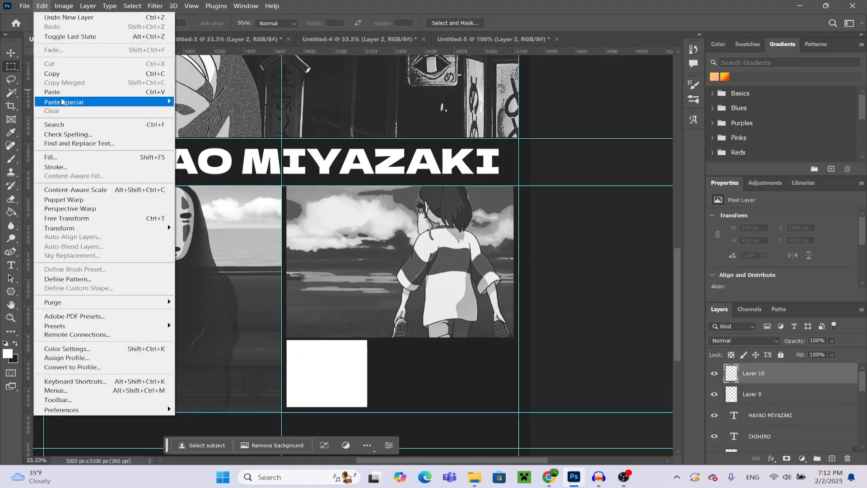
left_click(51, 92)
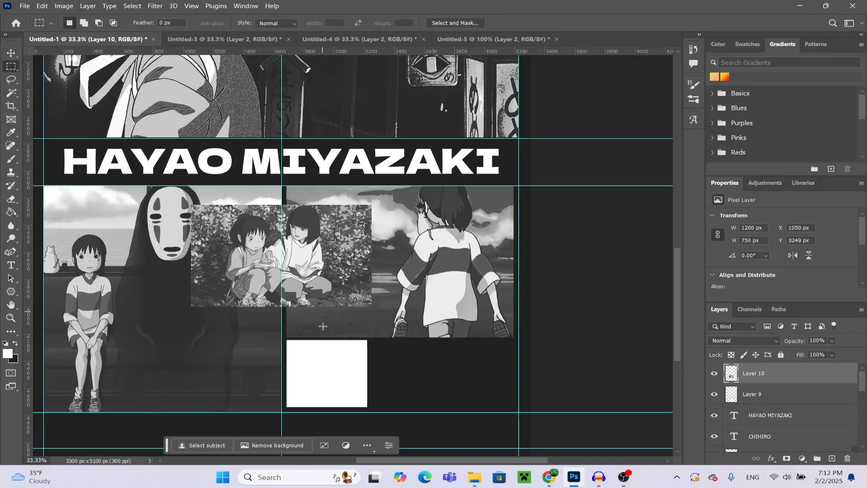
Clip the pasted still to the white rectangle's layer and move it over the rectangle
scroll(167, 198, "up", 2)
scroll(245, 181, "down", 2)
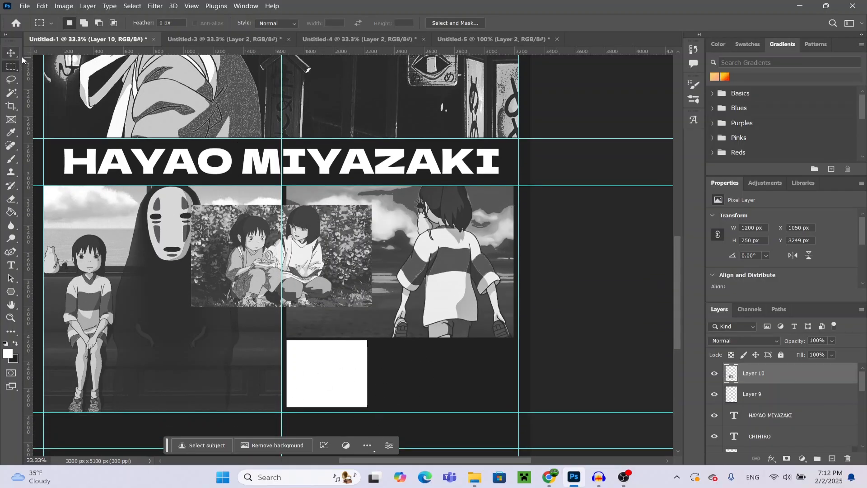
right_click(763, 376)
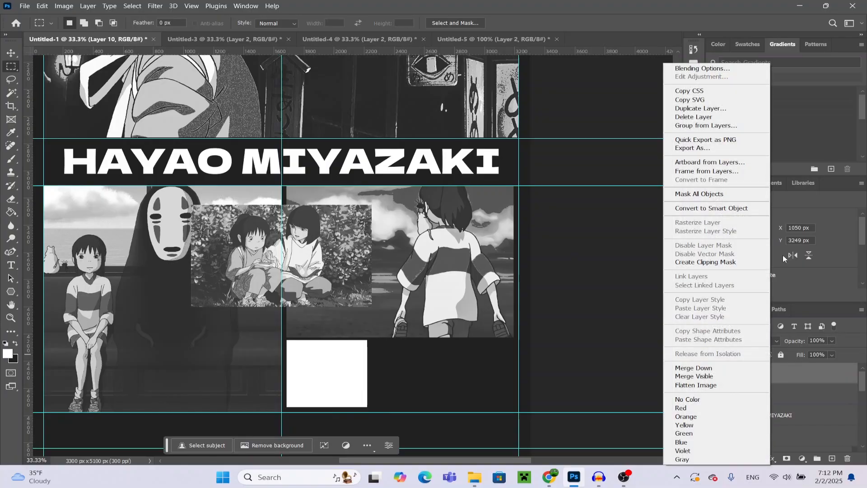
left_click(711, 263)
key("v")
left_click_drag(271, 206, 337, 326)
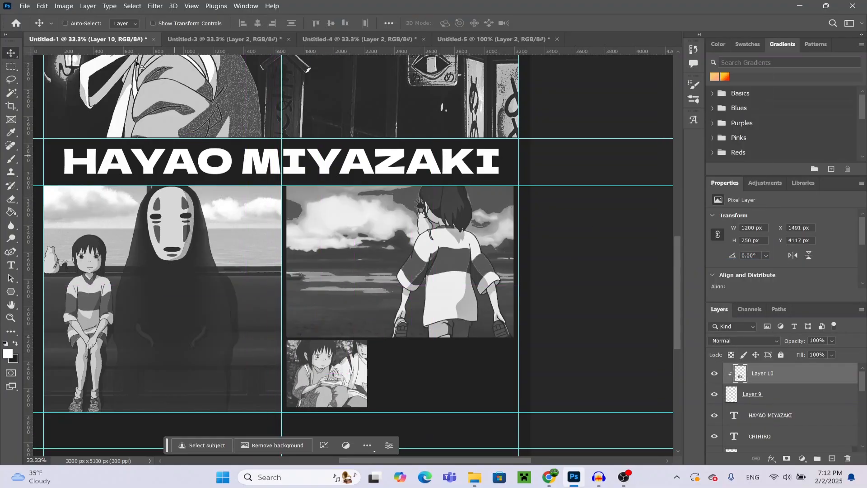
Enlarge the clipped still to about 1827 × 1142 px and position it so the girl fills the small frame
left_click(153, 23)
left_click_drag(431, 321, 529, 277)
left_click_drag(431, 343, 426, 348)
left_click(558, 25)
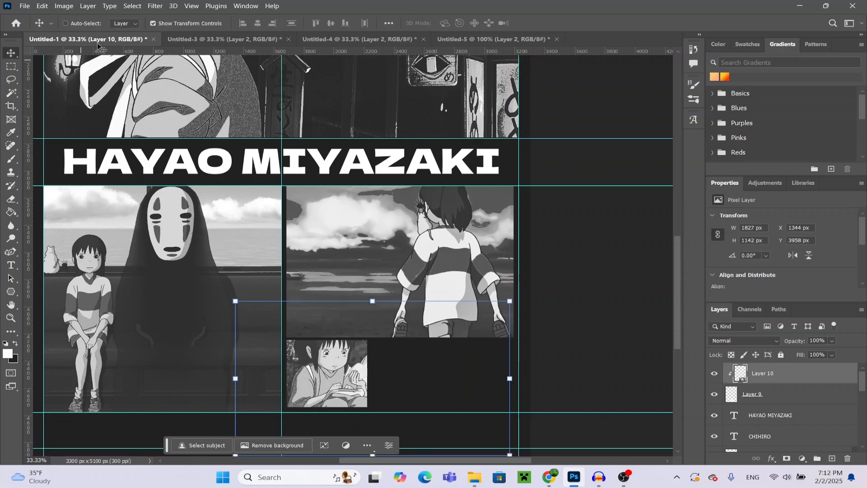
left_click(171, 25)
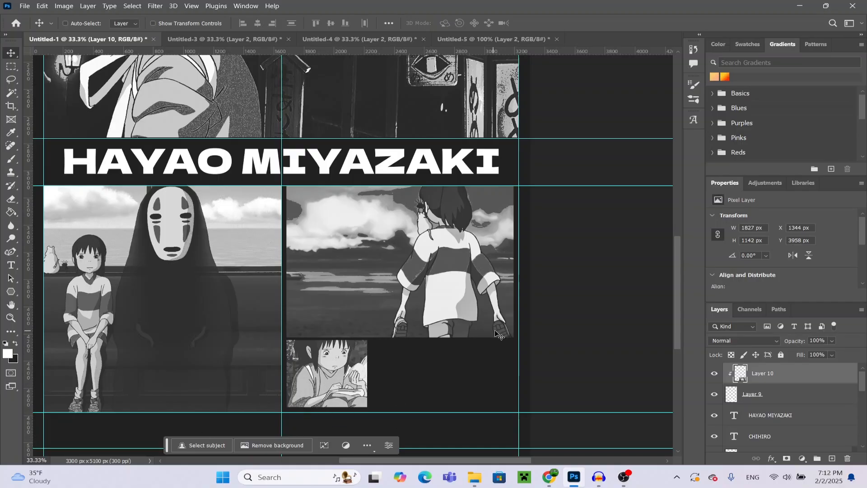
Examine the poster's layout from the title block down to the empty space beside the small still
scroll(303, 231, "up", 5)
scroll(301, 230, "up", 5)
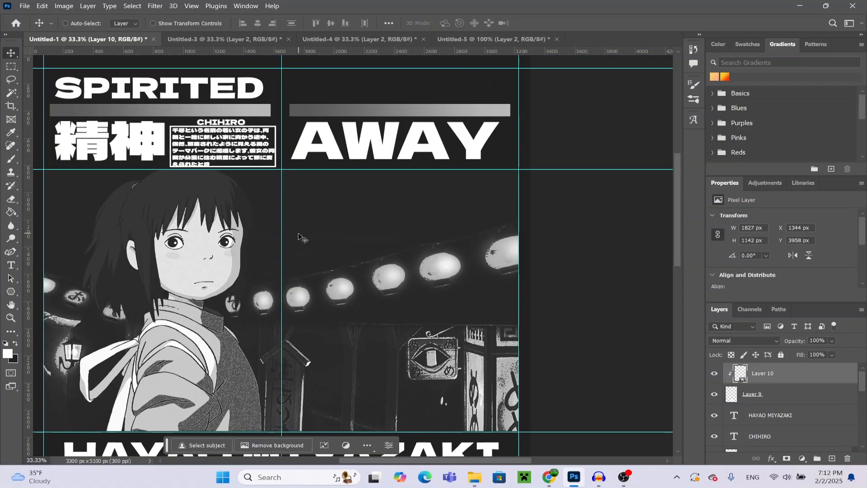
scroll(349, 261, "down", 3)
scroll(349, 261, "down", 2)
scroll(350, 262, "up", 3)
scroll(351, 264, "up", 1)
scroll(362, 271, "down", 7)
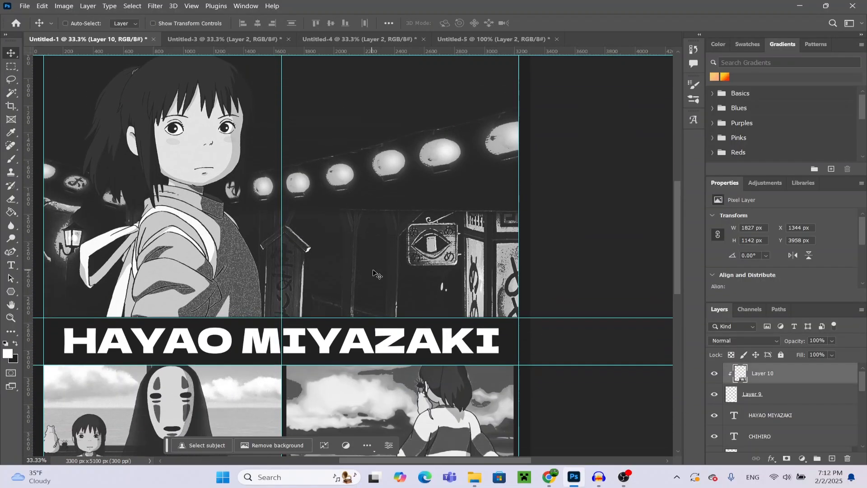
scroll(383, 288, "up", 5)
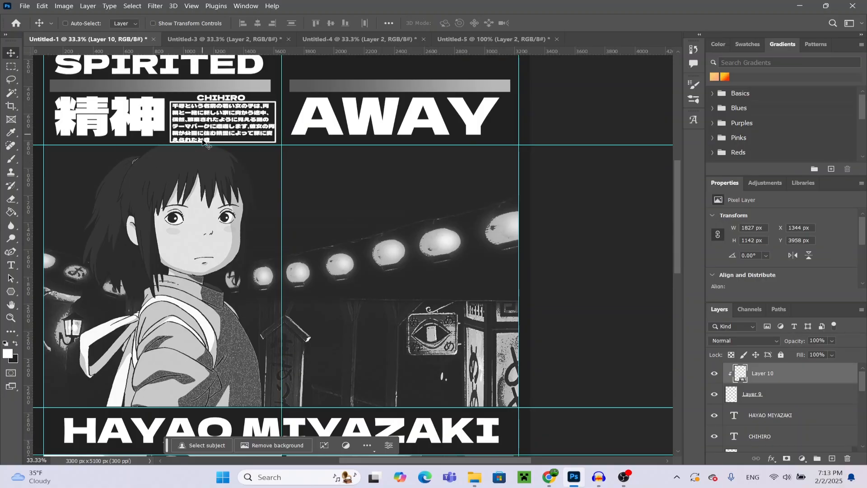
scroll(240, 140, "down", 3)
scroll(244, 181, "up", 2)
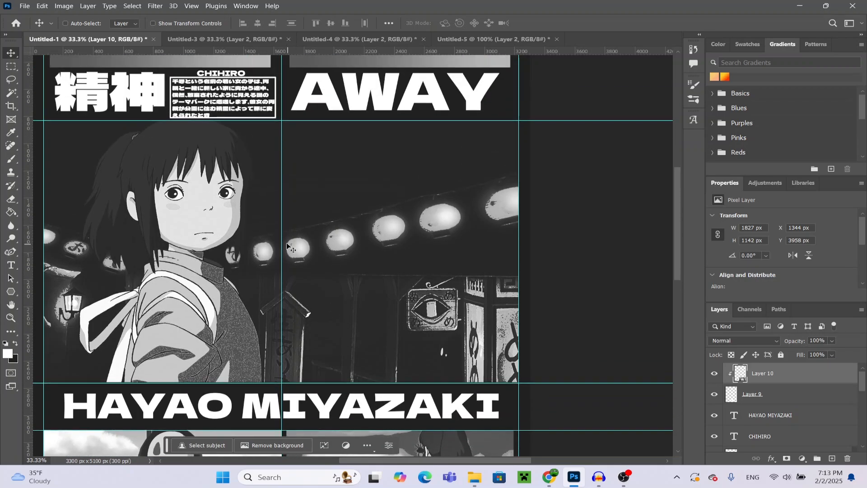
scroll(247, 228, "down", 5)
scroll(247, 228, "down", 5)
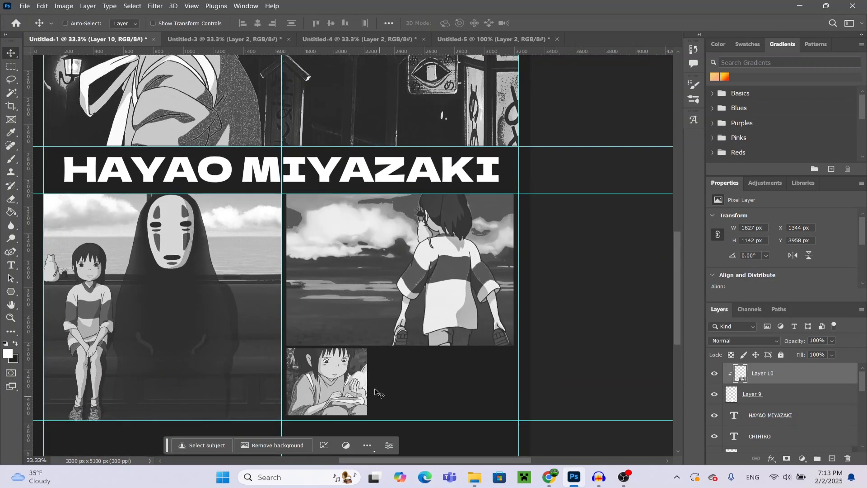
scroll(326, 287, "up", 1)
scroll(284, 208, "down", 2)
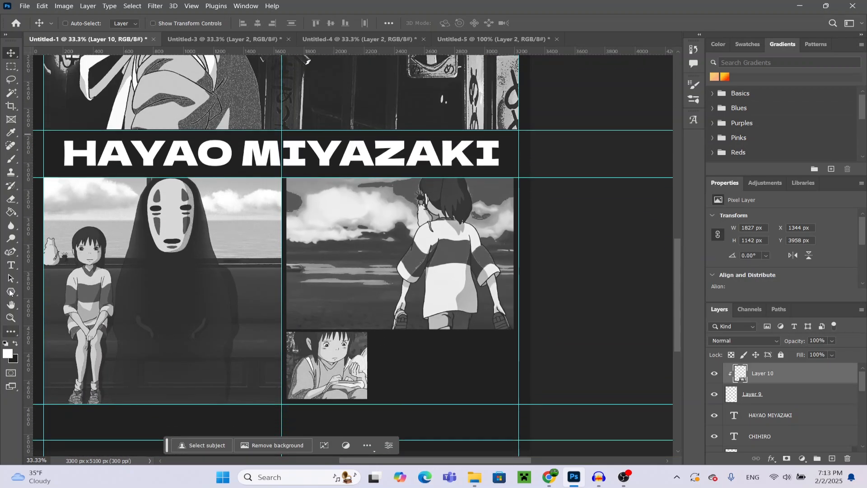
Draw a paragraph text box filling the empty space beside the small still and set its font size to 10 pt
left_click(11, 265)
left_click_drag(374, 332, 513, 398)
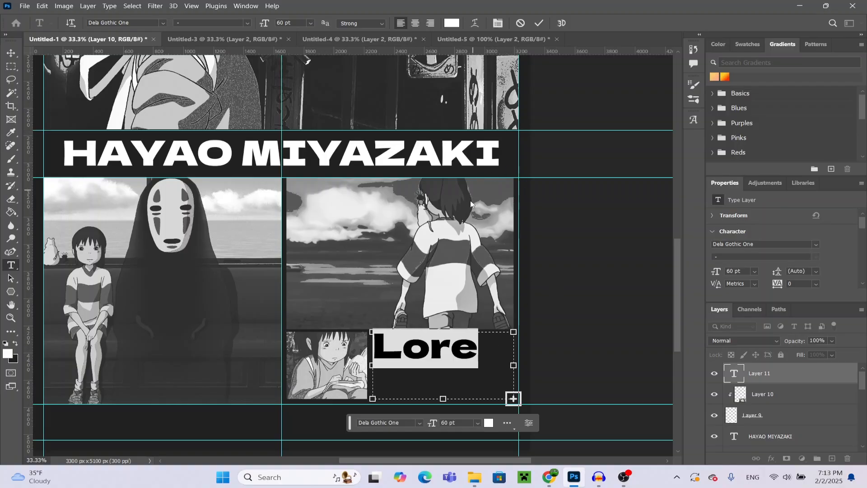
scroll(438, 250, "up", 4)
scroll(521, 341, "down", 2)
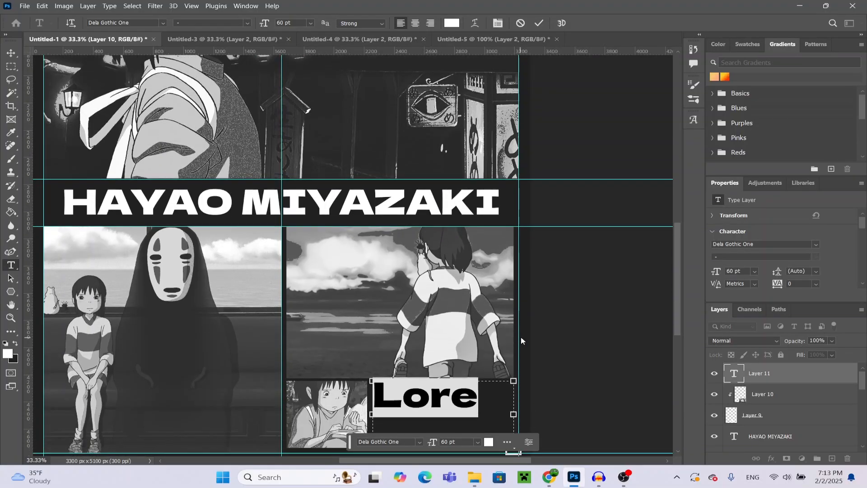
scroll(513, 279, "up", 1)
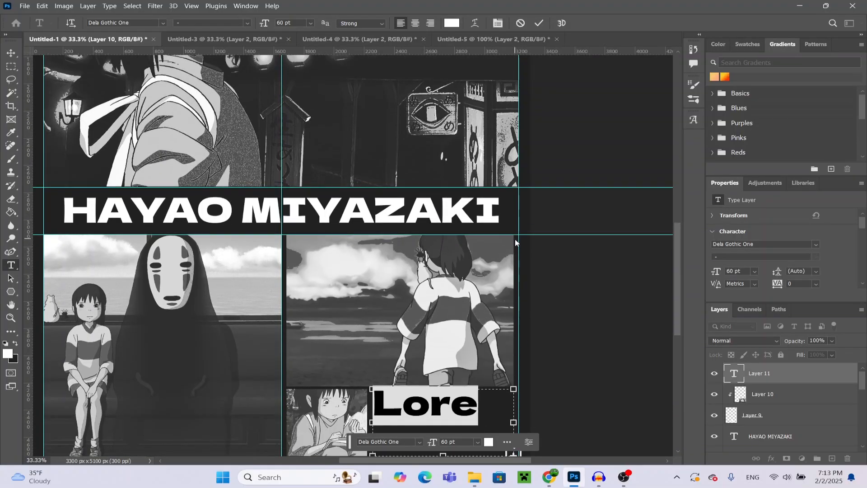
scroll(515, 242, "up", 1)
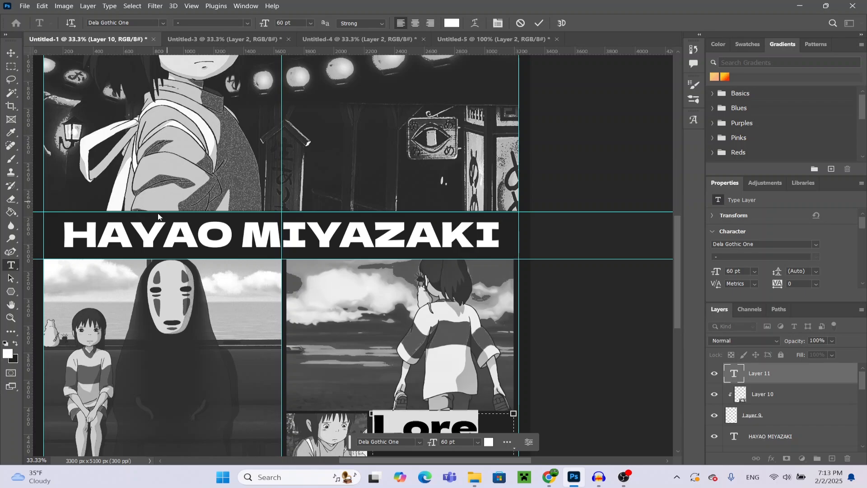
scroll(386, 311, "down", 4)
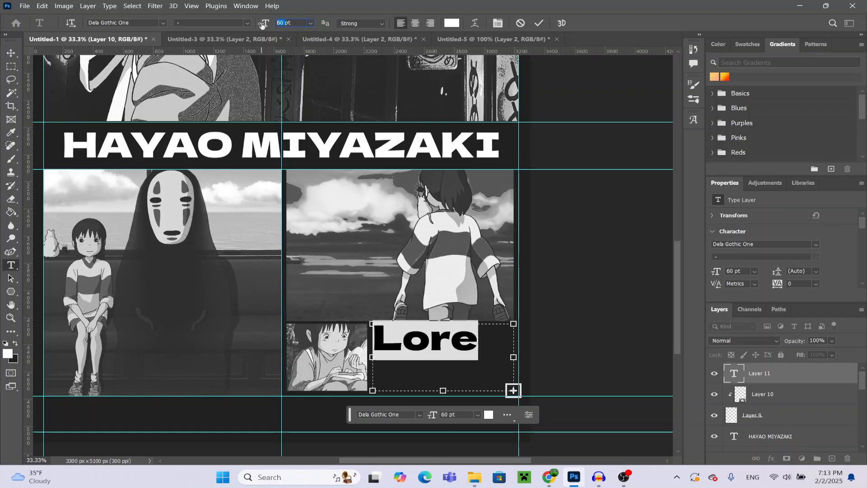
type("0")
key("Return")
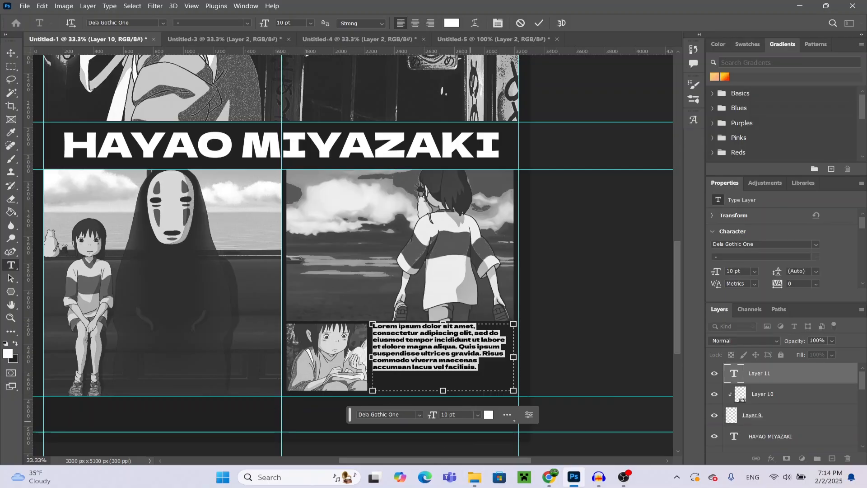
Enter the paragraph "Chihiro, the protagonist of Spirited Away, is a ten-year-old girl … resourceful and brave young girl." and set its size to 8.9 pt
type("Chihiro, the protagonist of Spirited Away, is a ten-year-old girl who begins the story as whiny, scared, and somewhat spoiled. When her parents are turned into pigs after they explore a mysterious, abandoned theme park, Chihiro is thrust into a strange and dangerous spirit world. Forced to work at a bathhouse run by the witch Yubaba, Chihiro gradually transforms from a frightened, helpless child into a resourceful and brave young girl.")
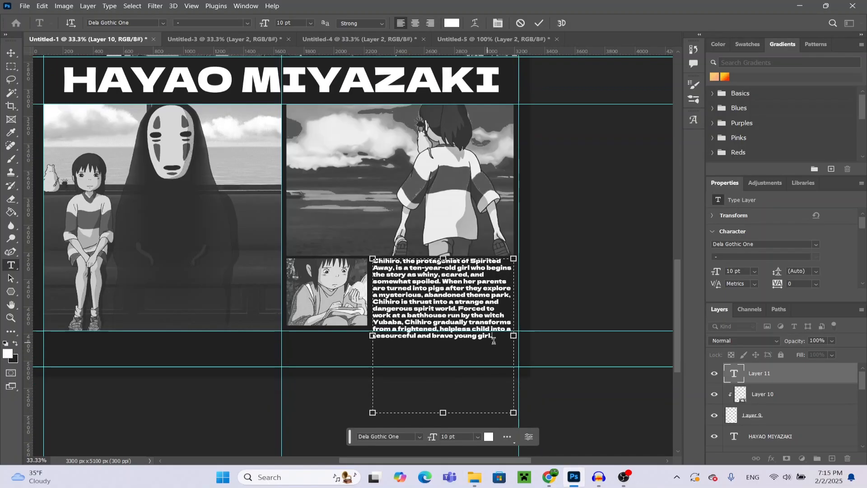
key("ctrl+a")
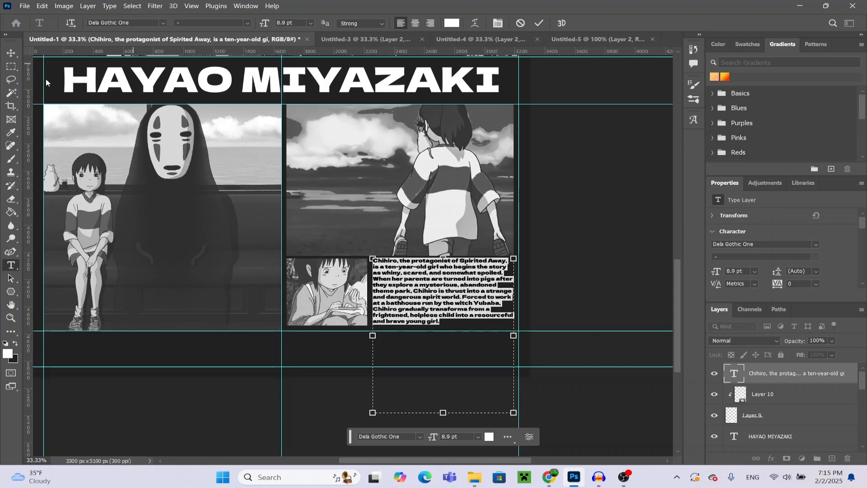
left_click(11, 53)
Nudge the Chihiro paragraph slightly down and left so it lines up beside the small still
key("Down")
key("Down")
key("Down")
key("Down")
key("Down")
key("Down")
key("Down")
key("Down")
key("Down")
key("Down")
key("Down")
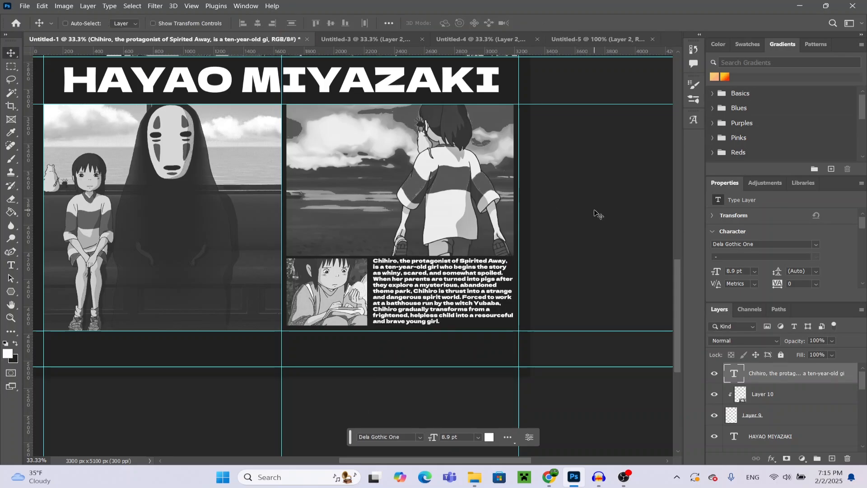
key("Left")
key("Left")
key("Left")
key("Left")
key("Down")
key("Down")
key("Down")
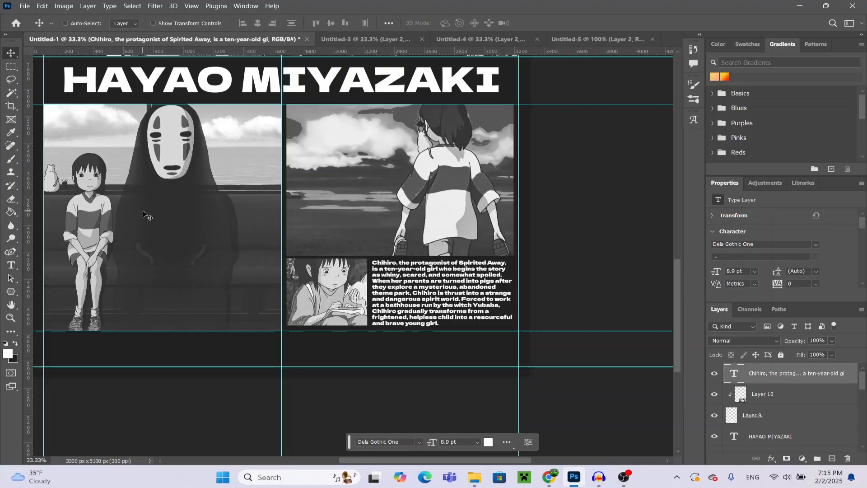
Add new empty layers above the Chihiro paragraph and marquee-select a rectangle about 960 by 520 px around its text
scroll(143, 219, "up", 10)
scroll(144, 219, "up", 2)
scroll(190, 223, "down", 8)
scroll(240, 229, "down", 2)
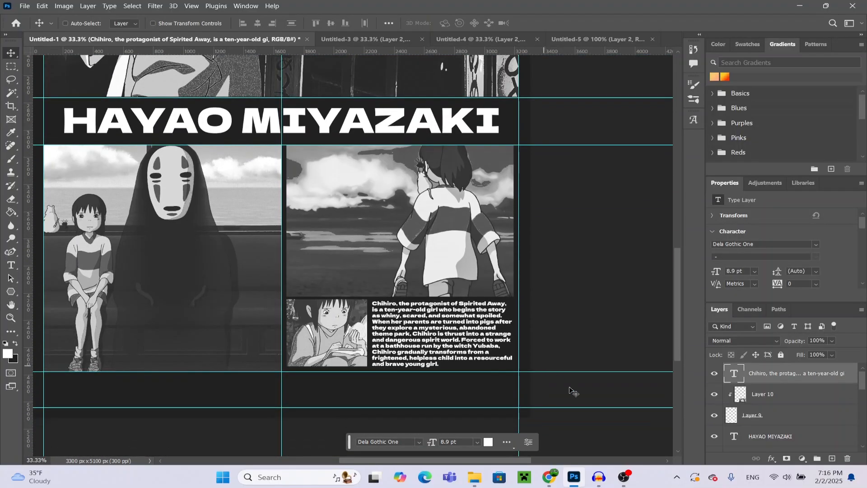
key("ctrl+shift+alt+n")
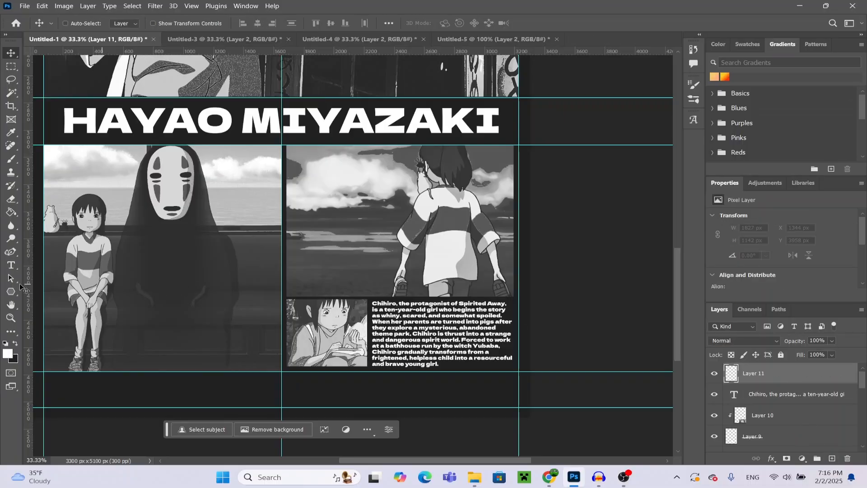
left_click(11, 317)
left_click(398, 265)
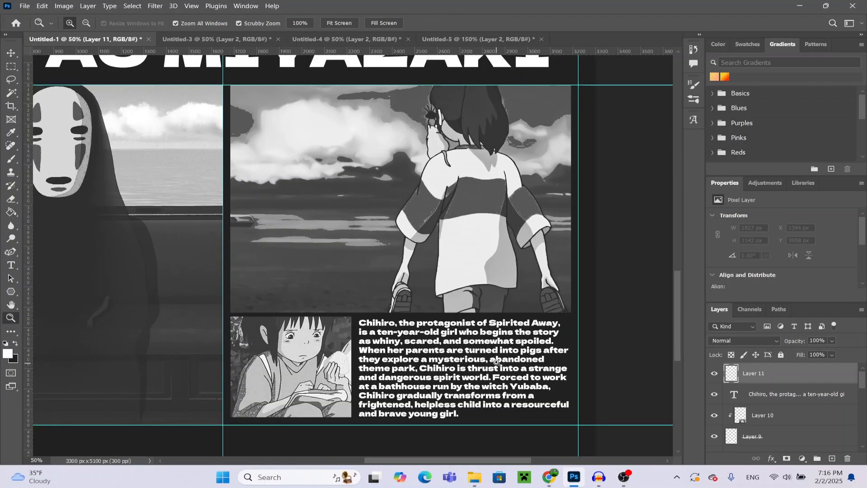
left_click(10, 66)
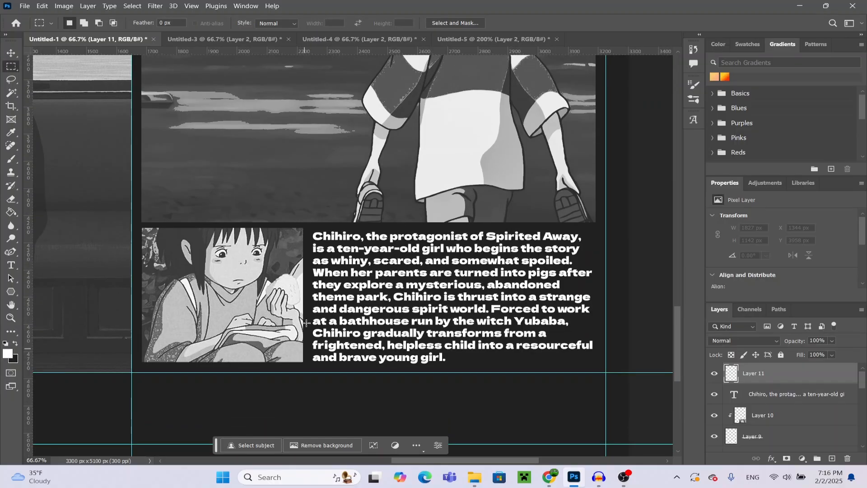
left_click_drag(309, 225, 609, 365)
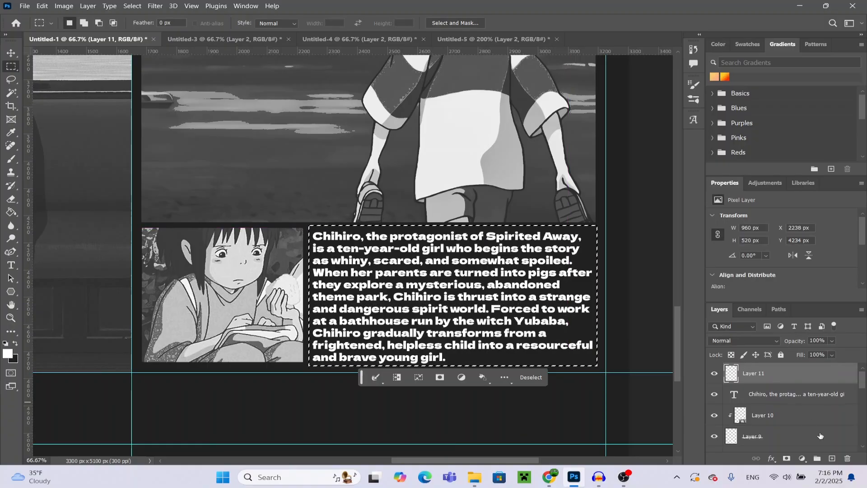
left_click(832, 459)
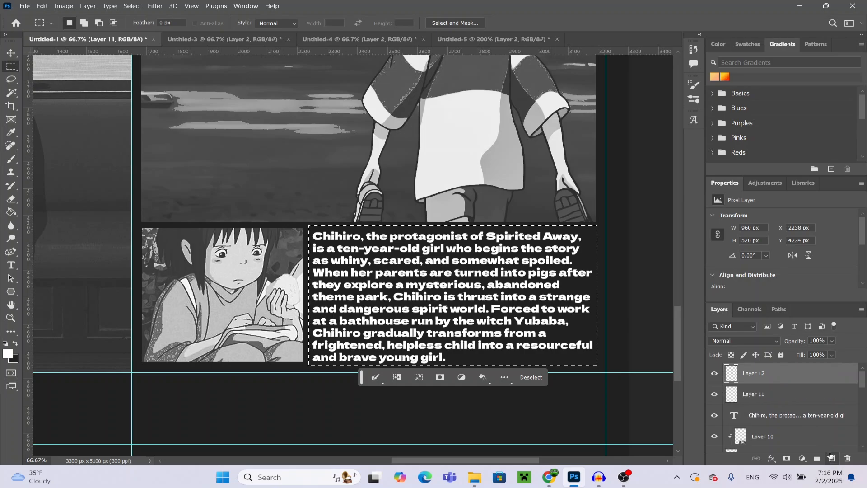
Stroke the selection around the Chihiro paragraph with a 7 px white inside border and deselect
right_click(411, 271)
left_click(447, 397)
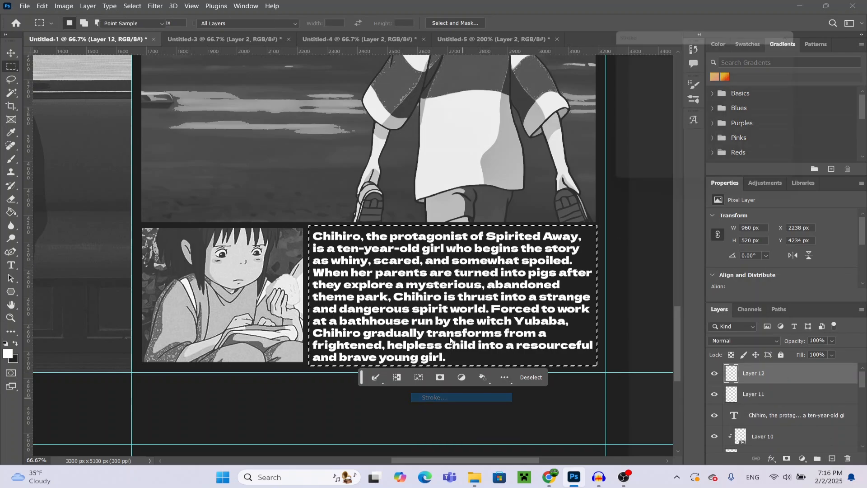
left_click(664, 62)
double_click(664, 62)
type("7")
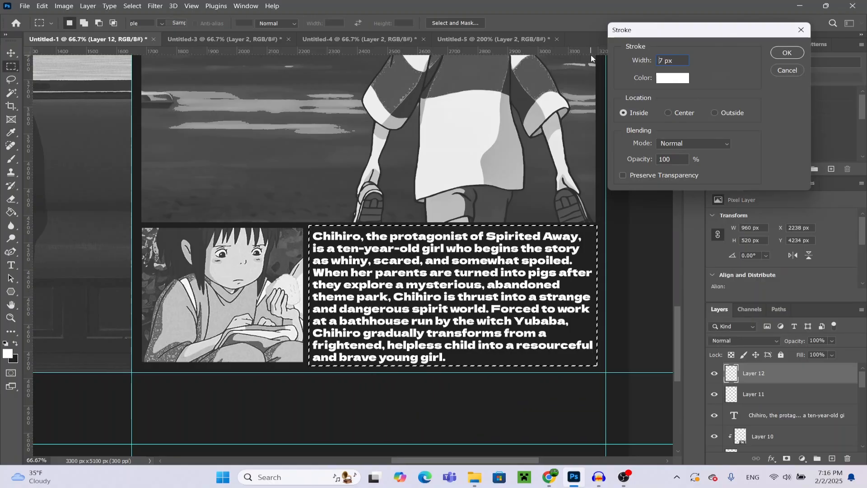
key("Return")
right_click(434, 282)
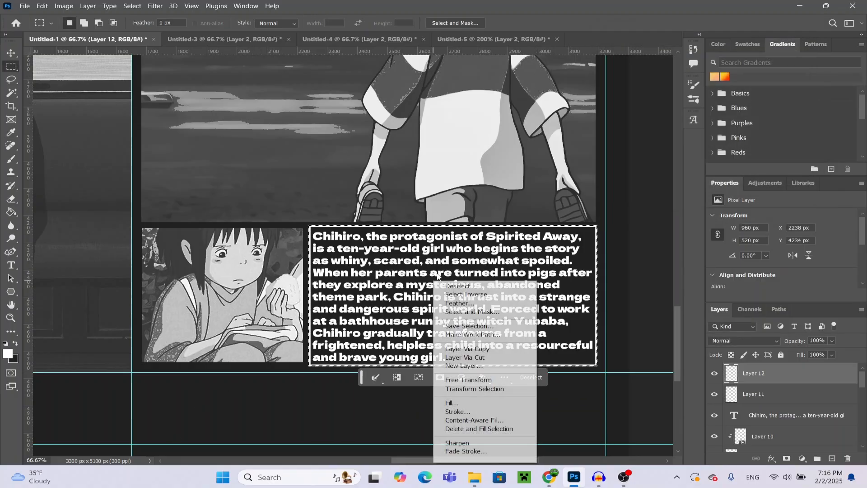
left_click(457, 285)
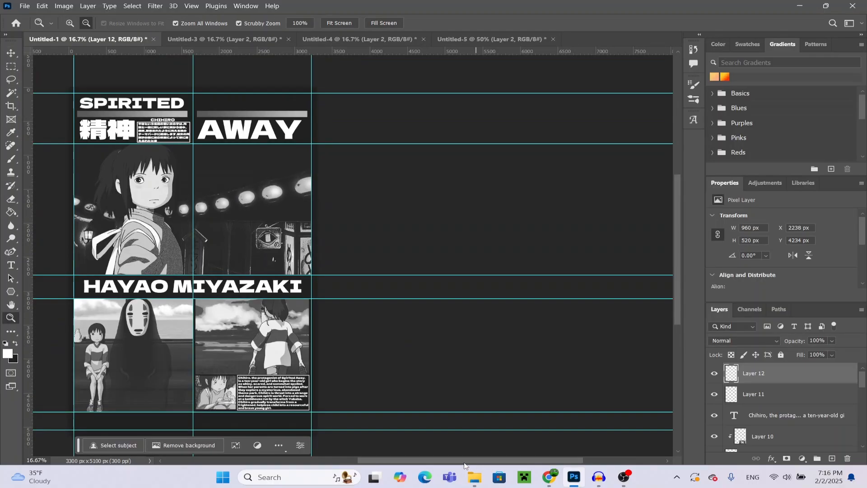
Examine the poster's layout from the title block down to the empty strip below the bottom stills
left_click_drag(465, 461, 409, 461)
scroll(409, 305, "down", 1)
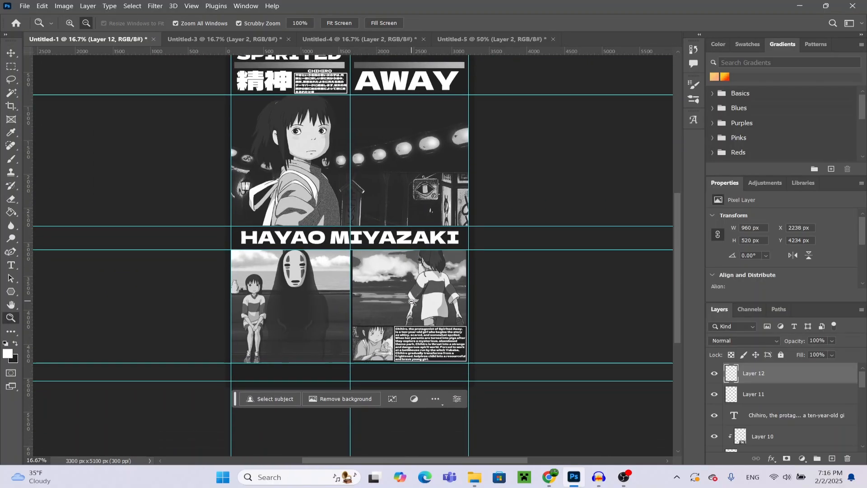
scroll(410, 306, "down", 1)
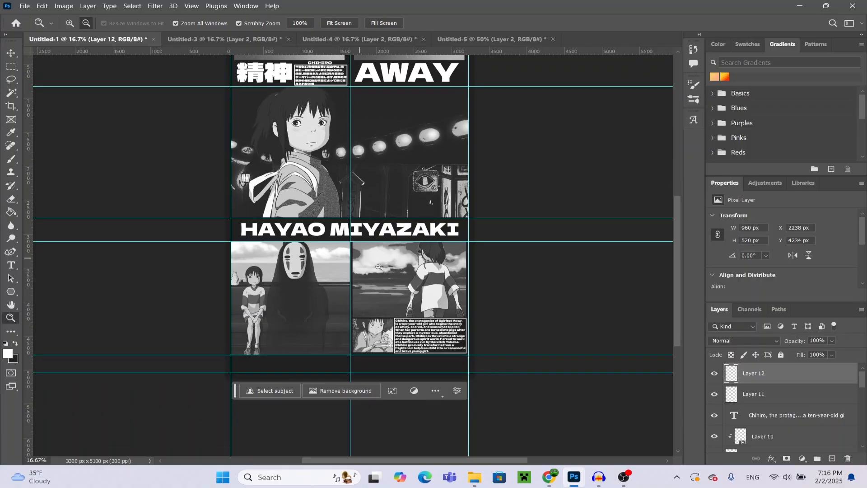
scroll(369, 263, "up", 1)
scroll(383, 268, "down", 2)
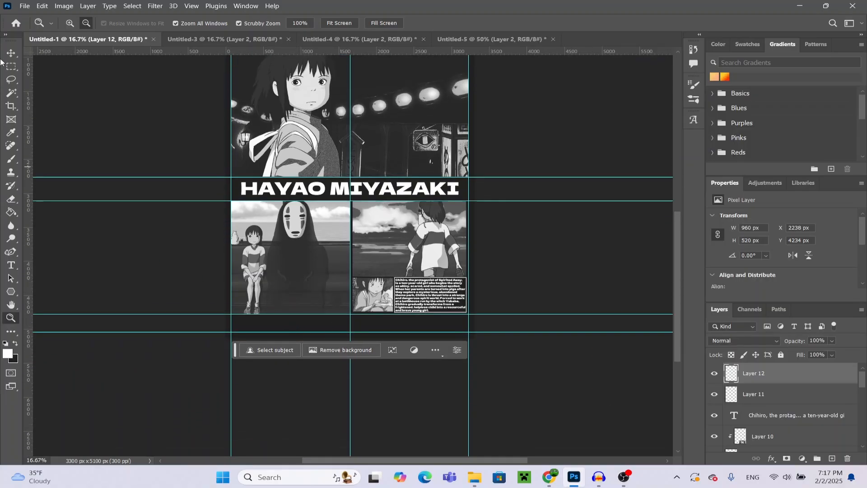
left_click(341, 313)
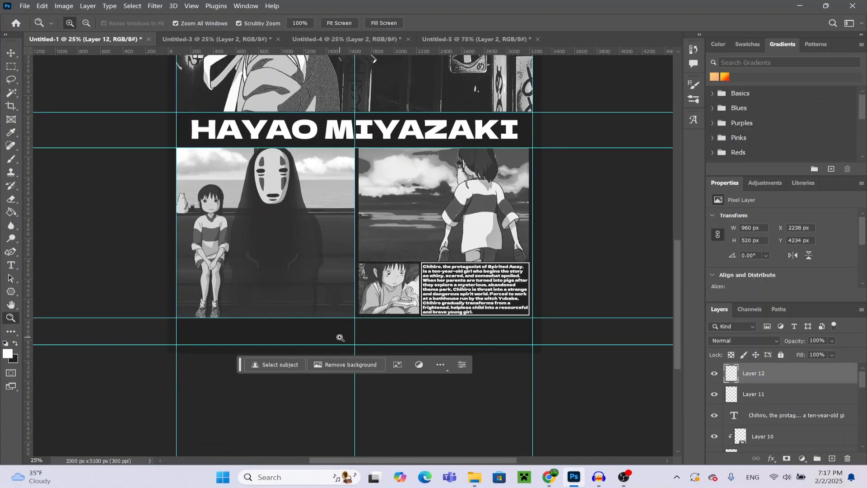
left_click(11, 67)
scroll(273, 215, "up", 8)
scroll(272, 216, "up", 6)
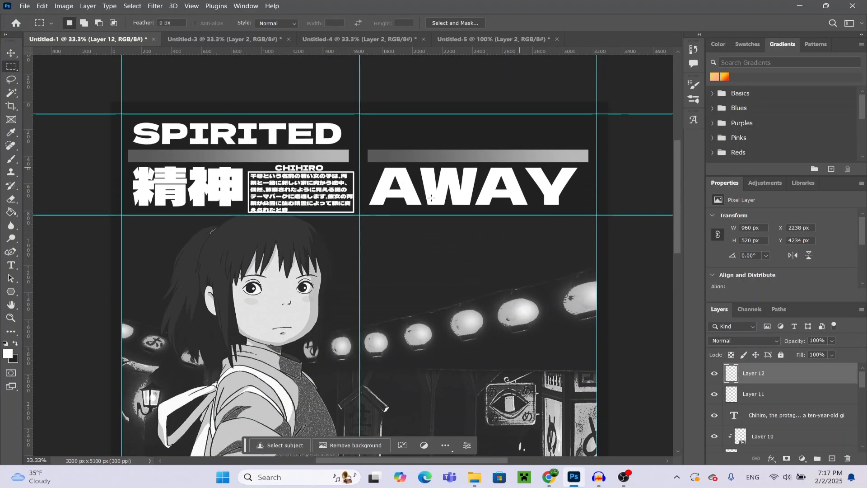
scroll(239, 229, "down", 7)
scroll(240, 229, "up", 5)
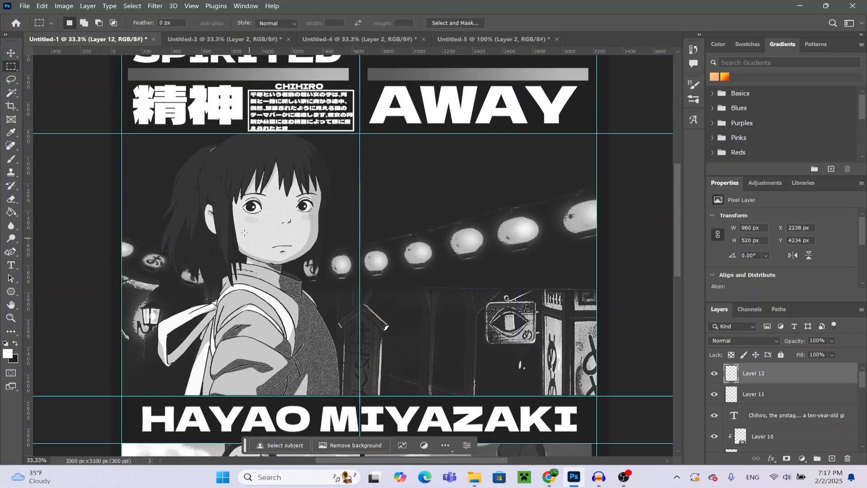
scroll(359, 206, "down", 9)
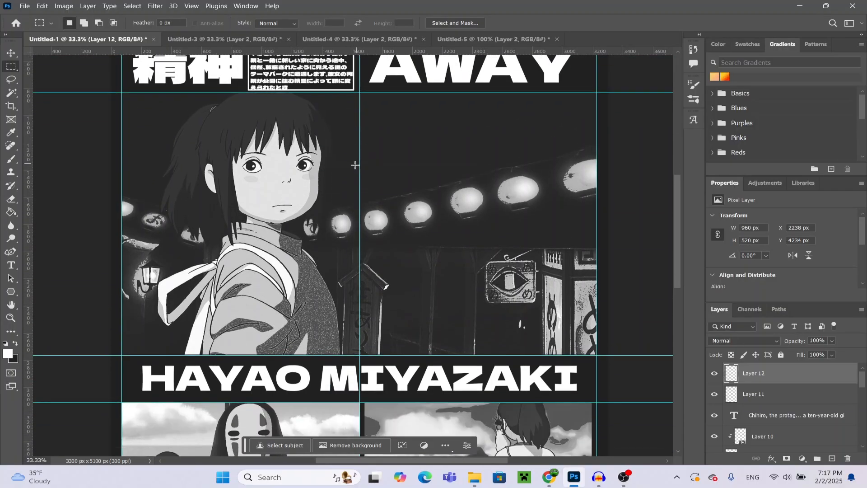
scroll(359, 206, "down", 4)
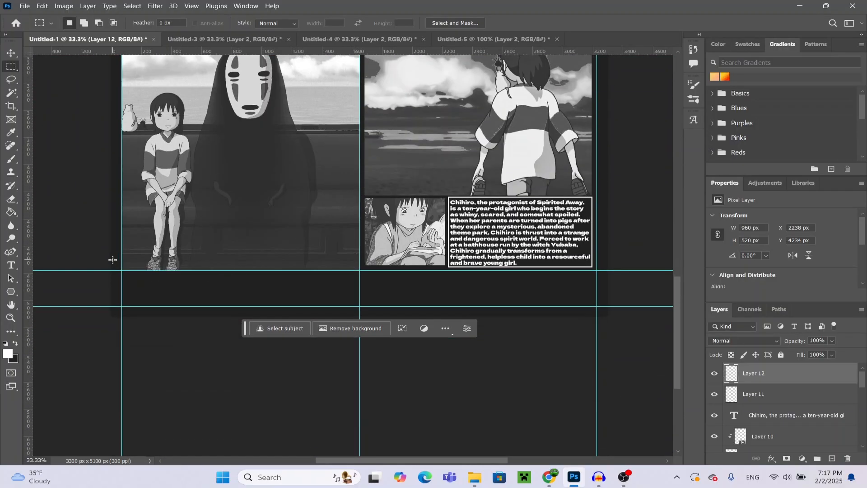
Fill a full-width strip about 3156 by 136 px between the two lowest guides with white on a new layer and deselect
left_click_drag(124, 279, 594, 297)
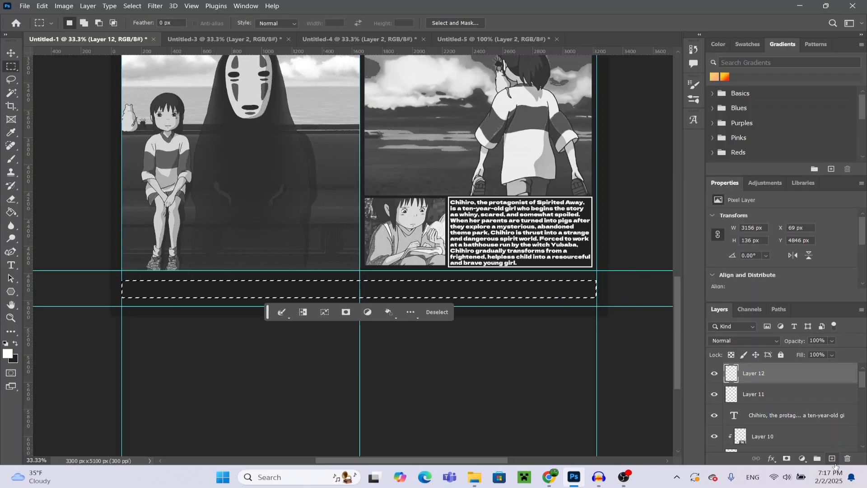
left_click(831, 458)
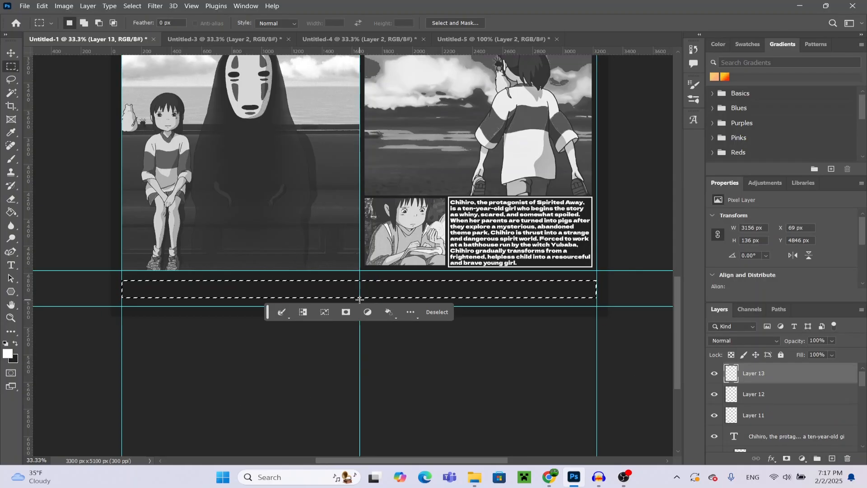
left_click(16, 212)
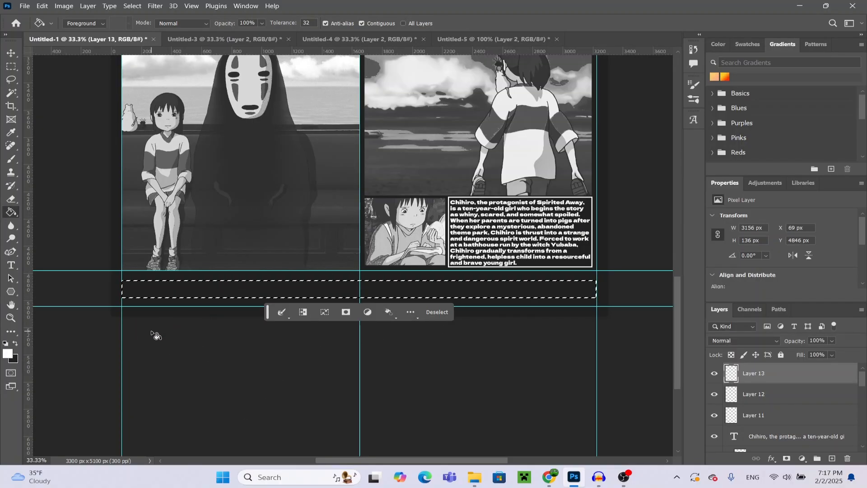
left_click(190, 291)
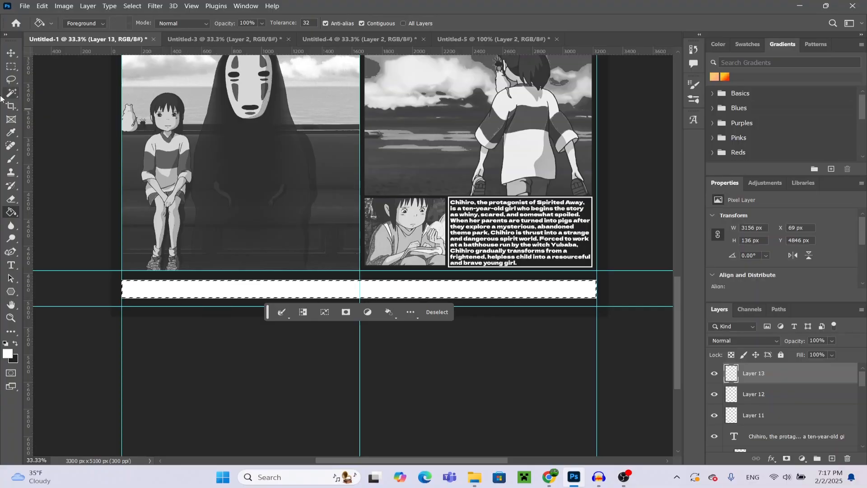
left_click(11, 66)
left_click(197, 299)
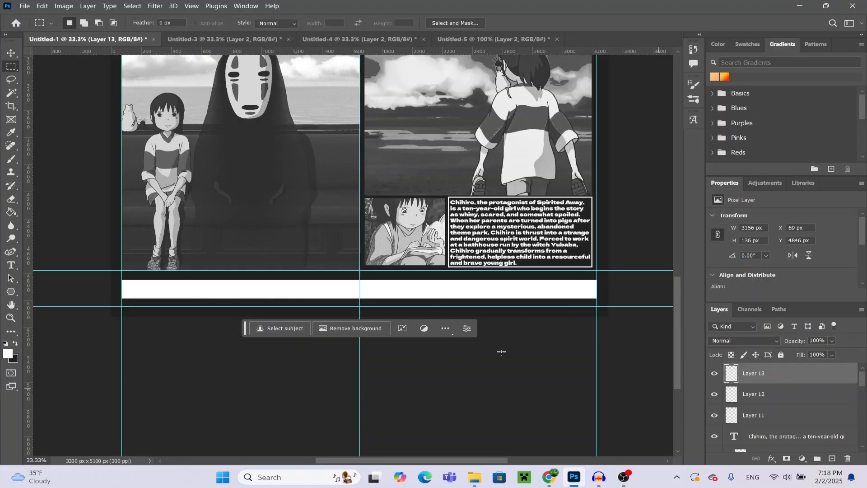
Apply a linear dark-to-light grey Gradient Overlay to the white bottom bar at 74% opacity, 3° angle and 85% scale
double_click(803, 374)
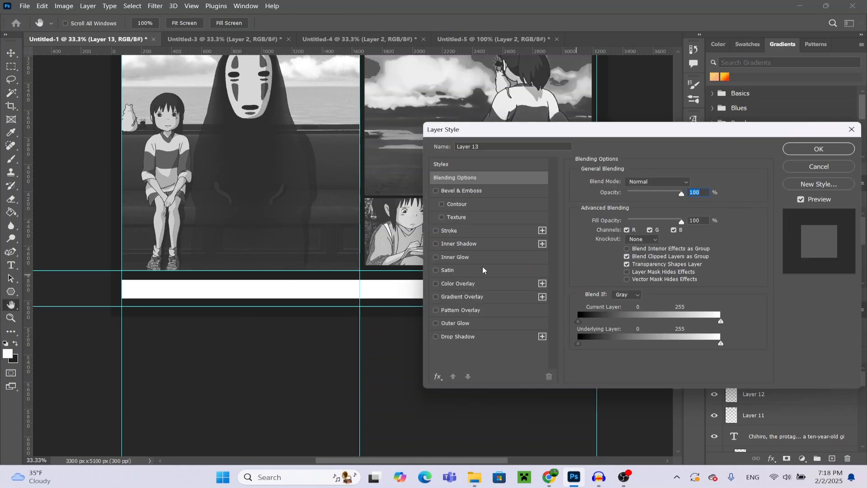
left_click(443, 297)
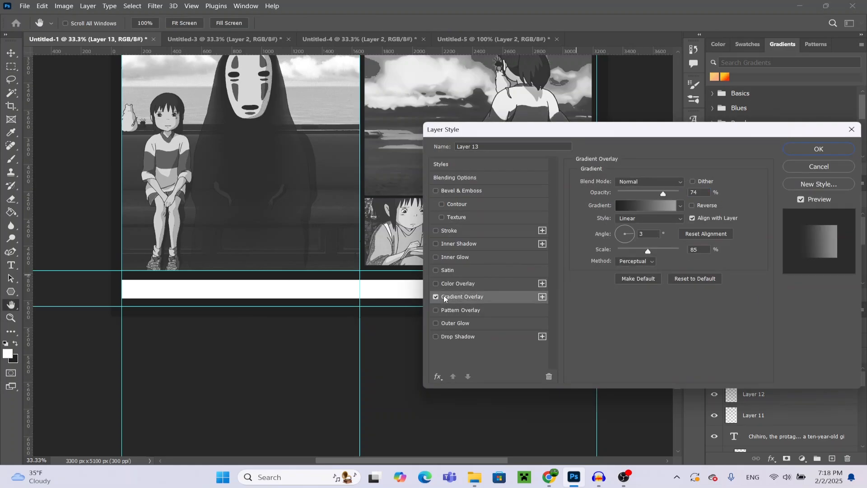
left_click(638, 208)
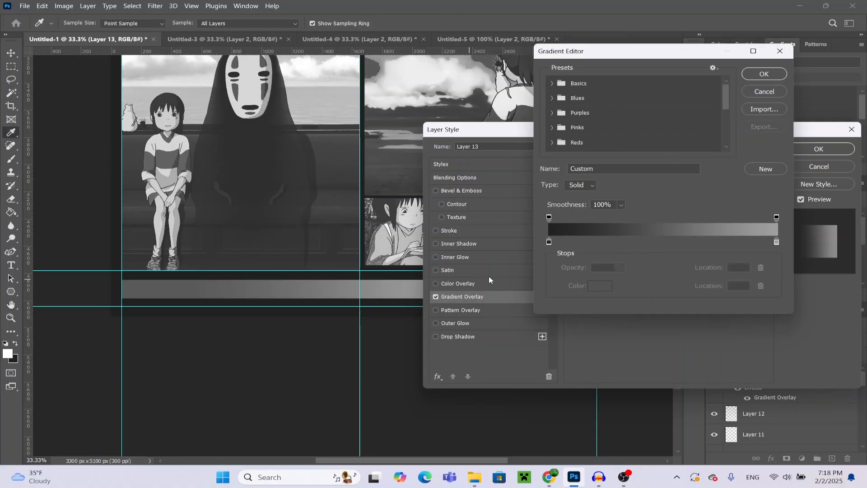
left_click(764, 73)
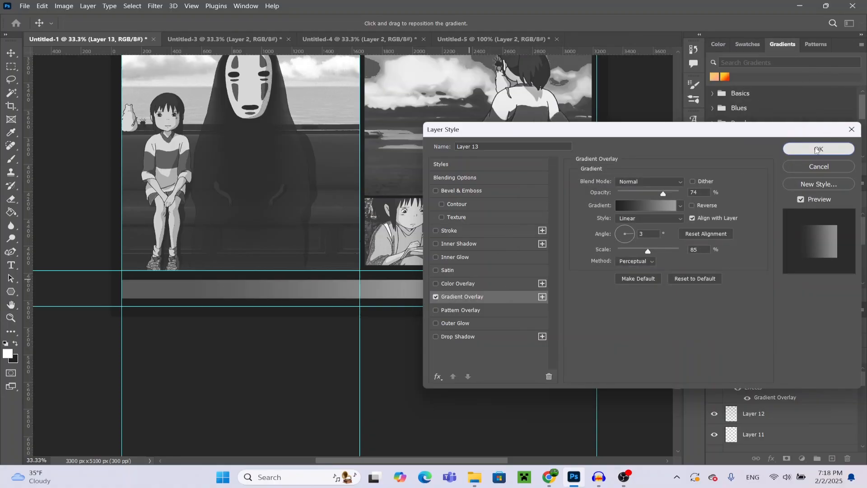
left_click(819, 149)
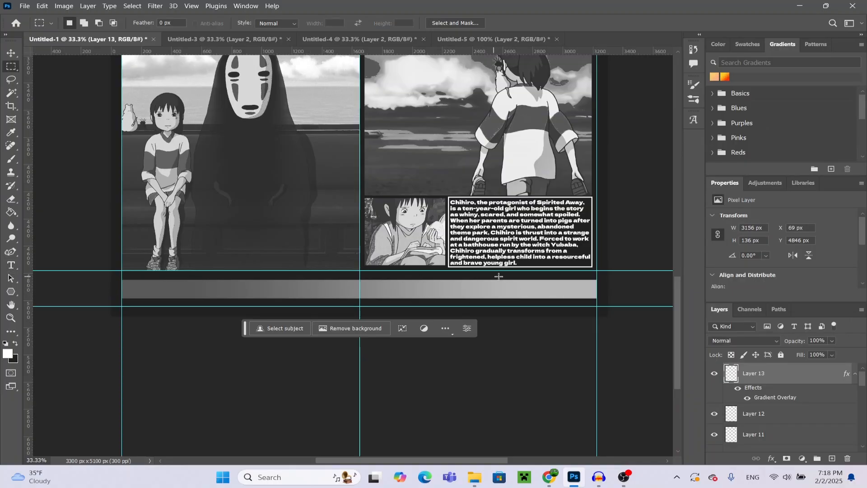
Copy the characters 精神 from the Japanese title text and leave text editing without changing it
left_click(10, 317)
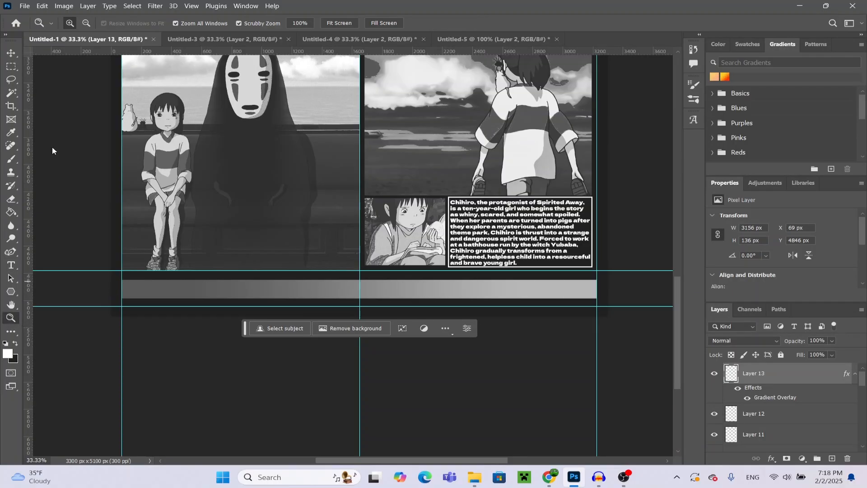
left_click(235, 199, "alt")
left_click(252, 205, "alt")
scroll(271, 194, "up", 5)
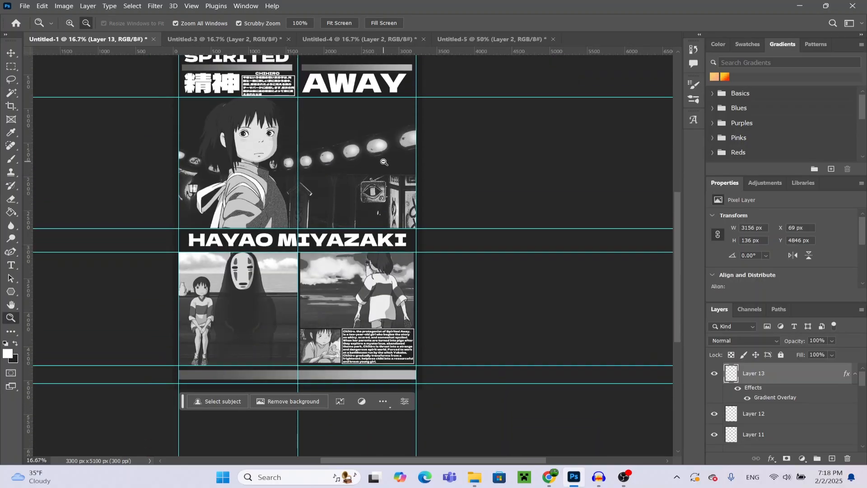
scroll(384, 162, "up", 2)
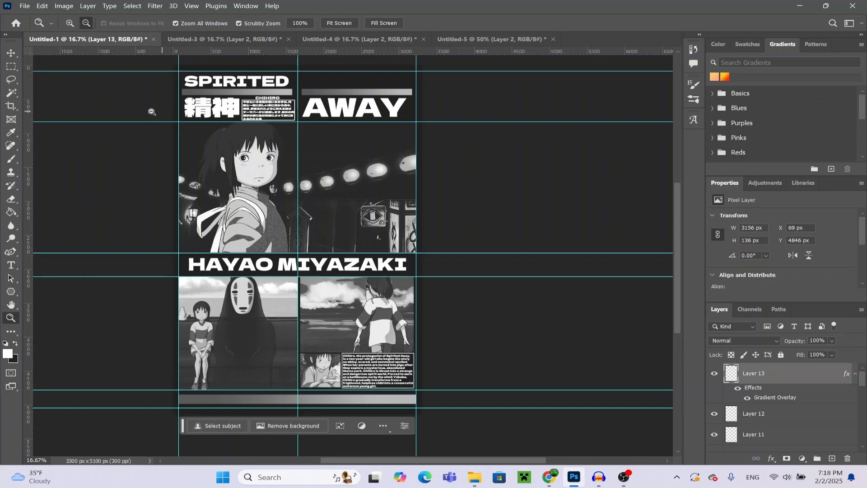
left_click(11, 265)
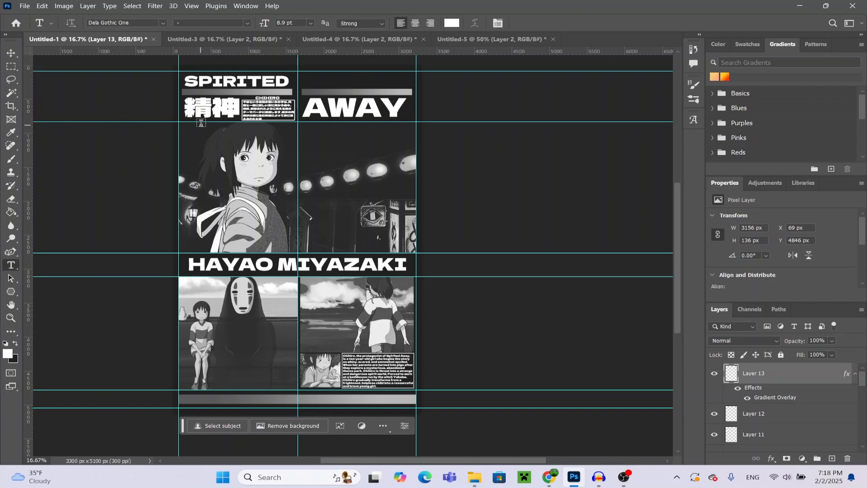
left_click(239, 110)
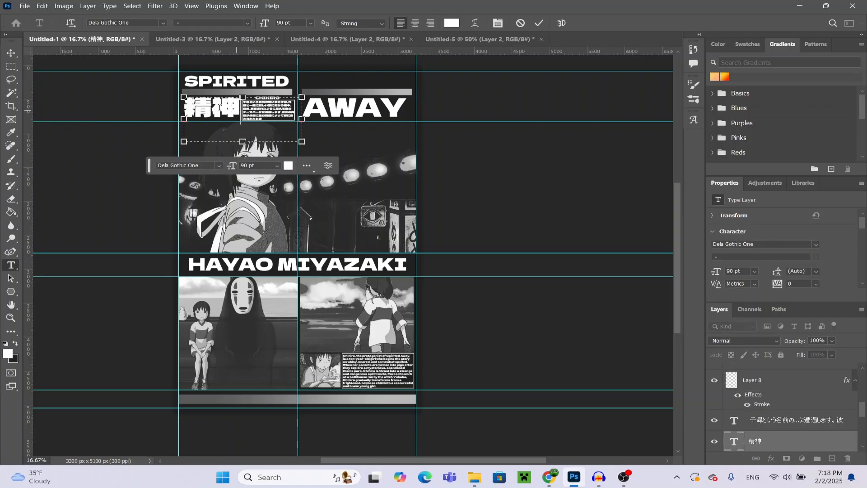
left_click_drag(220, 108, 164, 107)
key("ctrl+c")
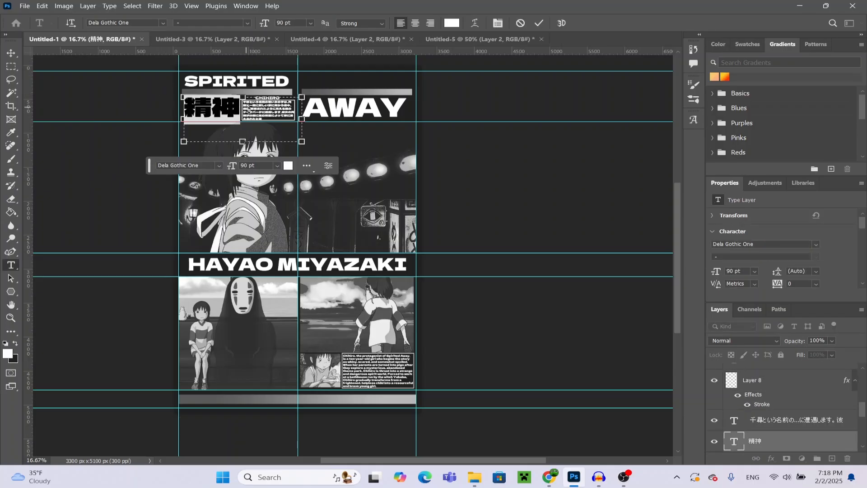
left_click(521, 23)
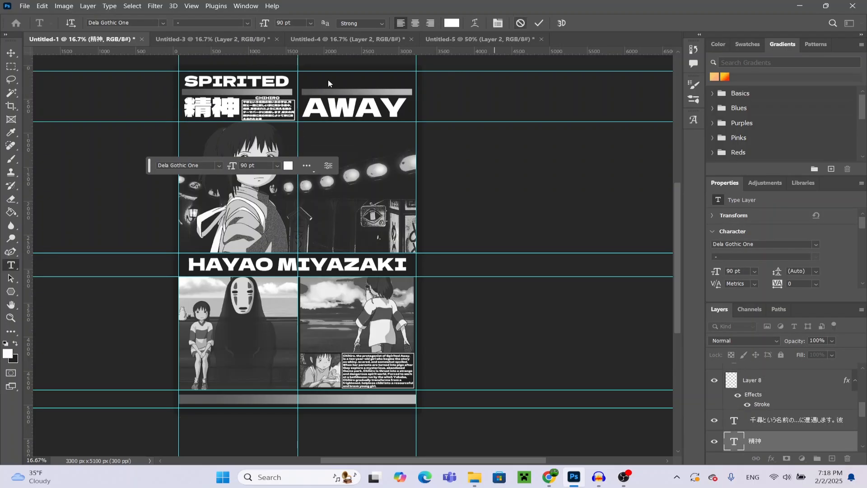
Add a text box in the empty space above AWAY and paste 精神 into it, enlarging the box to fit
left_click(10, 317)
left_click(67, 24)
left_click(296, 105)
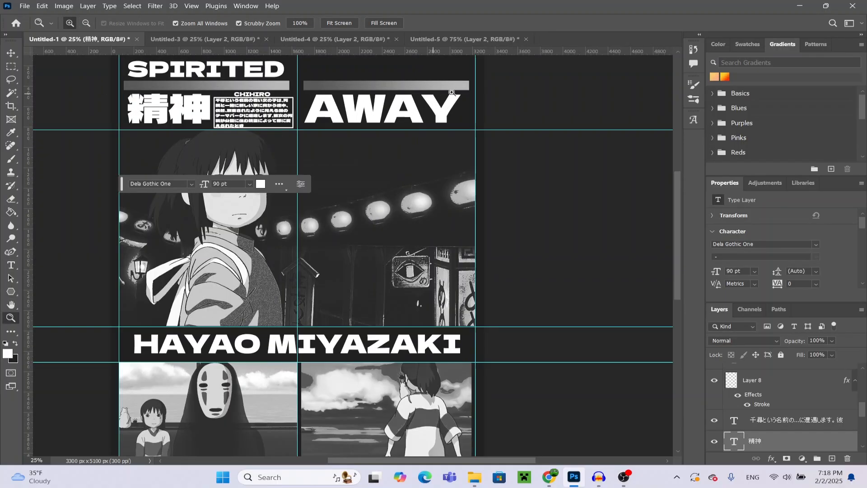
left_click(451, 93)
scroll(389, 103, "up", 1)
scroll(303, 88, "up", 1)
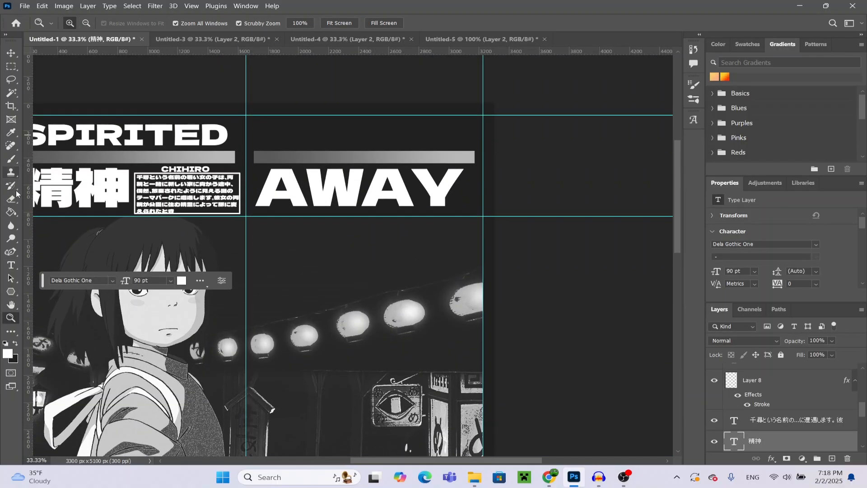
left_click(11, 264)
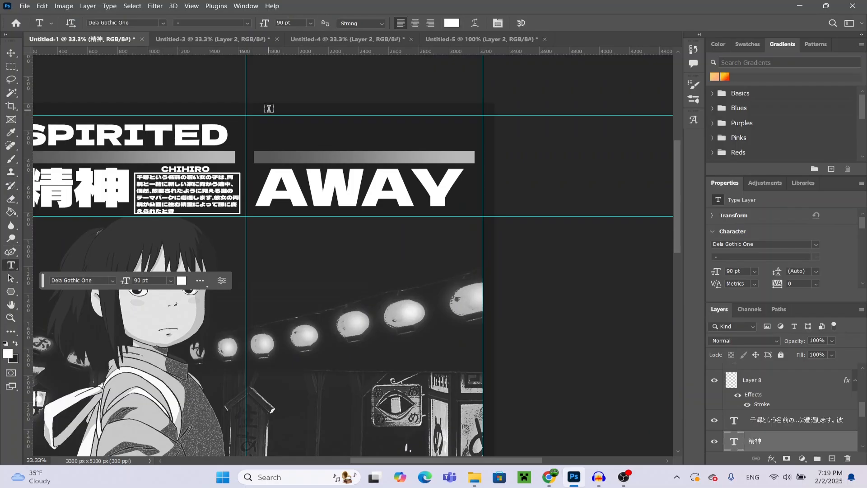
left_click_drag(273, 124, 475, 150)
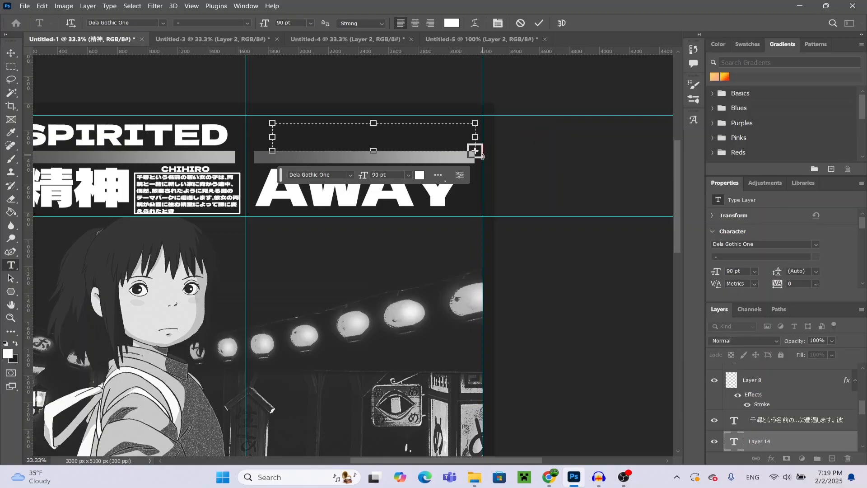
key("ctrl+v")
left_click_drag(476, 152, 541, 206)
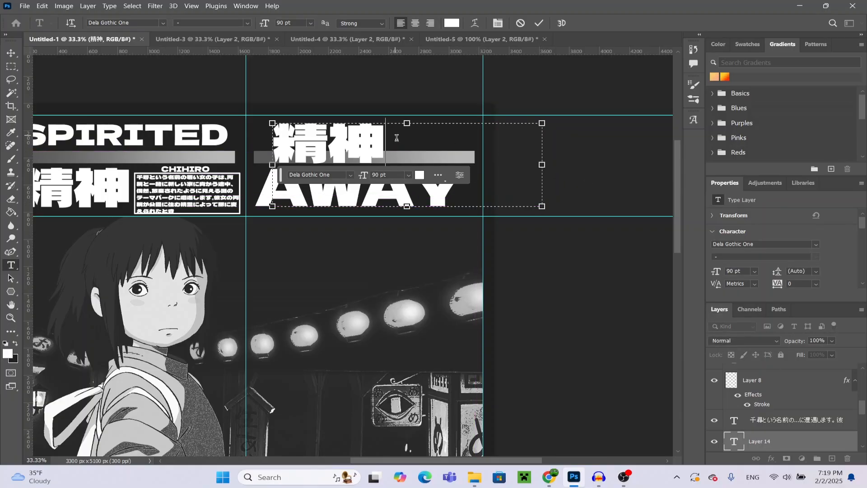
Set the pasted 精神 text to 70 pt and centre it above the grey gradient bar over AWAY
key("ctrl+a")
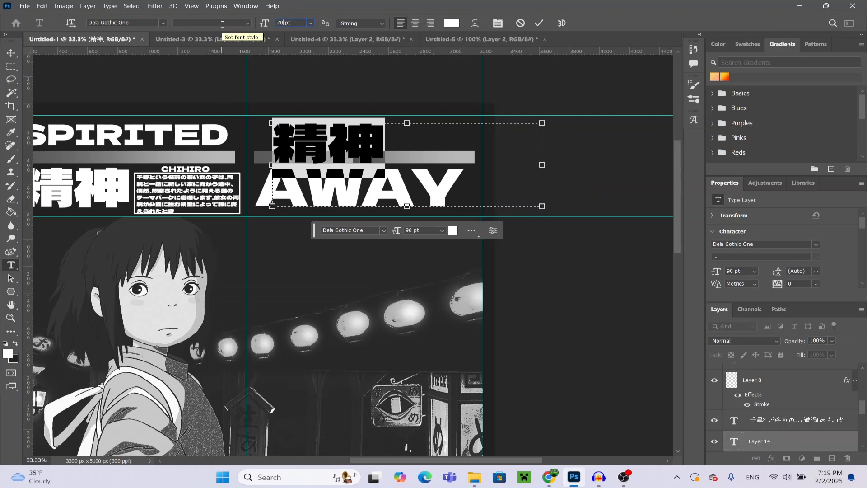
type("70")
key("Return")
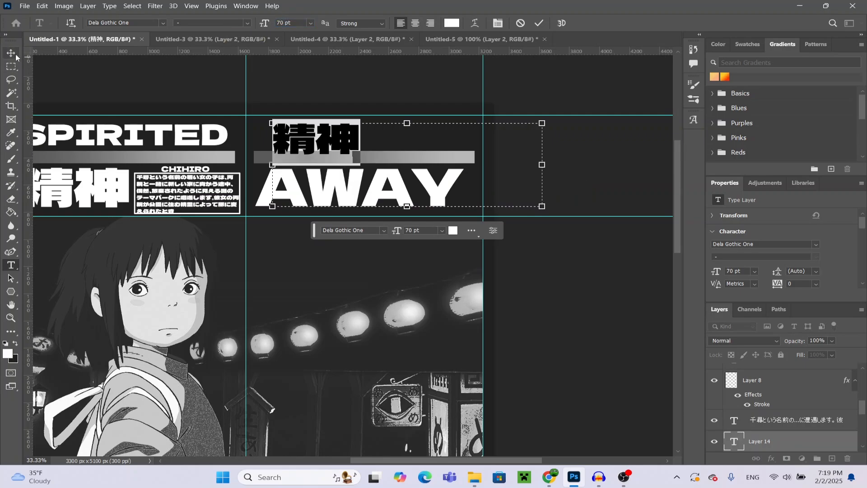
left_click(16, 55)
left_click_drag(297, 133, 351, 127)
scroll(350, 128, "down", 1)
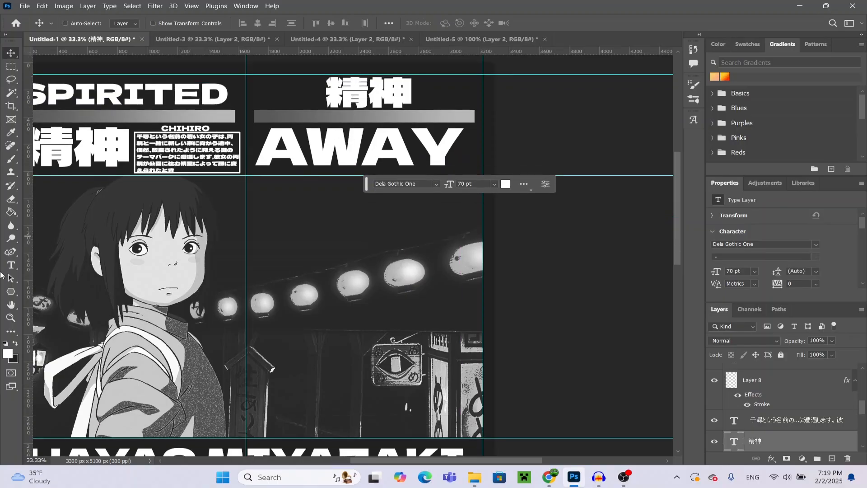
Examine the whole poster from title to bottom bar and move the floating text options bar off the artwork
left_click(11, 317)
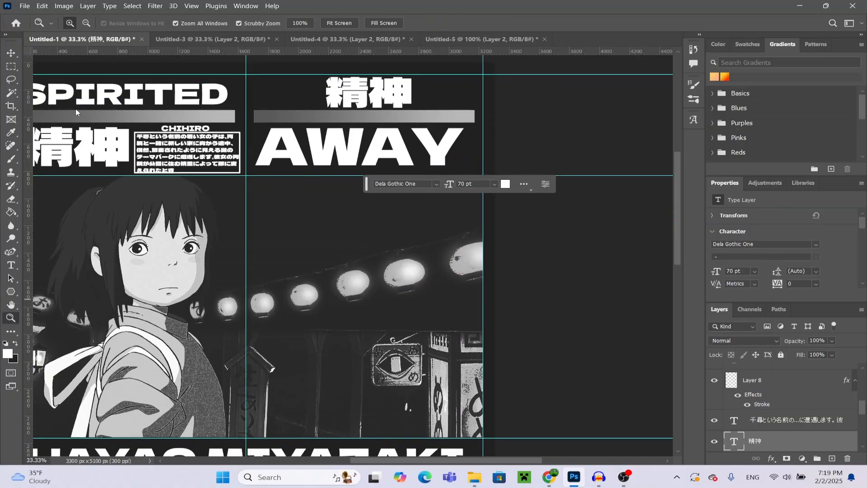
left_click(86, 23)
left_click(195, 146)
left_click_drag(221, 185, 304, 236)
left_click(305, 237)
left_click(308, 237)
scroll(316, 246, "down", 3)
scroll(325, 242, "up", 2)
scroll(339, 236, "down", 1)
scroll(339, 234, "down", 1)
scroll(335, 222, "up", 2)
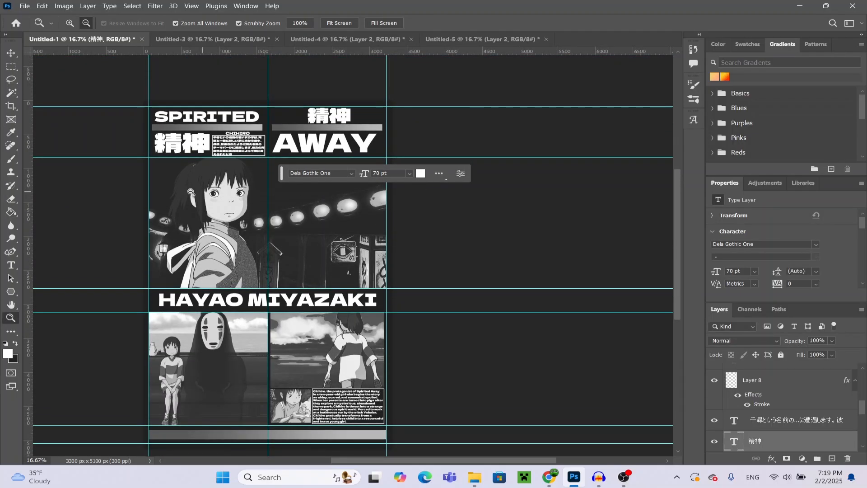
scroll(176, 163, "down", 1)
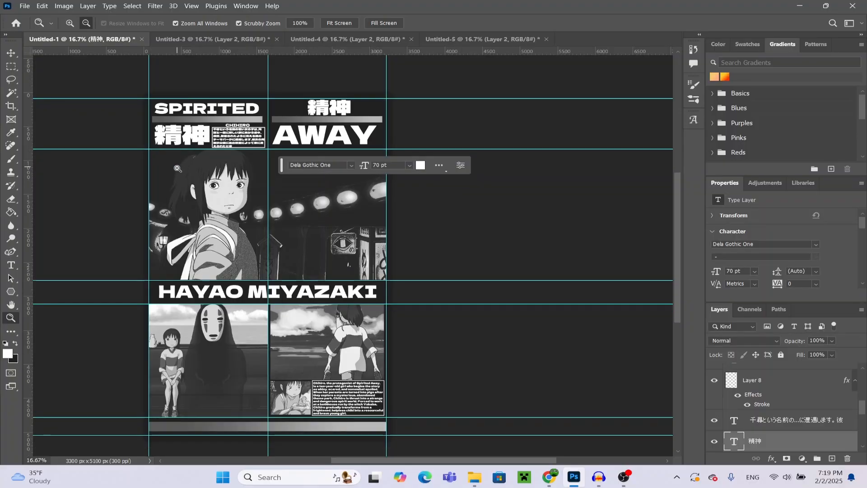
scroll(181, 168, "down", 4)
scroll(180, 181, "down", 4)
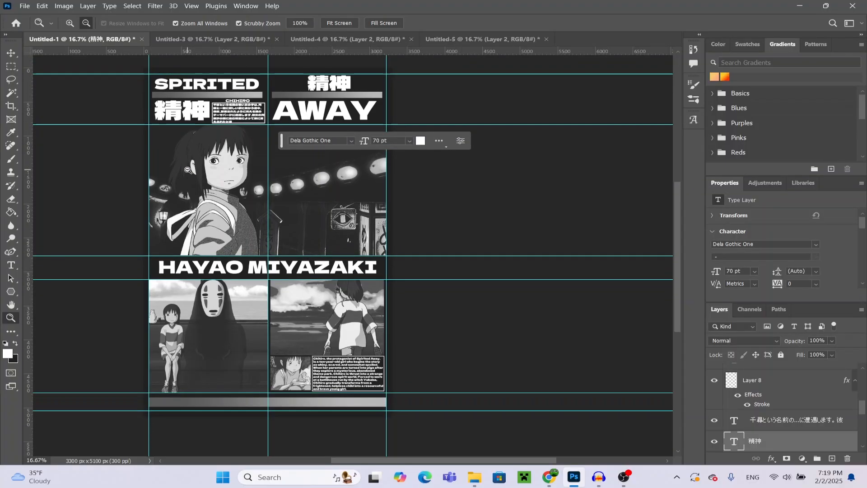
scroll(235, 210, "up", 4)
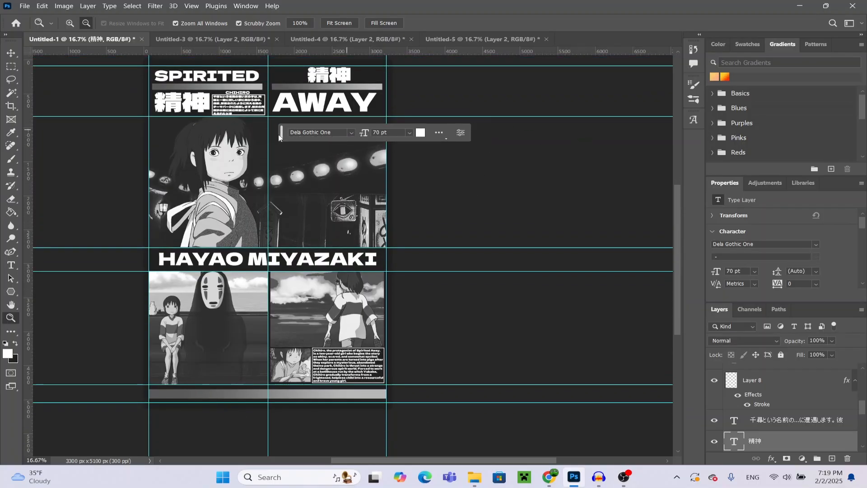
left_click_drag(284, 134, 400, 85)
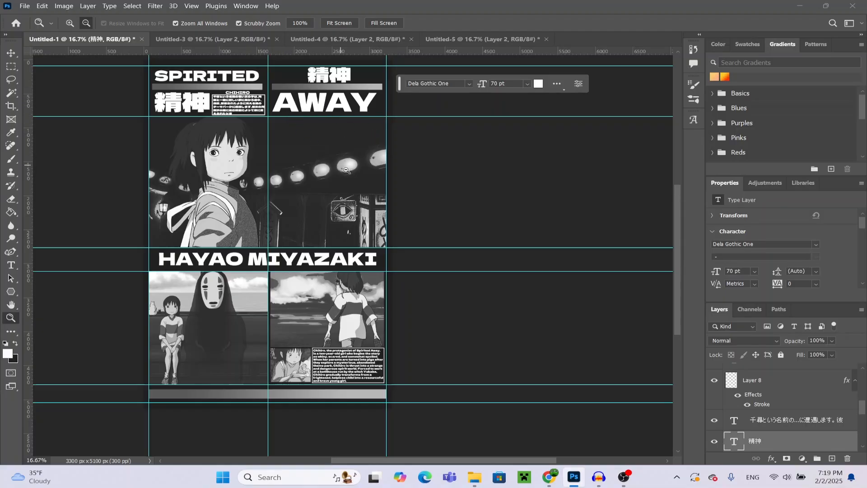
Duplicate the HAYAO MIYAZAKI text layer and select the original layer below the copy
scroll(241, 266, "down", 1)
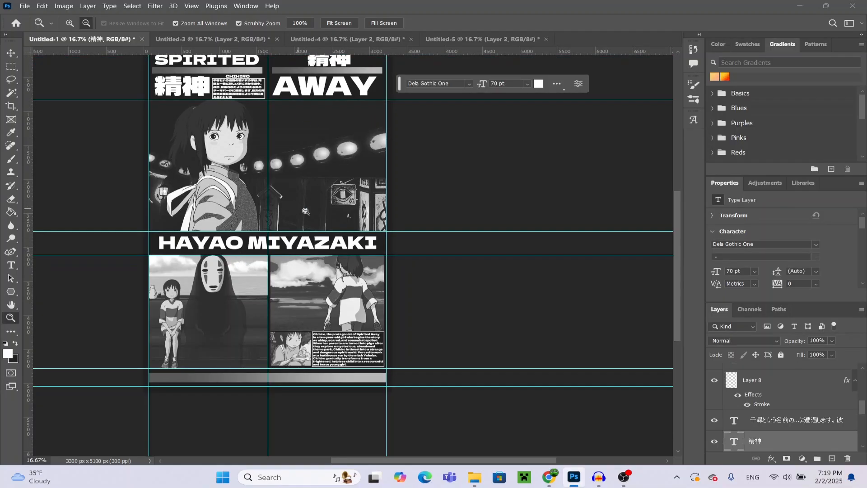
scroll(307, 216, "down", 1)
scroll(783, 429, "down", 3)
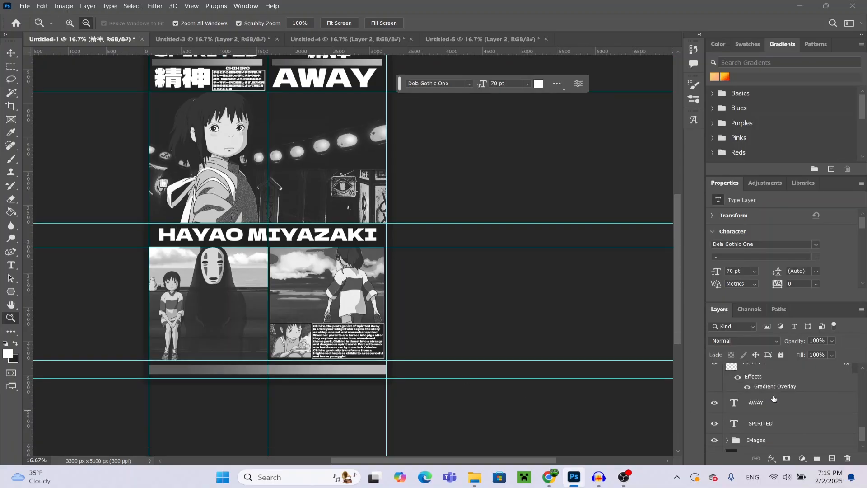
scroll(783, 429, "down", 6)
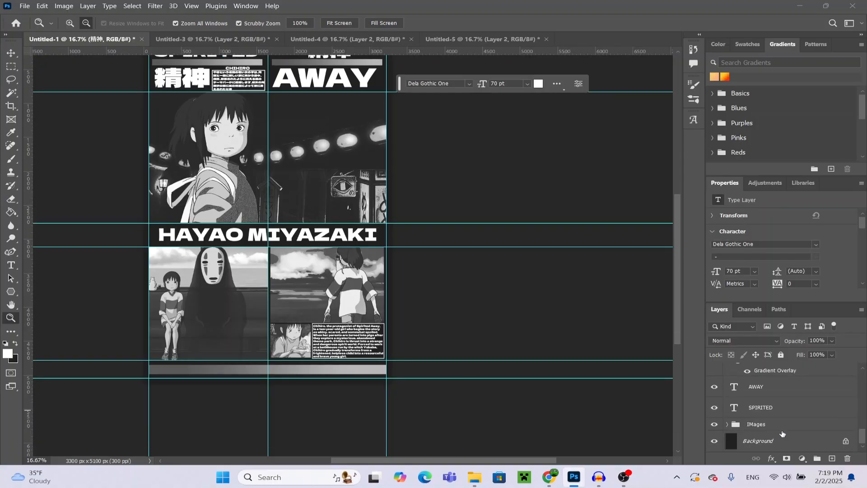
scroll(783, 429, "down", 2)
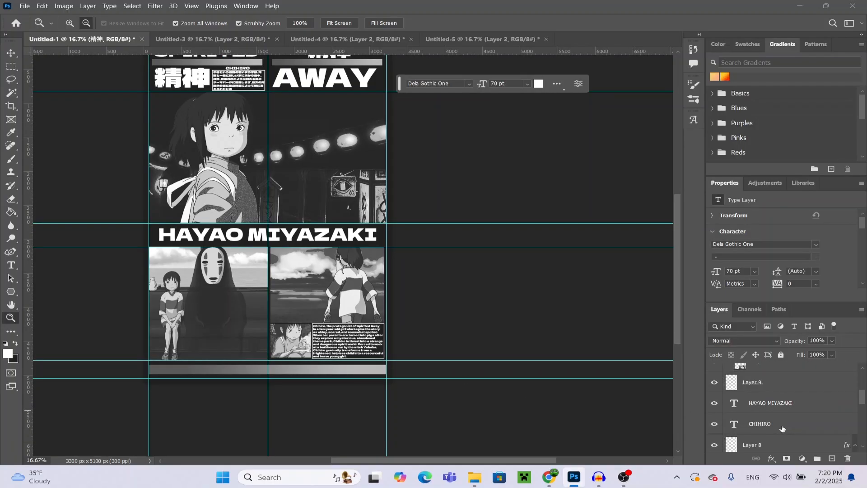
left_click(780, 405)
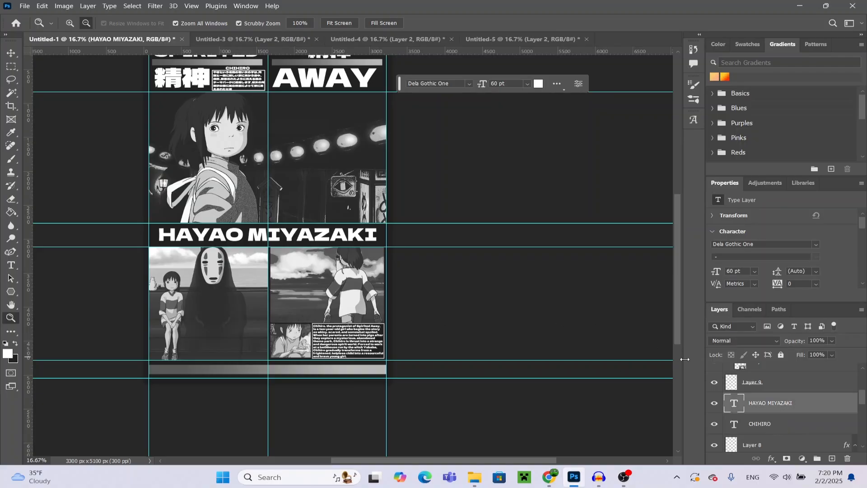
key("ctrl+j")
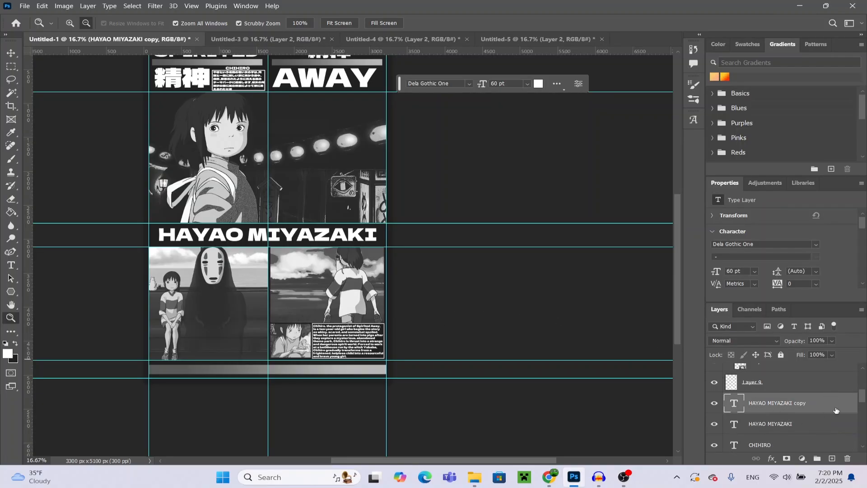
left_click(758, 431)
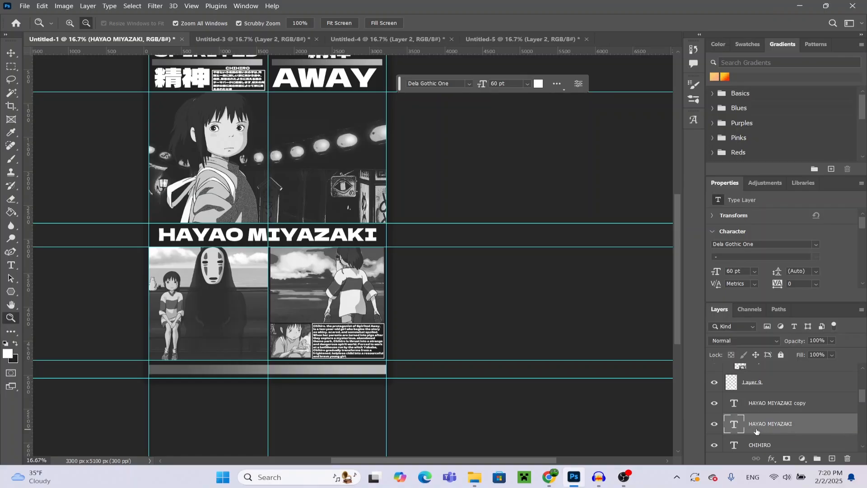
Give the original HAYAO MIYAZAKI layer 0% fill opacity and a 5 px white outside stroke
double_click(826, 430)
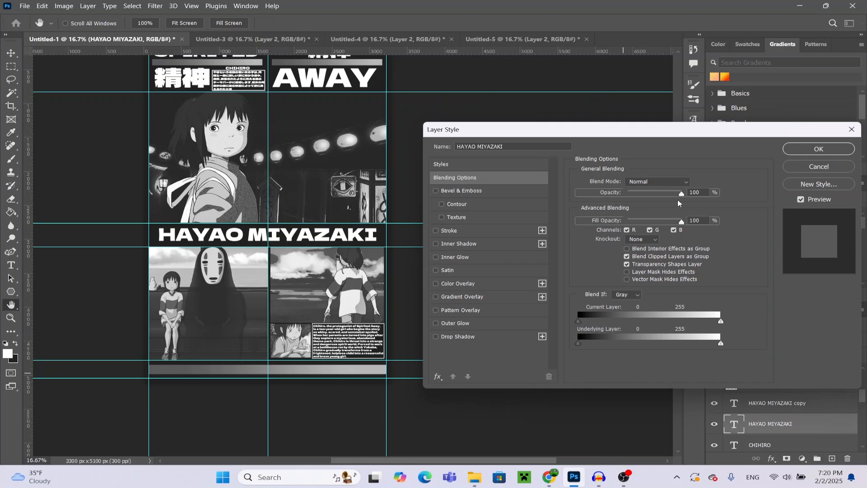
left_click_drag(682, 197, 626, 226)
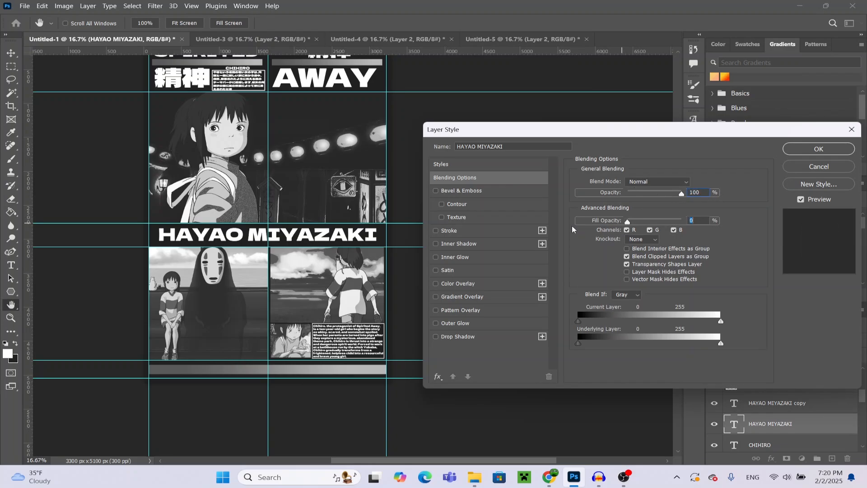
left_click(402, 253)
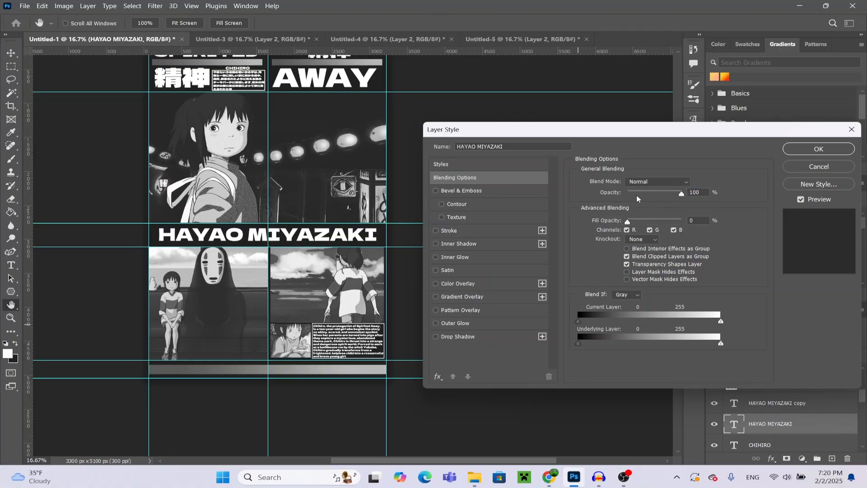
left_click(449, 230)
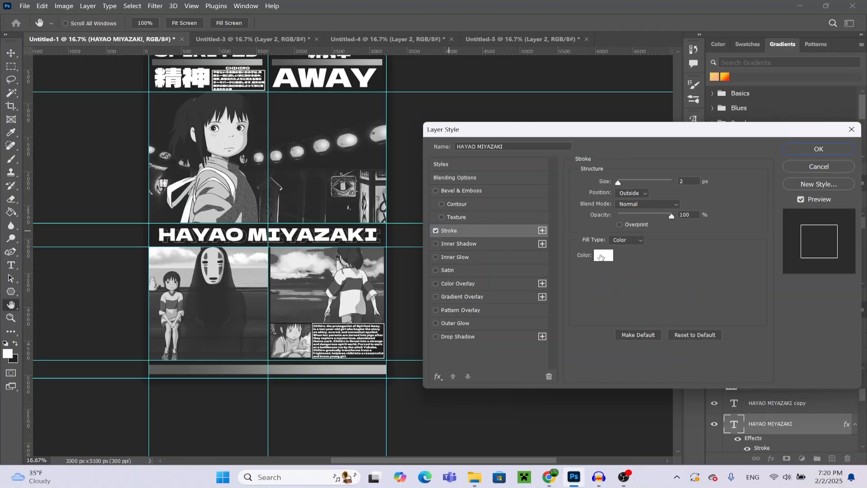
left_click(690, 181)
key("BackSpace")
type("5")
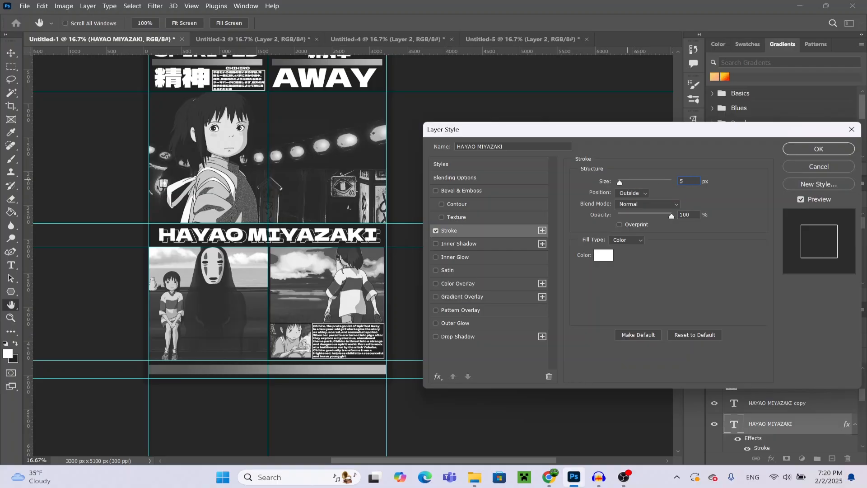
key("Return")
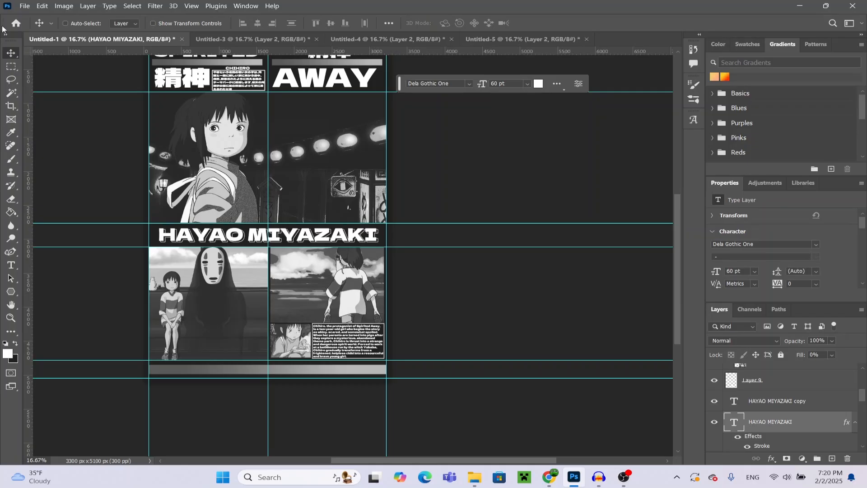
Examine the outlined HAYAO MIYAZAKI lettering within the whole poster and review the upper layers
scroll(186, 128, "up", 3)
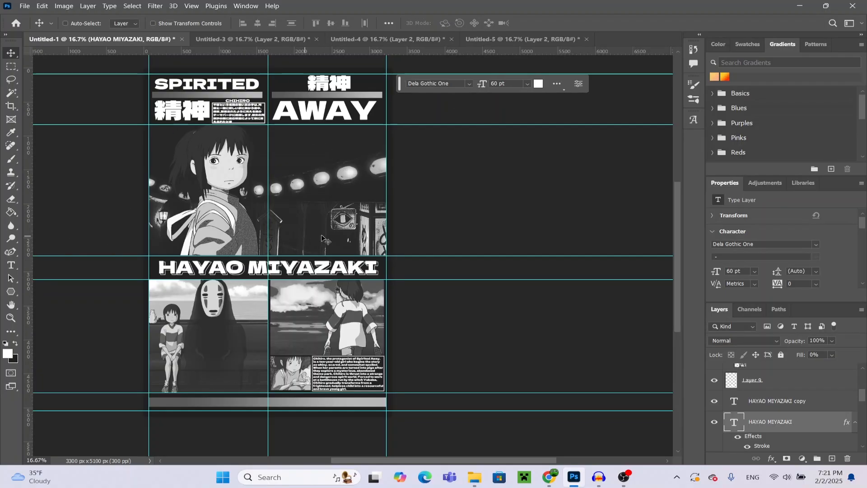
scroll(428, 294, "down", 1)
scroll(428, 294, "up", 1)
scroll(514, 258, "down", 1)
scroll(513, 258, "up", 2)
scroll(510, 264, "down", 1)
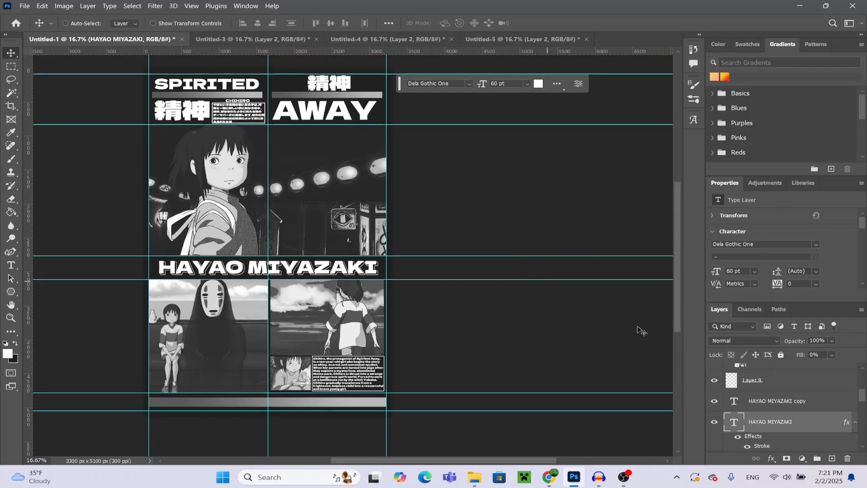
scroll(584, 302, "up", 1)
scroll(812, 420, "up", 3)
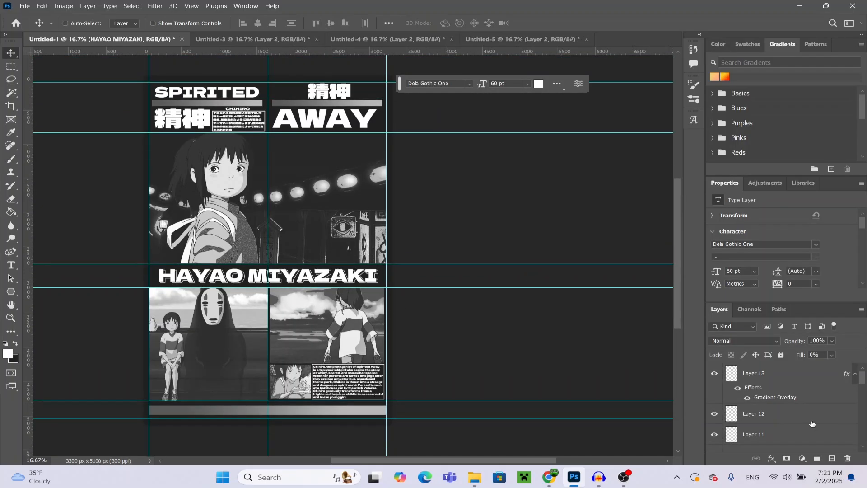